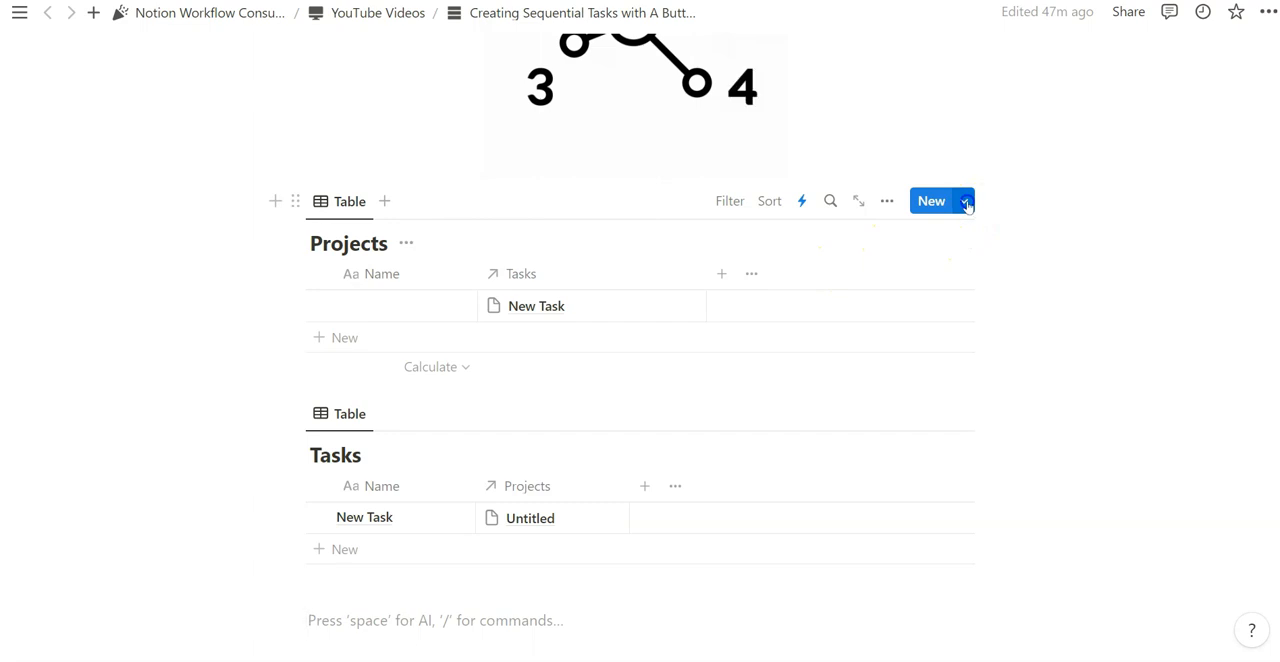
- Create a new template for the Projects database
click(966, 203)
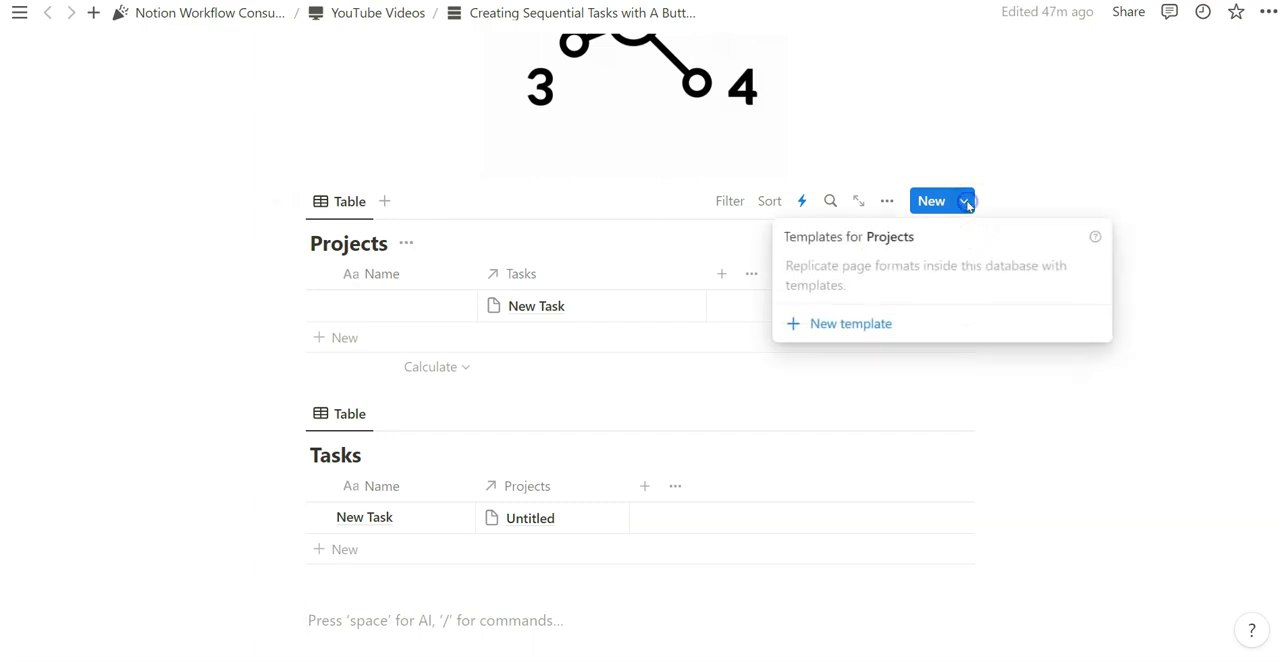
click(841, 329)
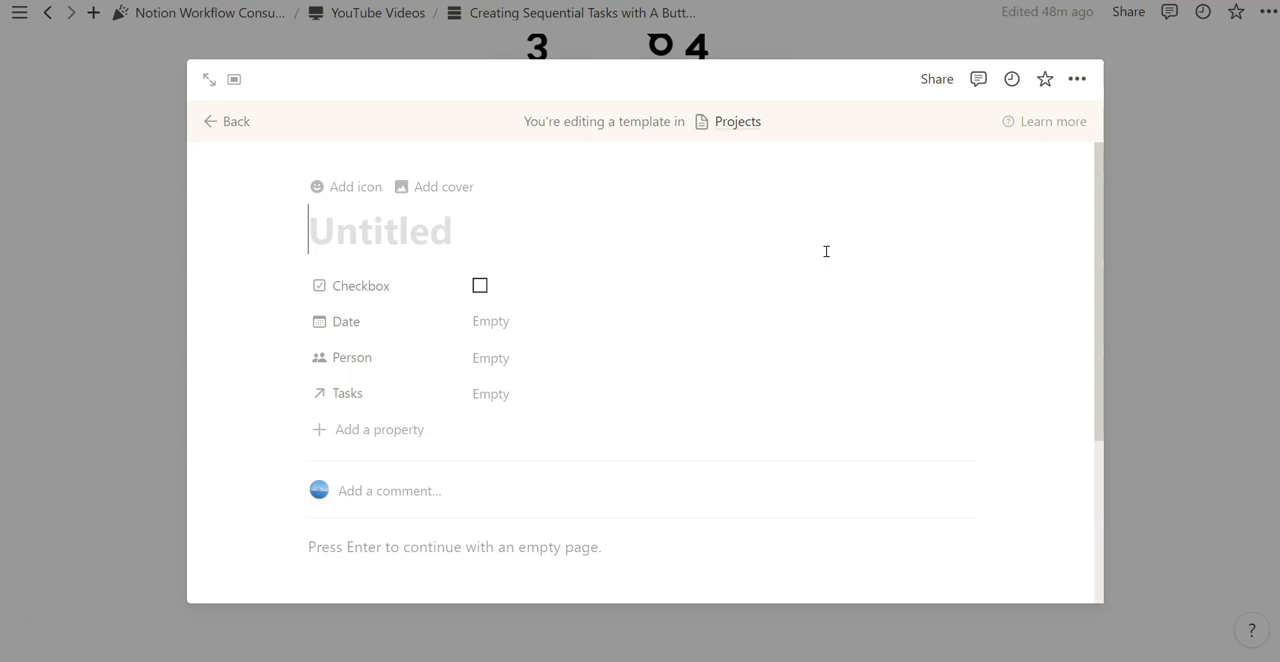
click(803, 265)
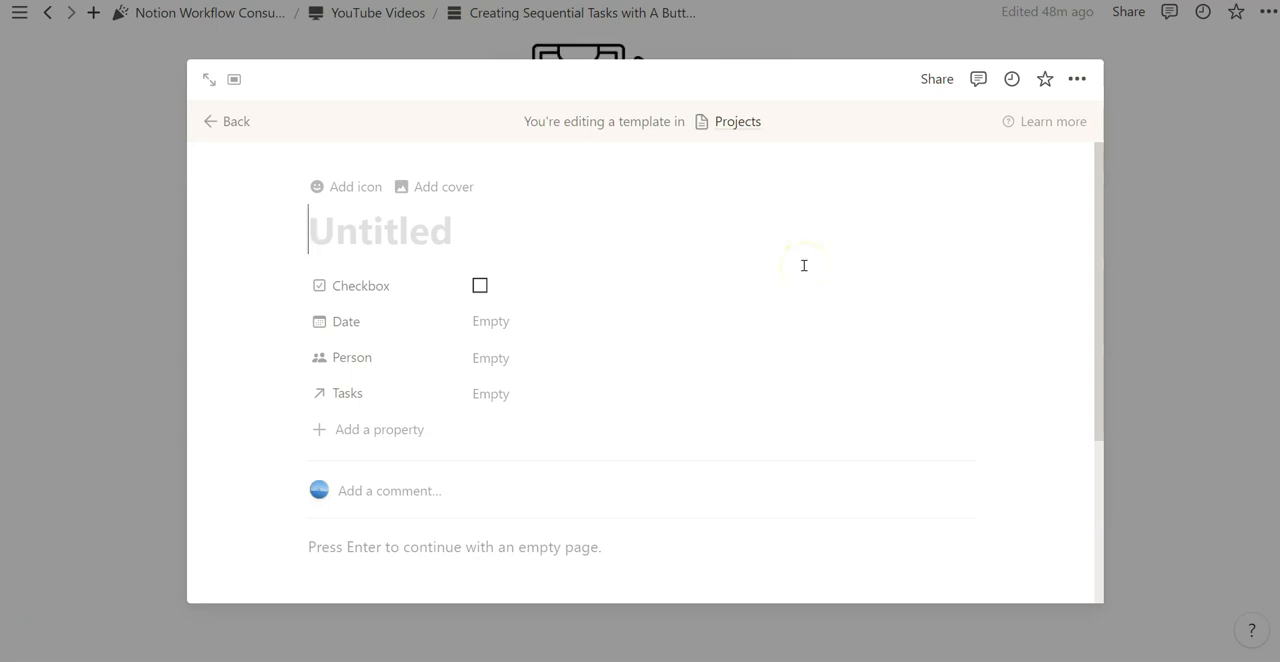
- Insert a button block in the body of the new template, leaving its actions empty
scroll(323, 506, down, 1)
click(334, 491)
text(/butt)
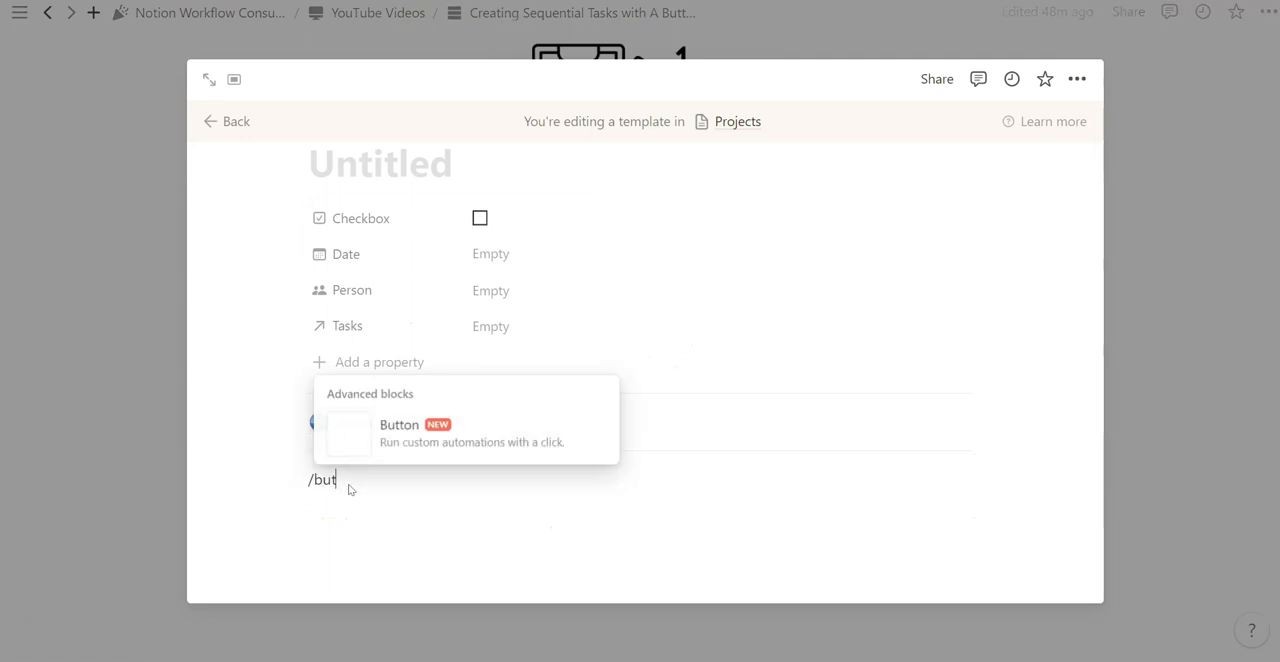
key(Return)
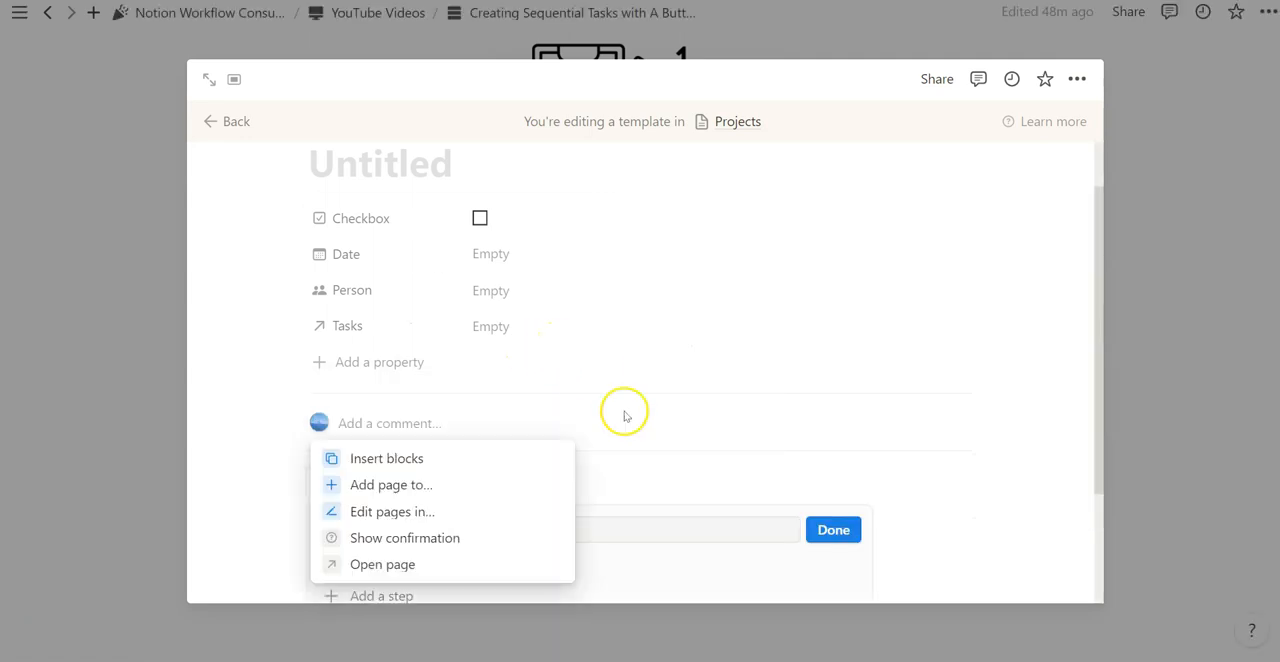
click(640, 472)
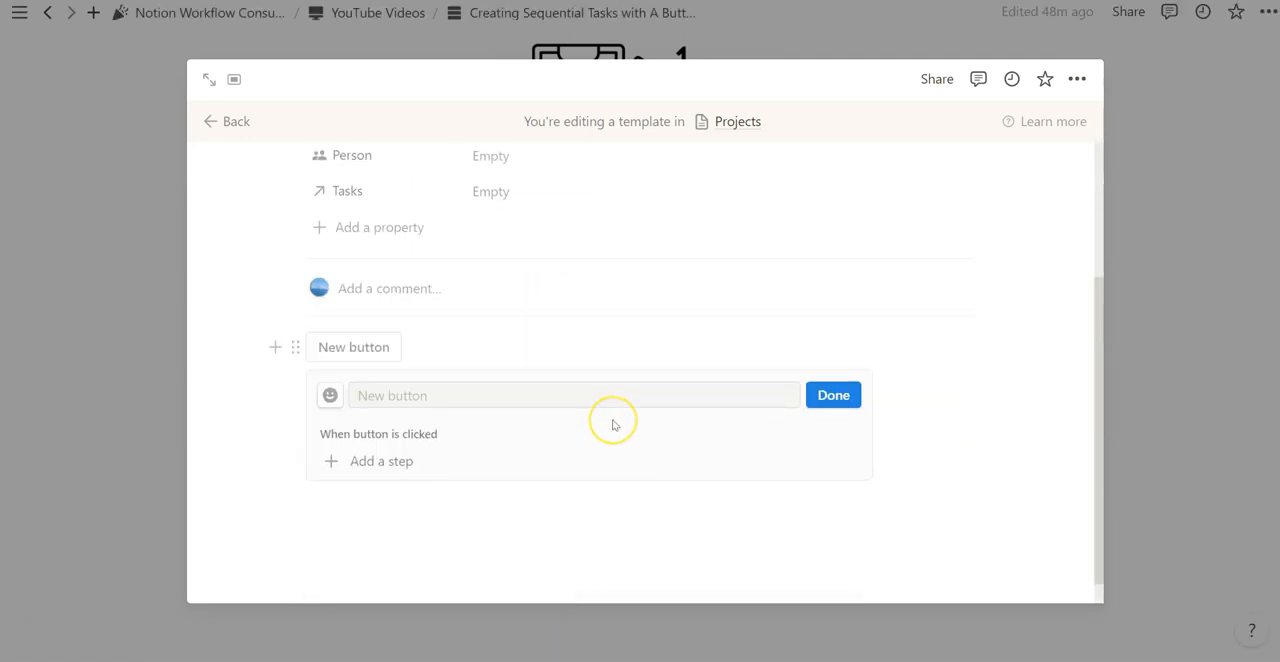
- Title the template "Project Example"
scroll(612, 424, up, 3)
click(537, 239)
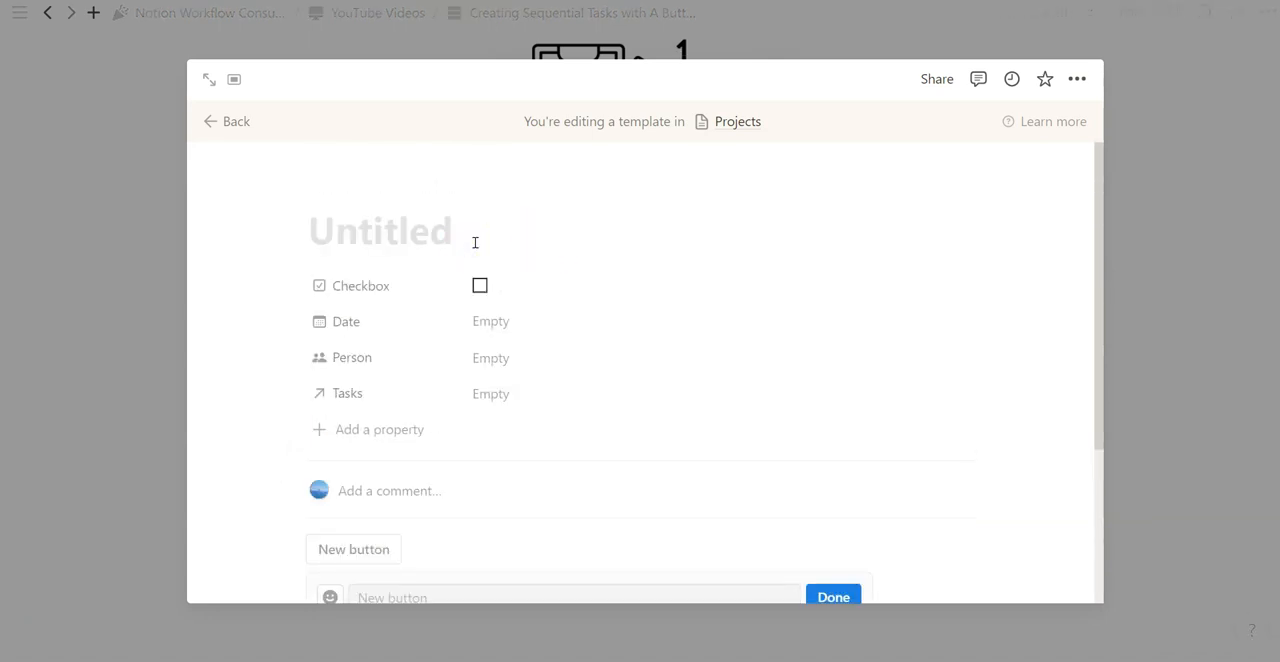
text(Project Example)
scroll(586, 231, down, 1)
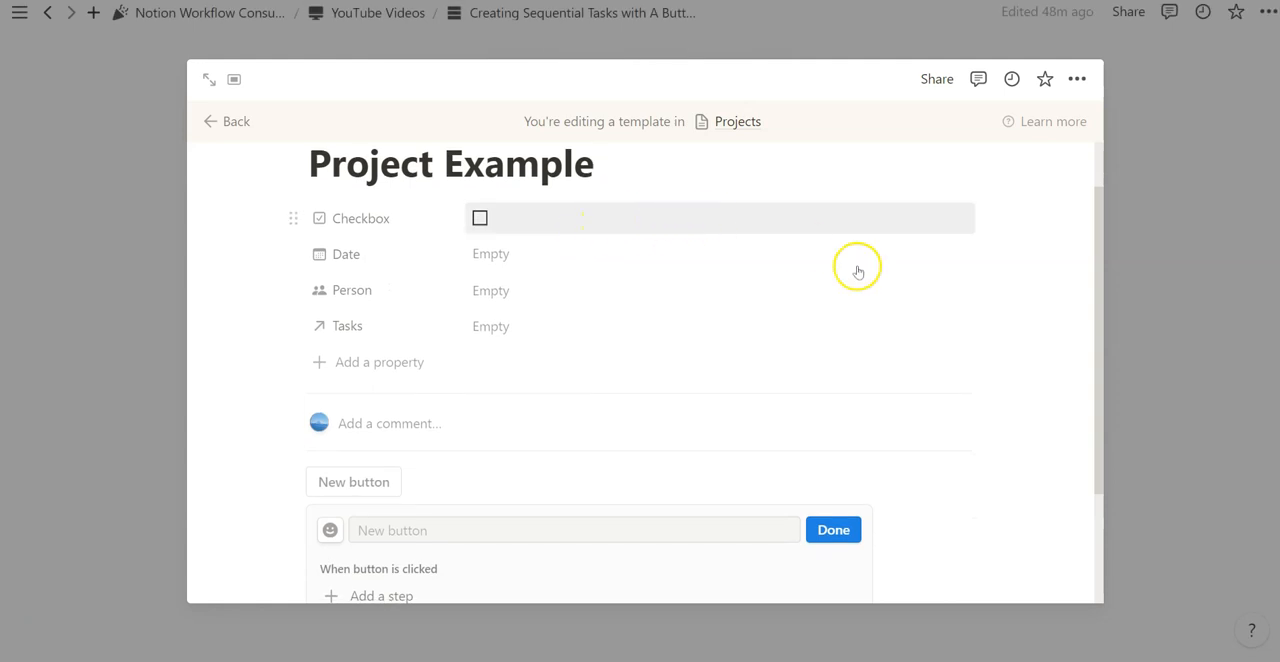
- Name the new button "5 Sequential Tasks" and give it a dice icon
scroll(1025, 485, down, 1)
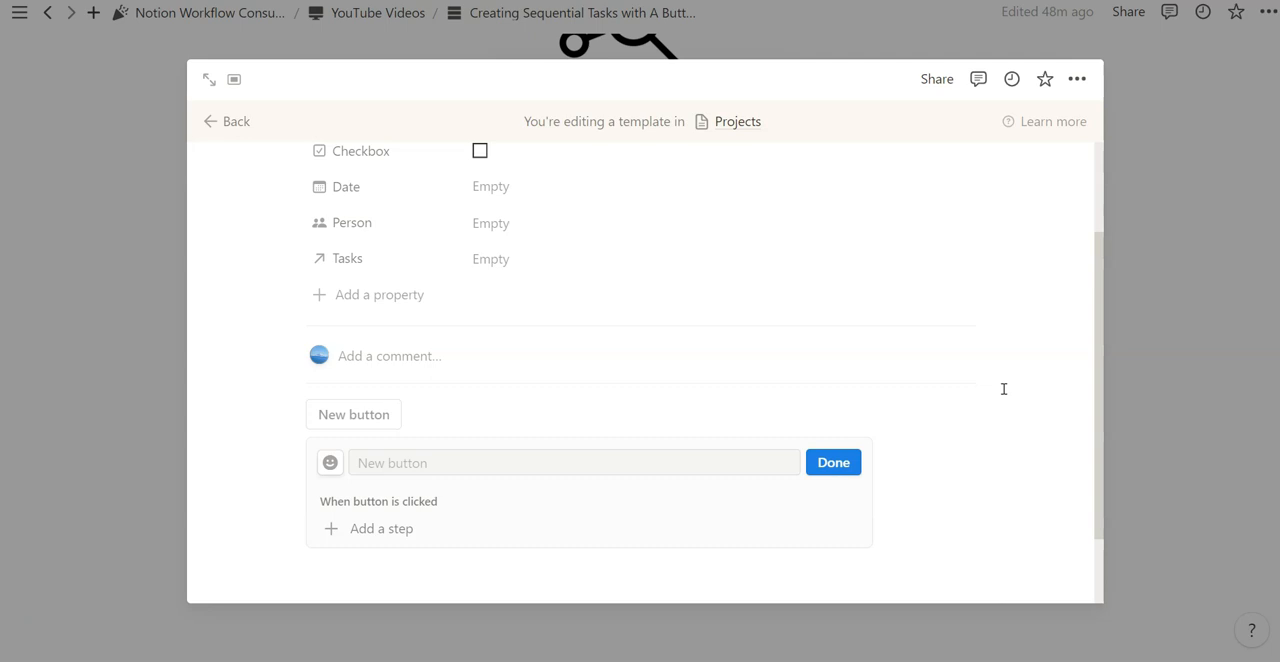
click(522, 459)
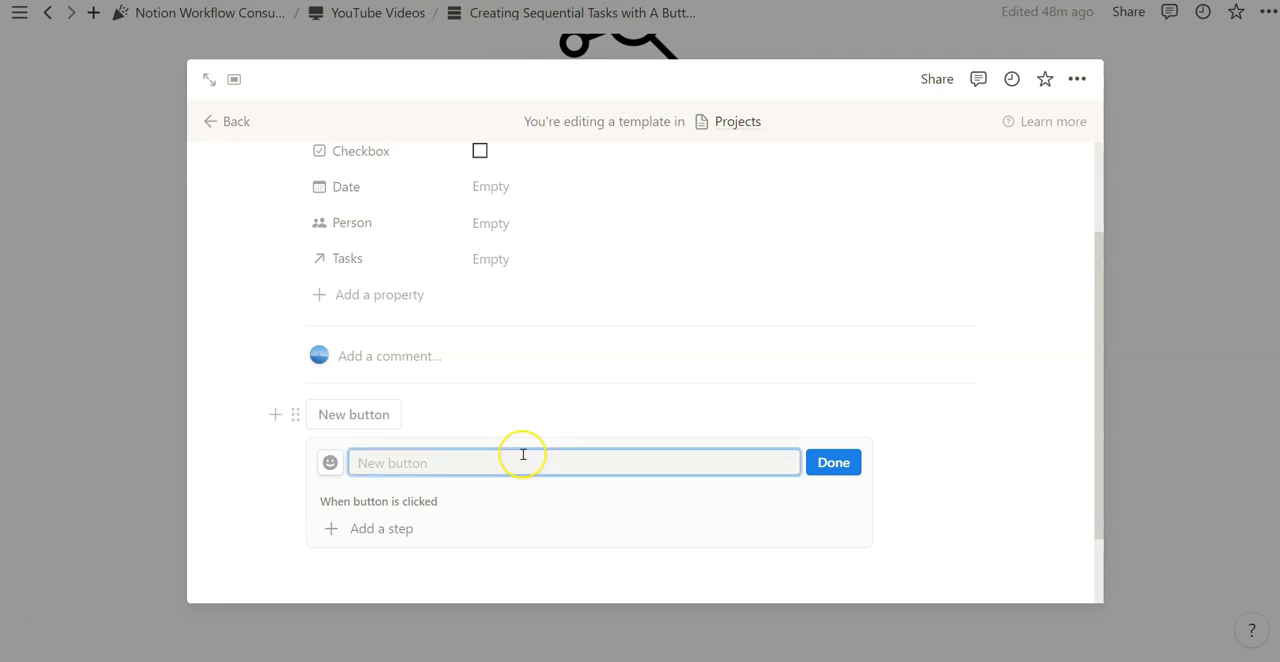
text(5 Seque)
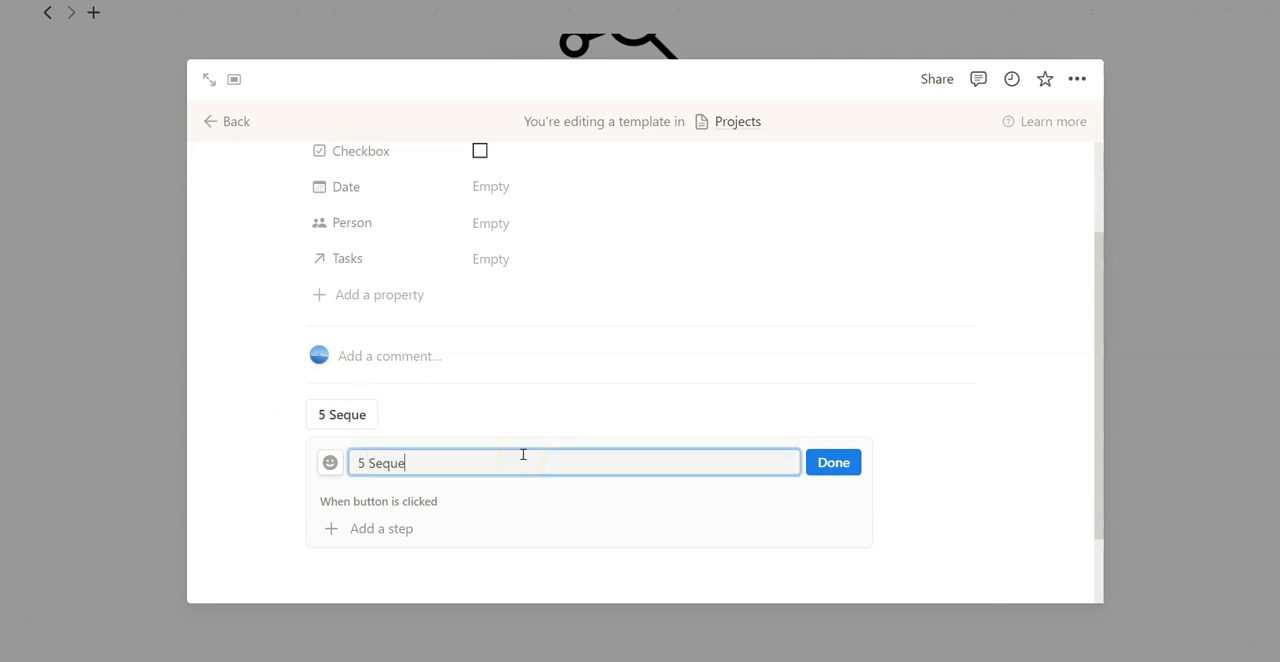
text(ntial Task)
text(s)
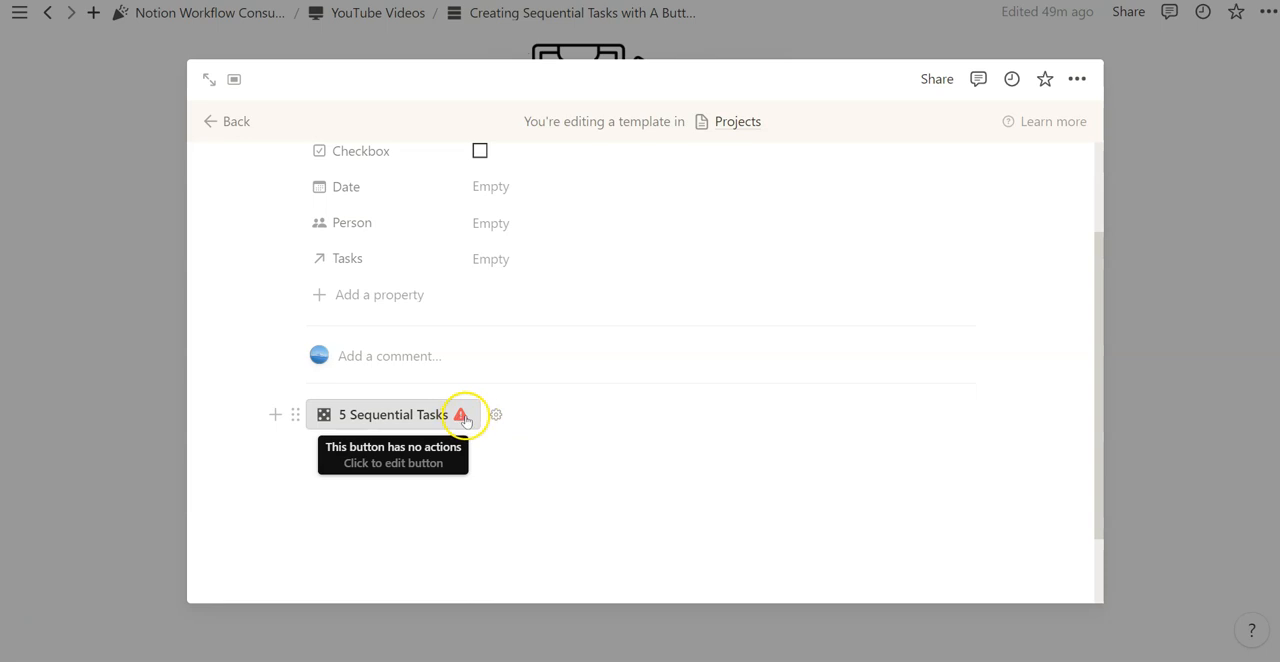
- Reopen the 5 Sequential Tasks button's settings and look over the button and the template's properties
click(488, 416)
scroll(420, 420, down, 1)
scroll(423, 429, up, 3)
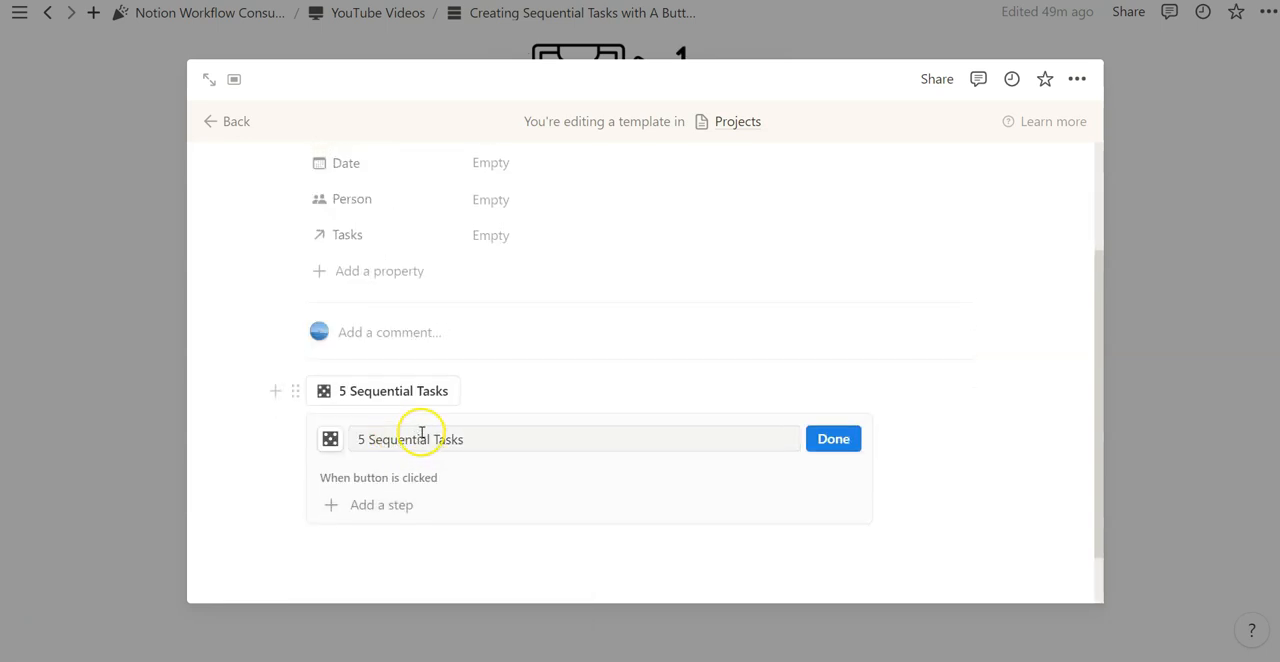
scroll(459, 434, down, 1)
scroll(609, 384, up, 1)
scroll(610, 382, down, 1)
scroll(612, 384, down, 1)
scroll(963, 206, up, 1)
scroll(960, 206, down, 1)
scroll(764, 300, up, 1)
scroll(770, 294, down, 1)
scroll(800, 291, up, 1)
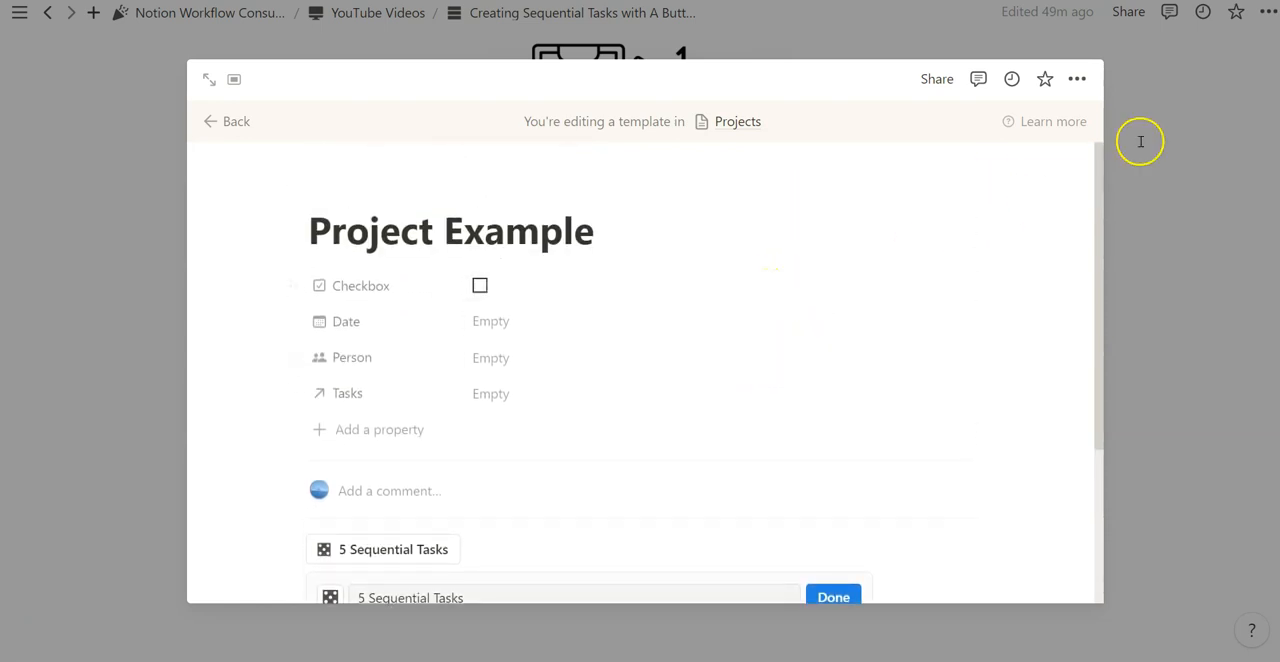
- Copy the Project Example template's link and paste it as a page link between the Projects and Tasks databases
click(1077, 78)
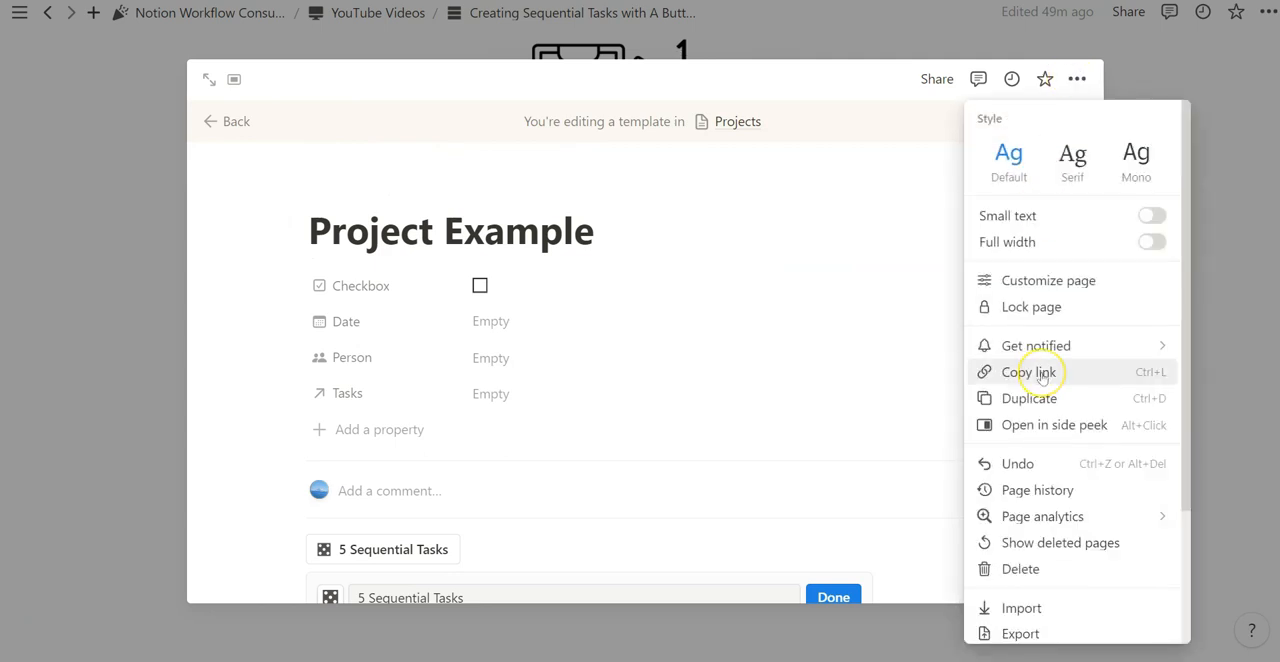
click(1041, 375)
click(1157, 192)
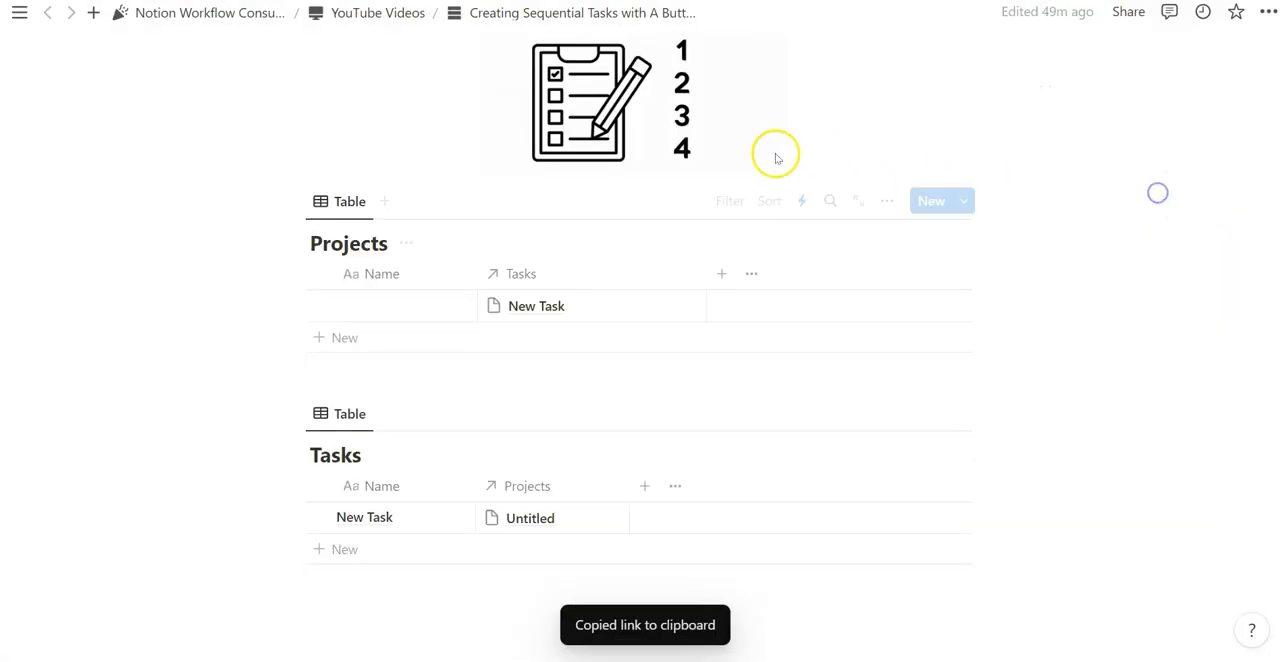
scroll(652, 316, down, 2)
click(274, 200)
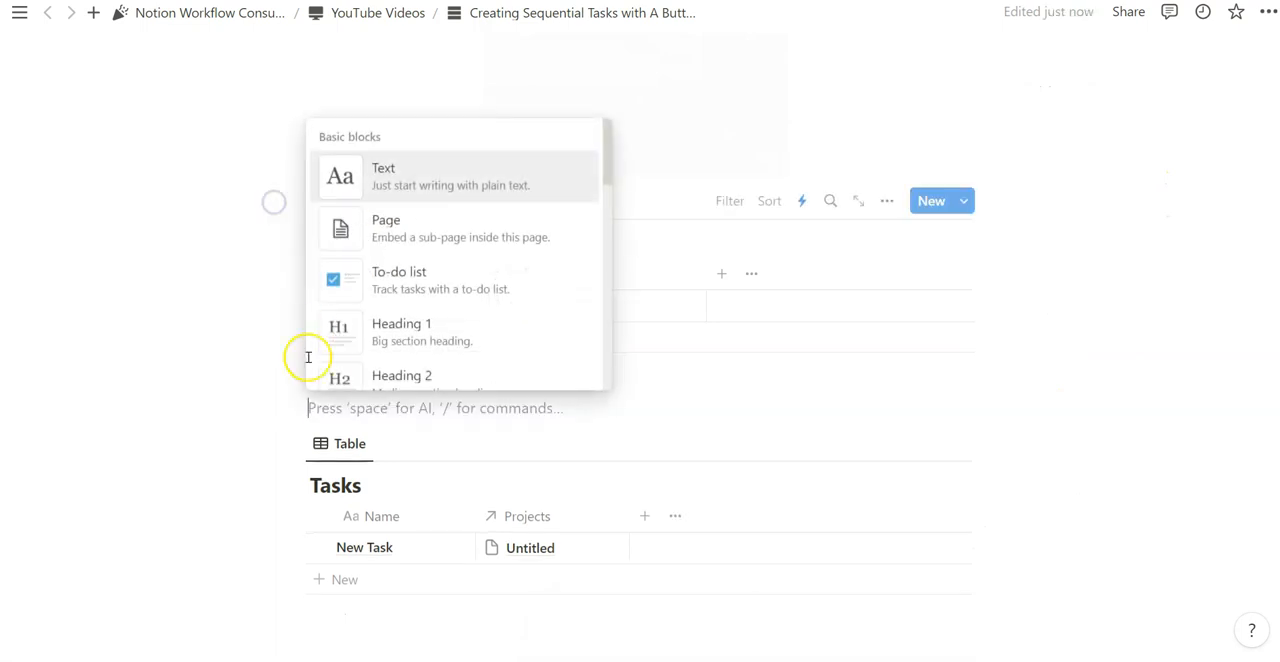
click(348, 403)
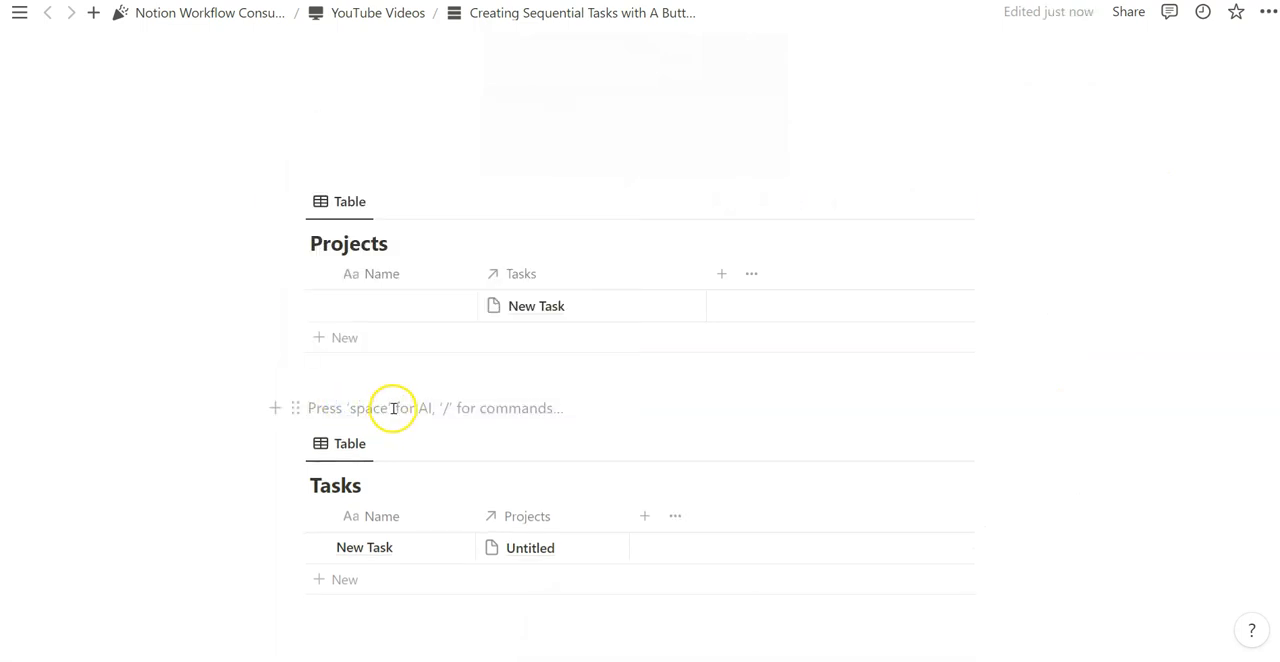
key(ctrl+v)
click(951, 441)
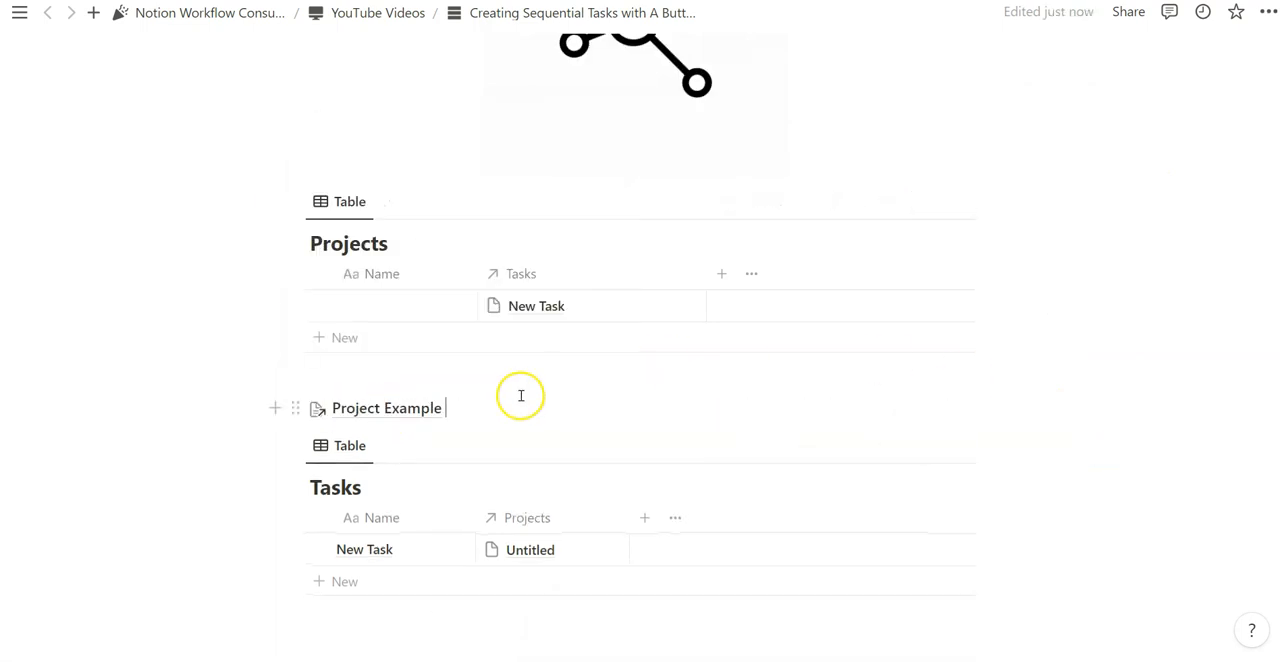
- Open the Project Example template from its page link and copy the template's link again
mouse_move(418, 407)
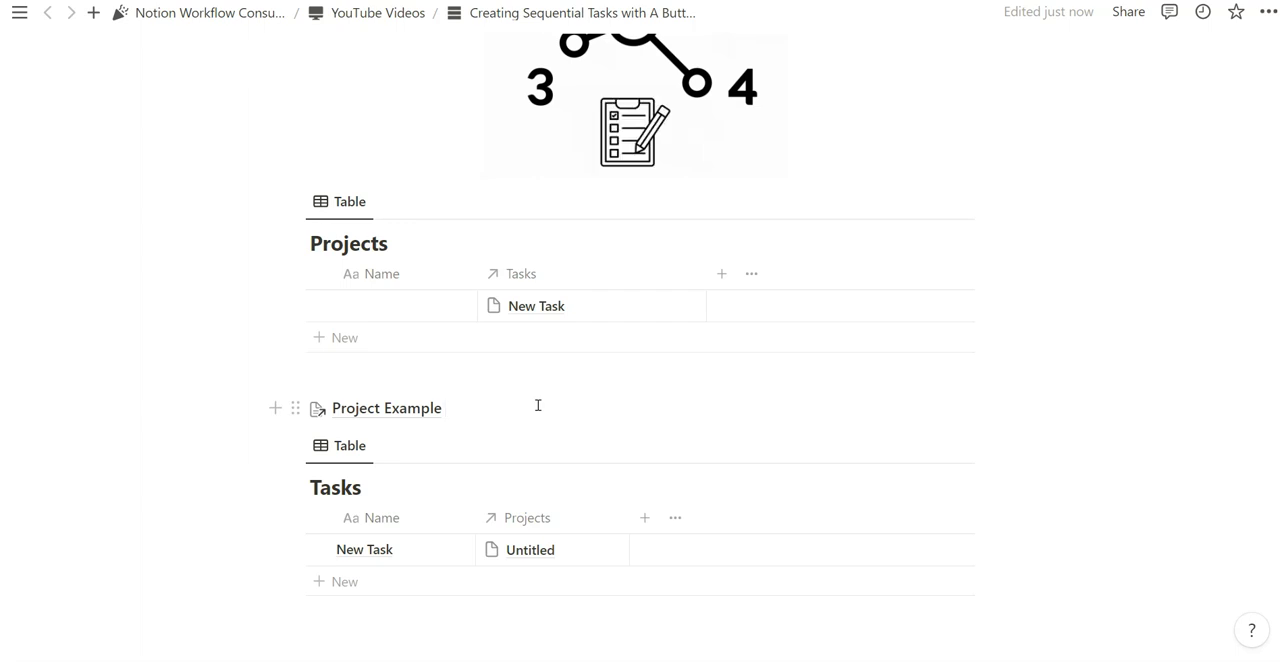
click(373, 410)
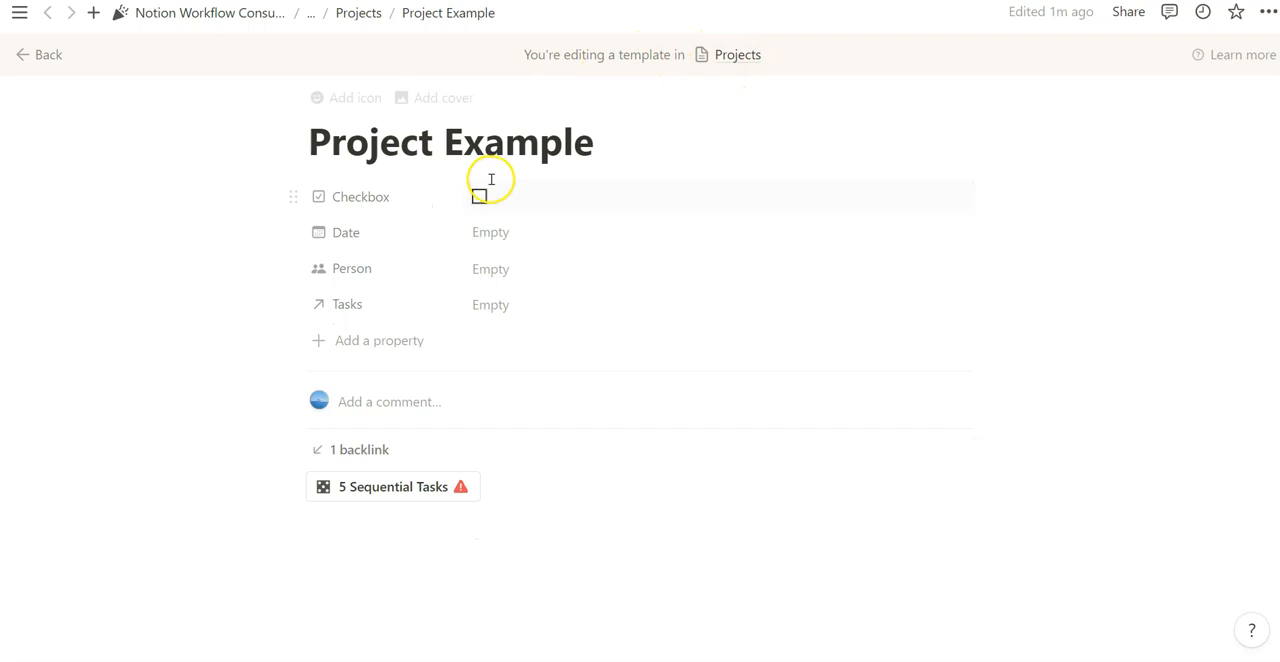
click(1267, 12)
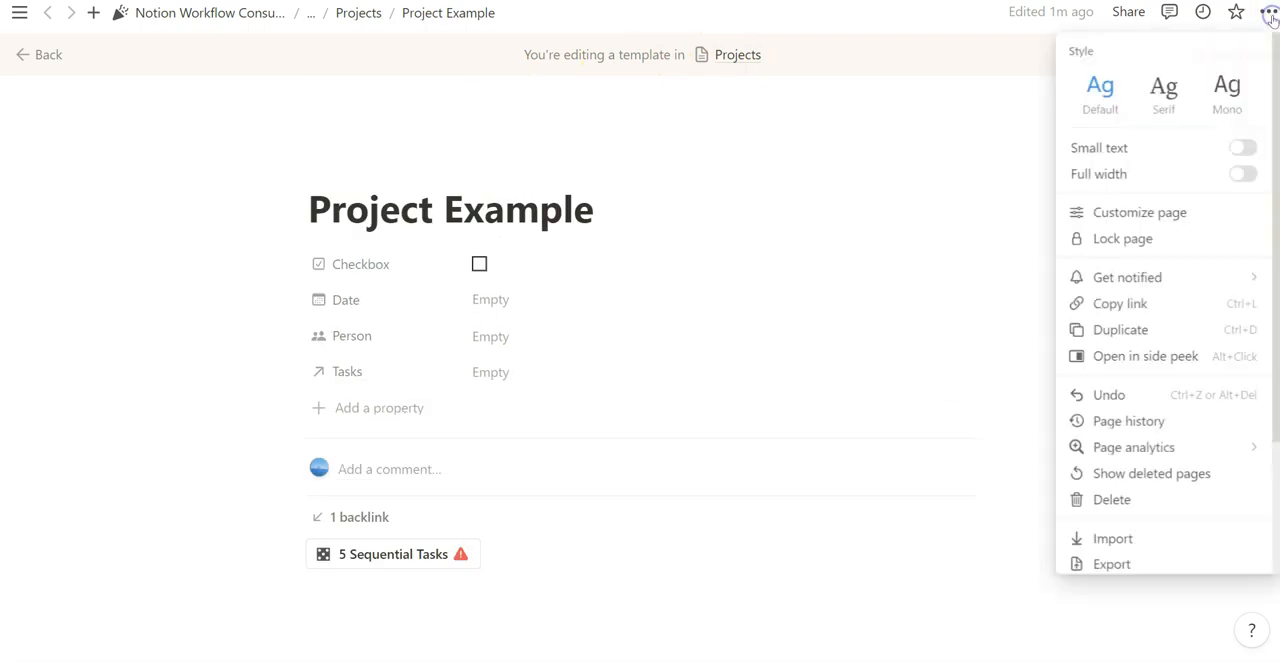
click(1146, 304)
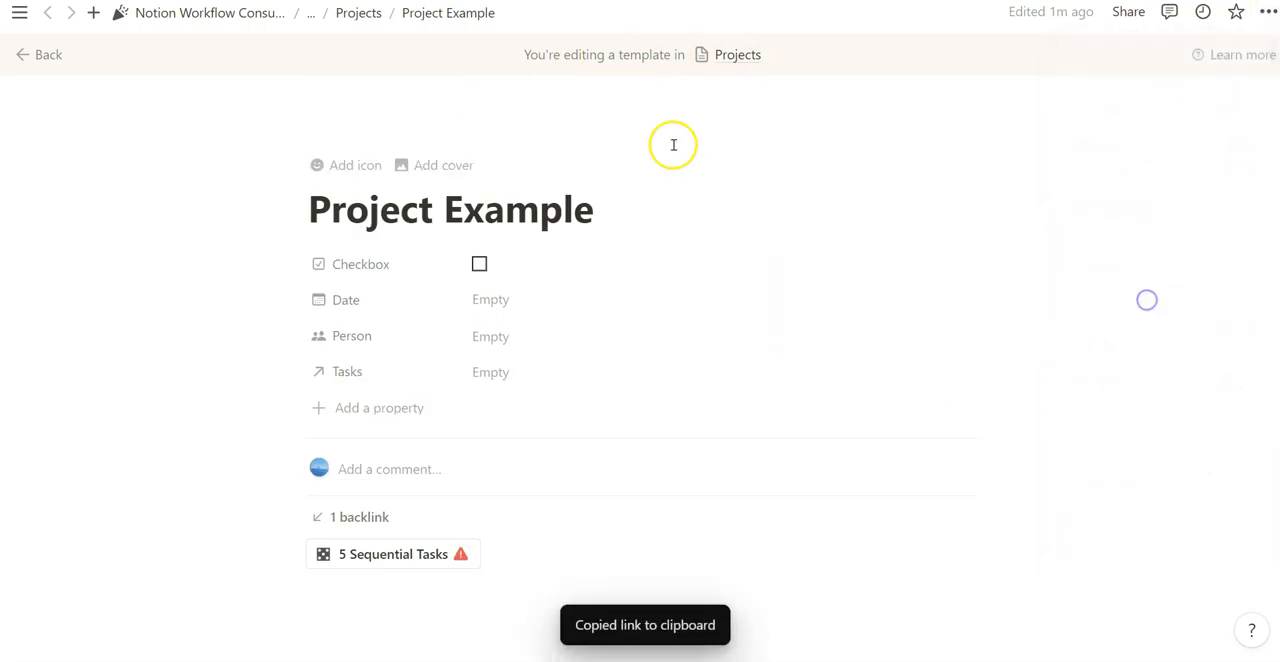
- Paste the template link directly beneath the title of the Creating Sequential Tasks with A Button page
click(358, 12)
key(Return)
key(ctrl+v)
click(1036, 388)
- Open the Project Example template from the link beneath the page title and look over its contents
mouse_move(355, 355)
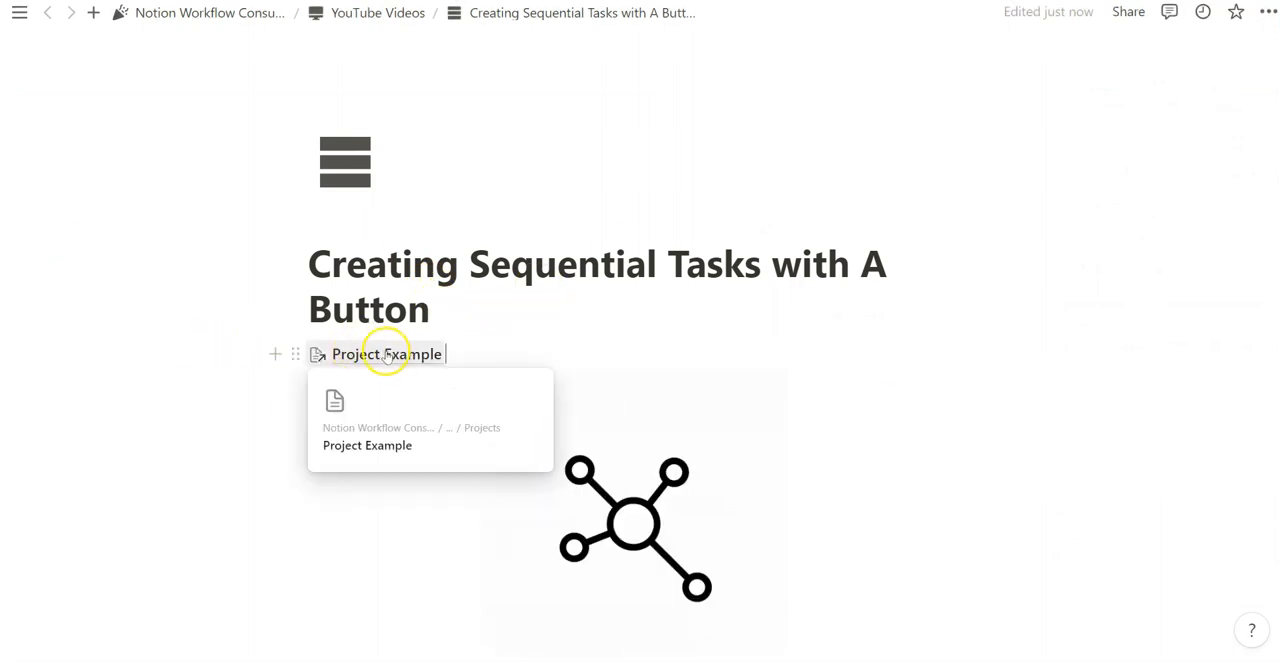
click(377, 355)
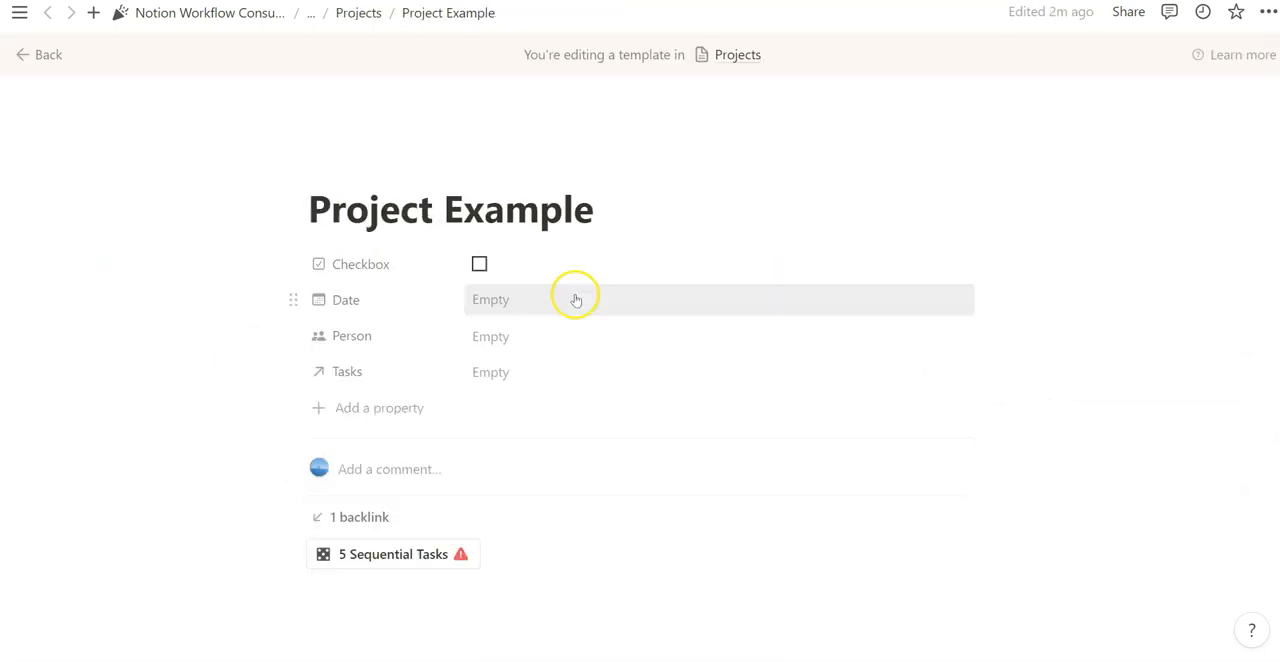
scroll(594, 345, down, 1)
scroll(650, 250, up, 1)
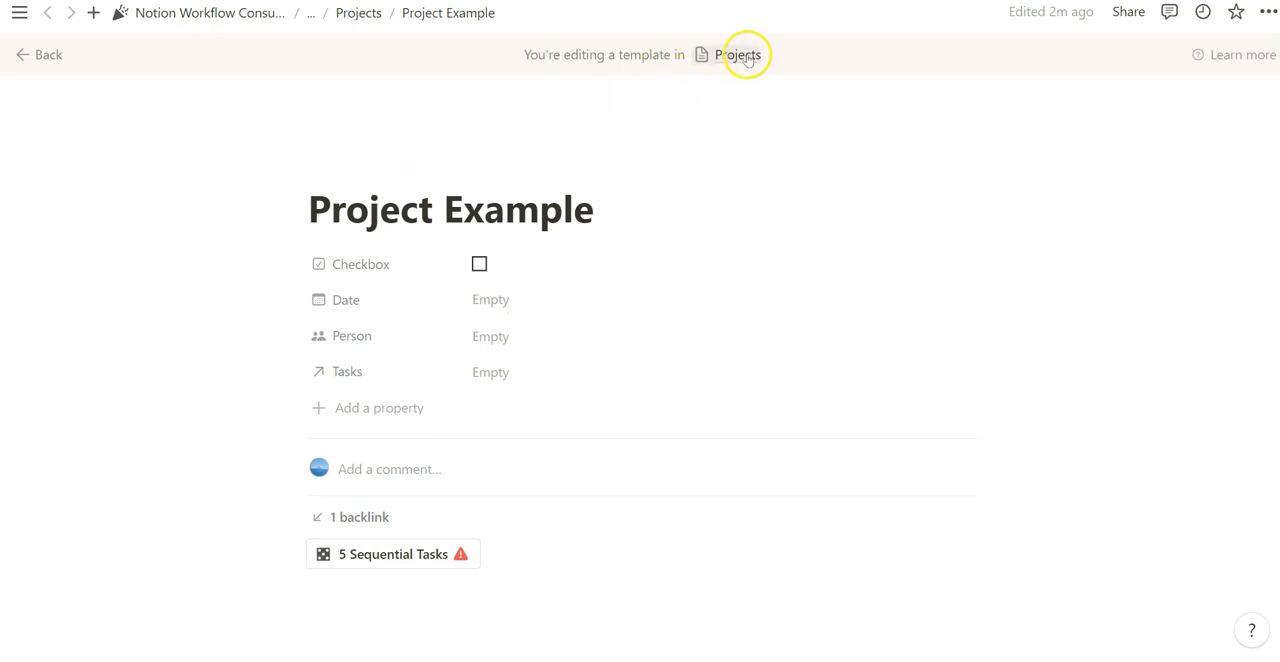
- Go back to the Creating Sequential Tasks page and check the Project Example template through the link above the Tasks database
click(365, 13)
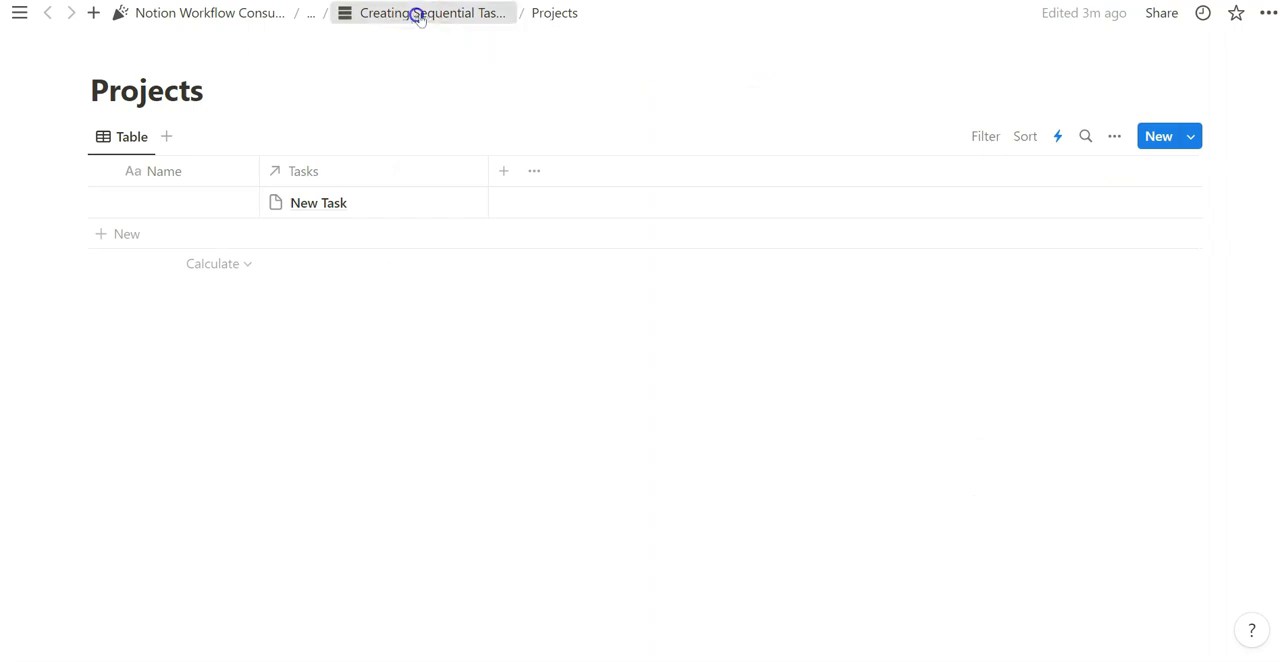
click(414, 13)
scroll(640, 183, down, 5)
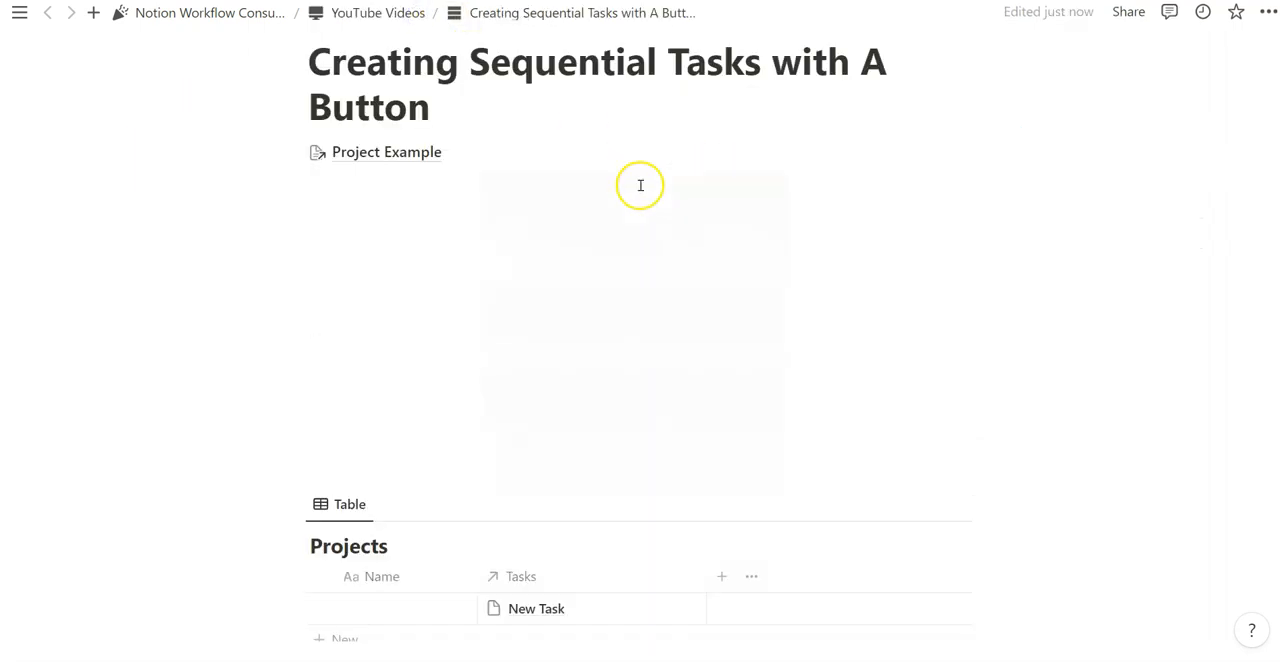
scroll(647, 183, down, 4)
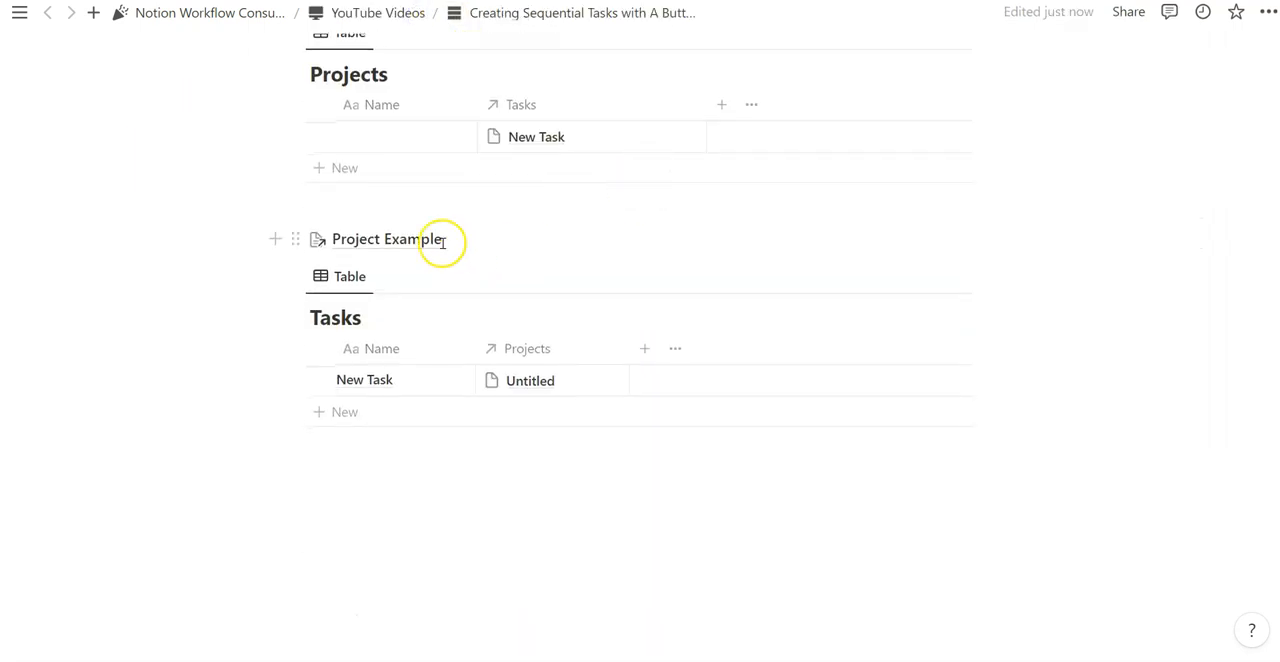
click(406, 240)
scroll(729, 286, down, 2)
scroll(631, 257, up, 2)
scroll(688, 205, down, 2)
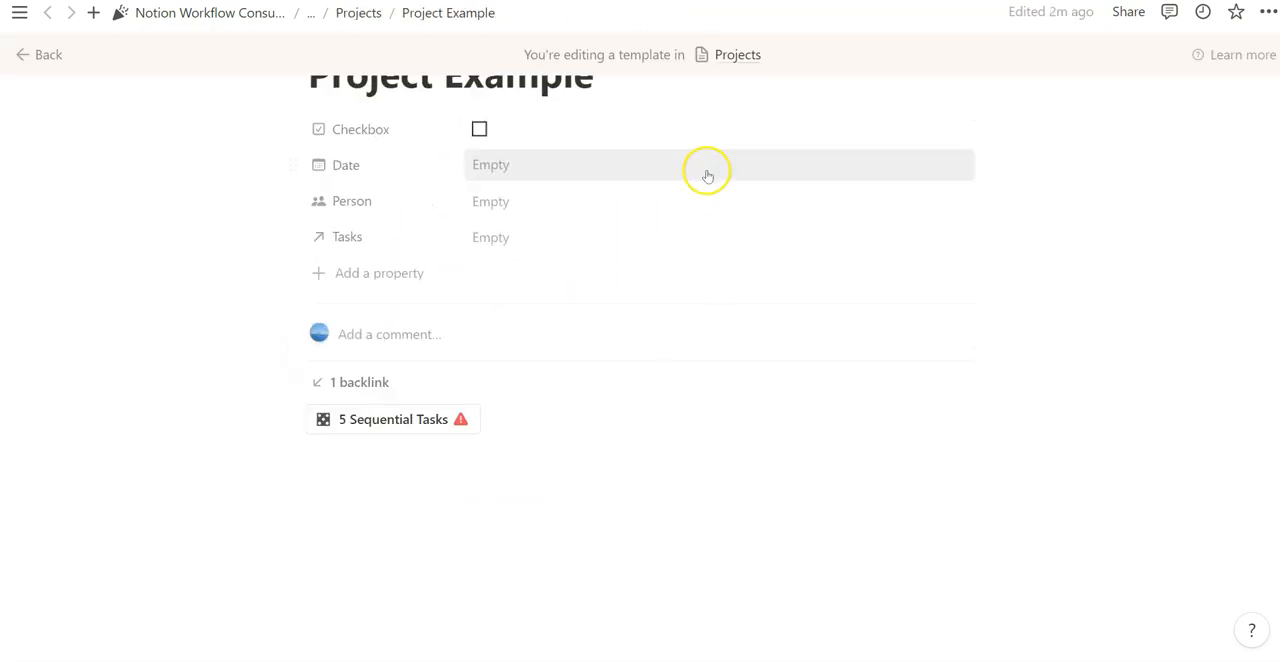
scroll(660, 150, up, 2)
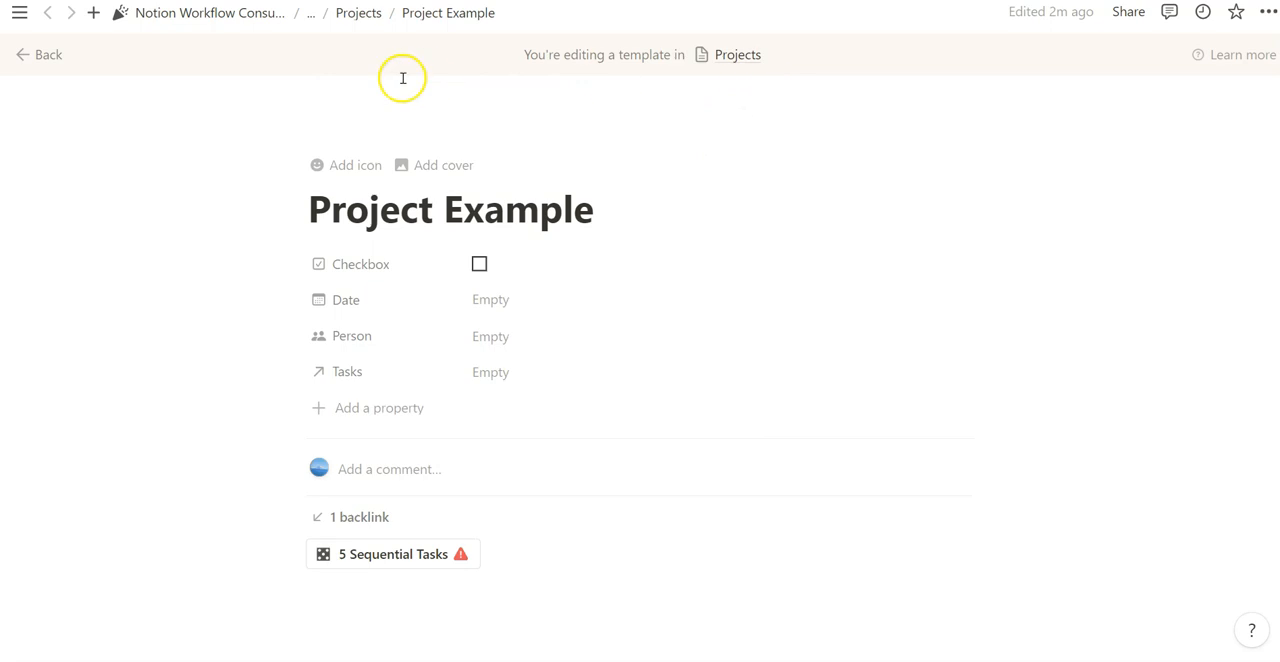
- Go back to the Creating Sequential Tasks page and reopen the Project Example template's 5 Sequential Tasks button for editing
click(48, 50)
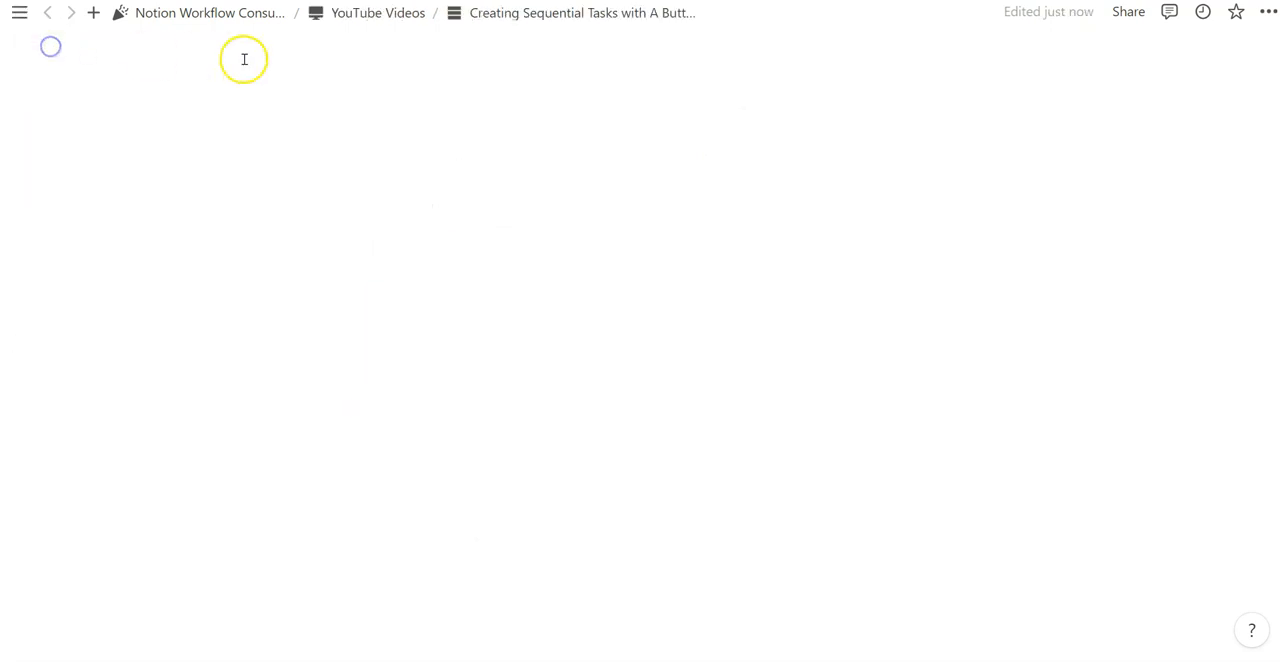
scroll(594, 160, up, 6)
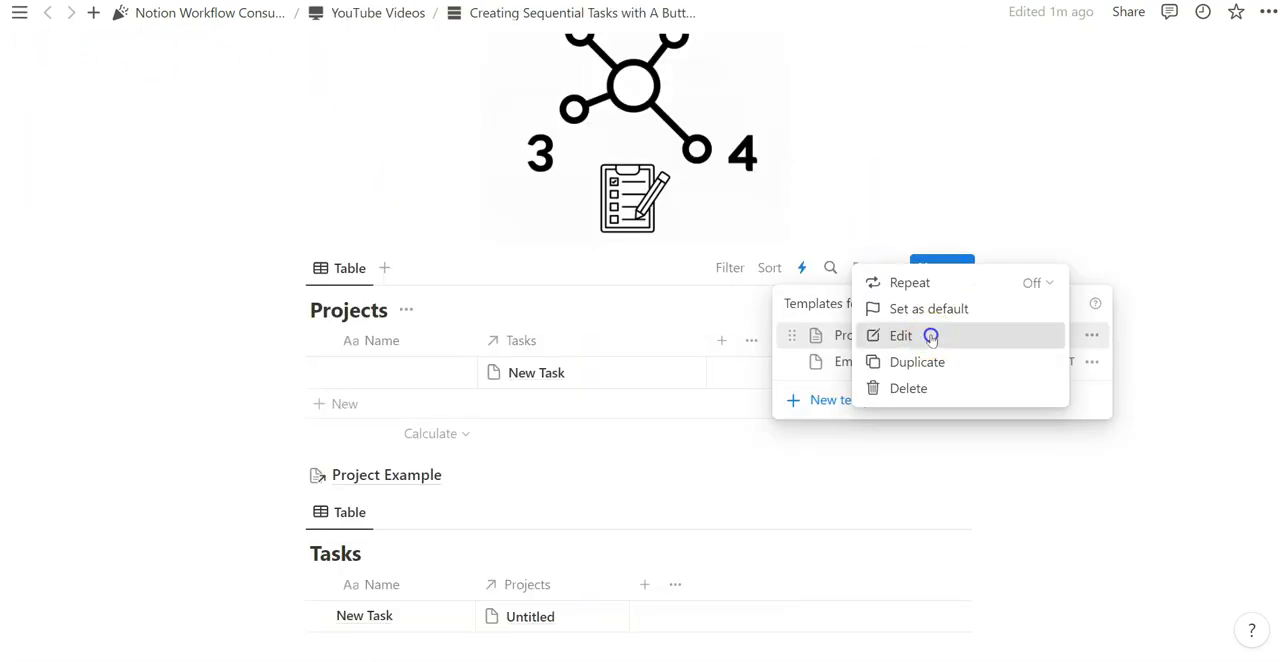
click(930, 334)
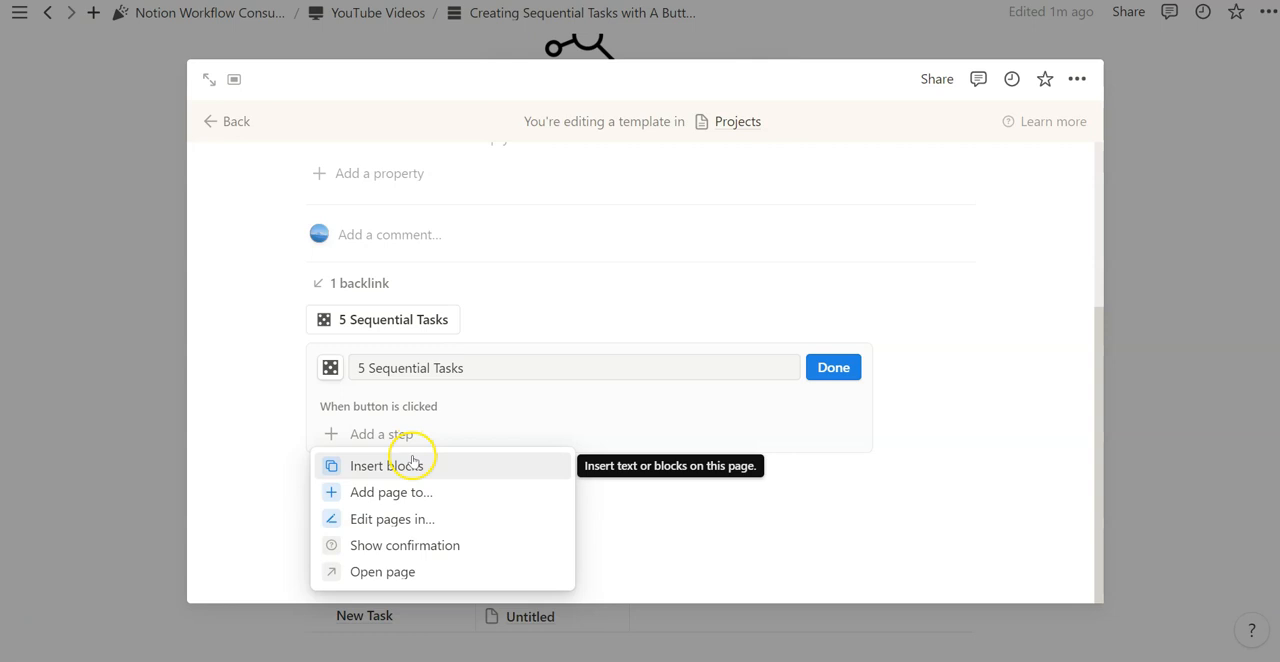
- Give the 5 Sequential Tasks button a step that adds a page to the Tasks database on this page
click(415, 487)
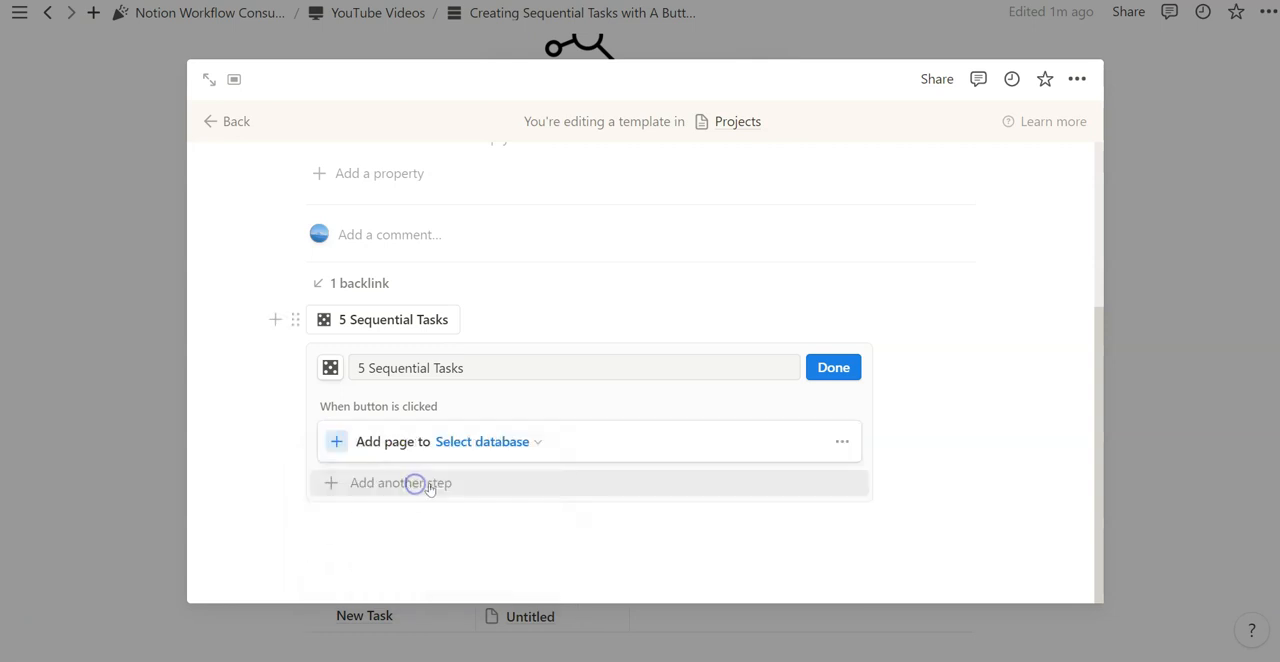
click(484, 442)
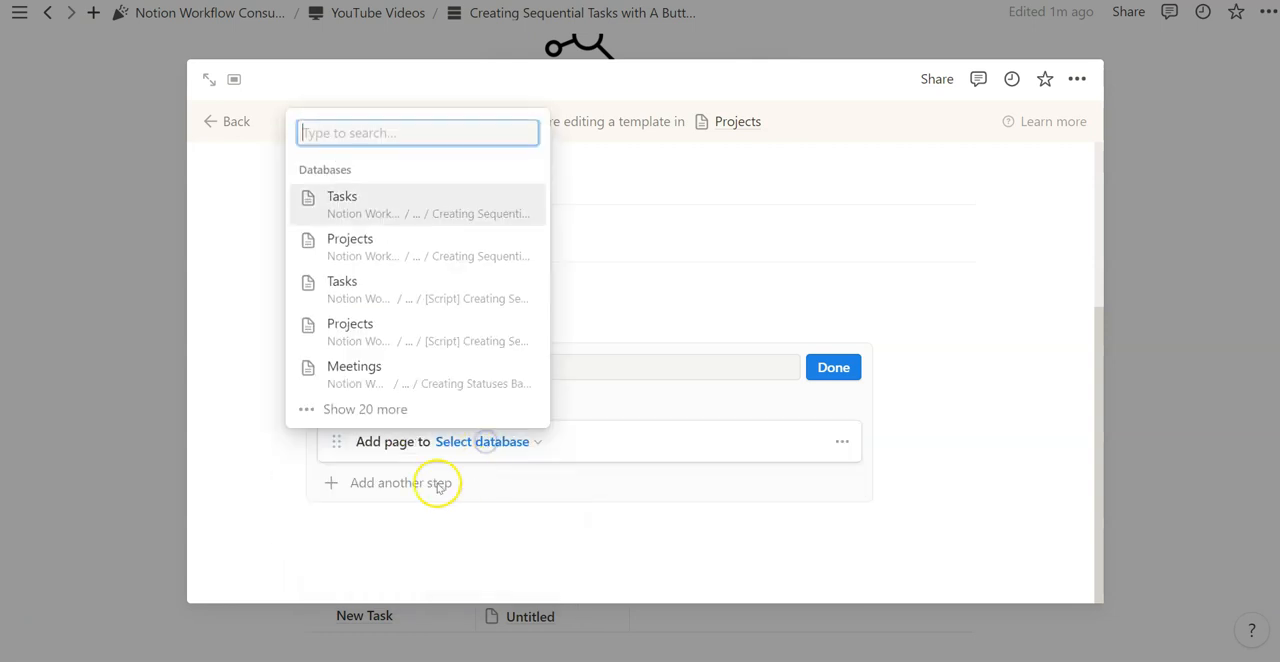
click(375, 211)
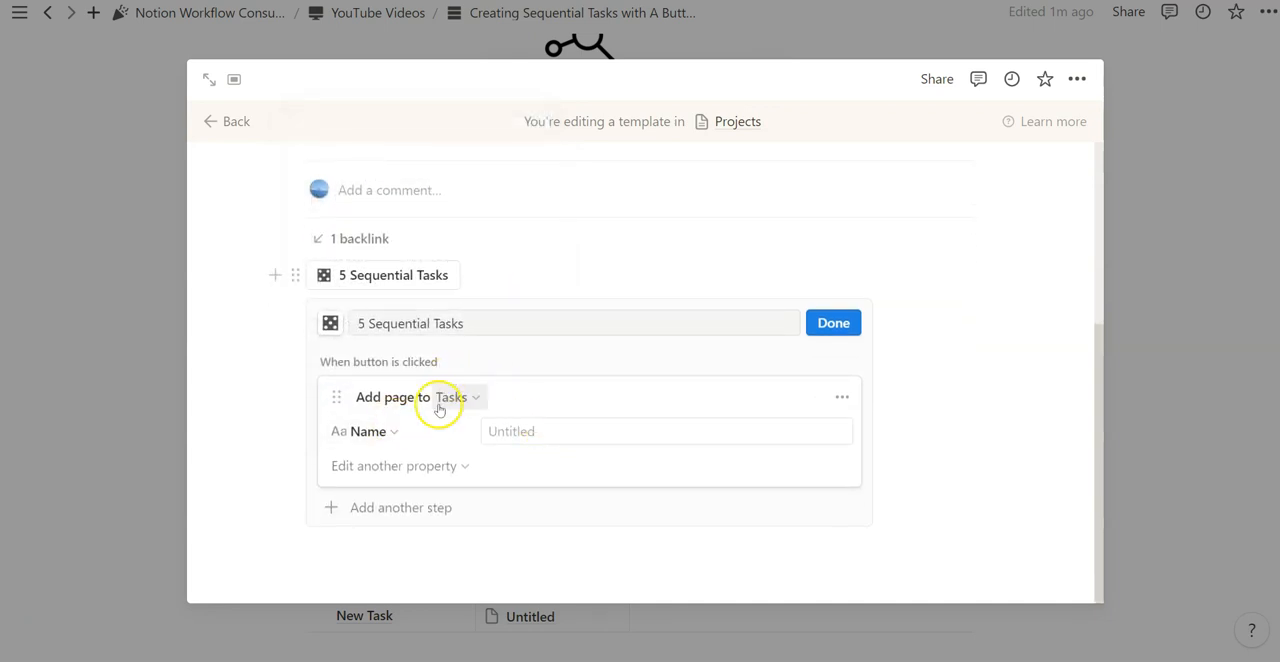
- Set the Projects property of the button's new task to This page and check the template's Tasks relation
click(455, 467)
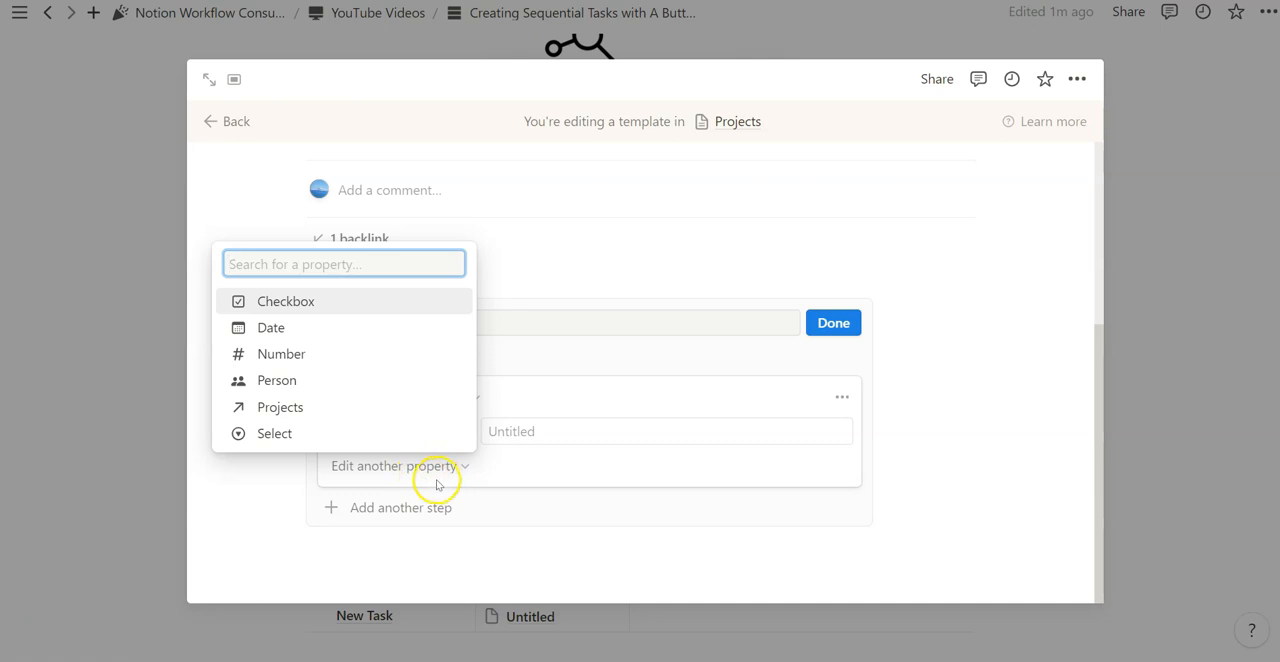
click(369, 410)
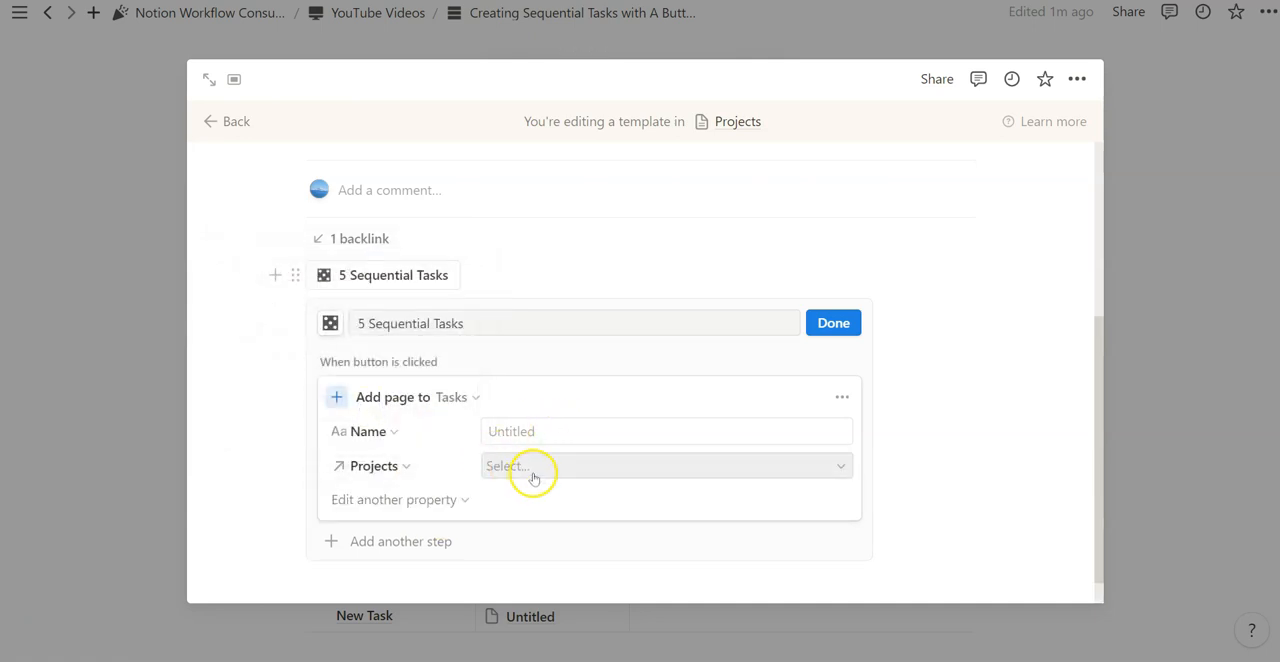
click(533, 477)
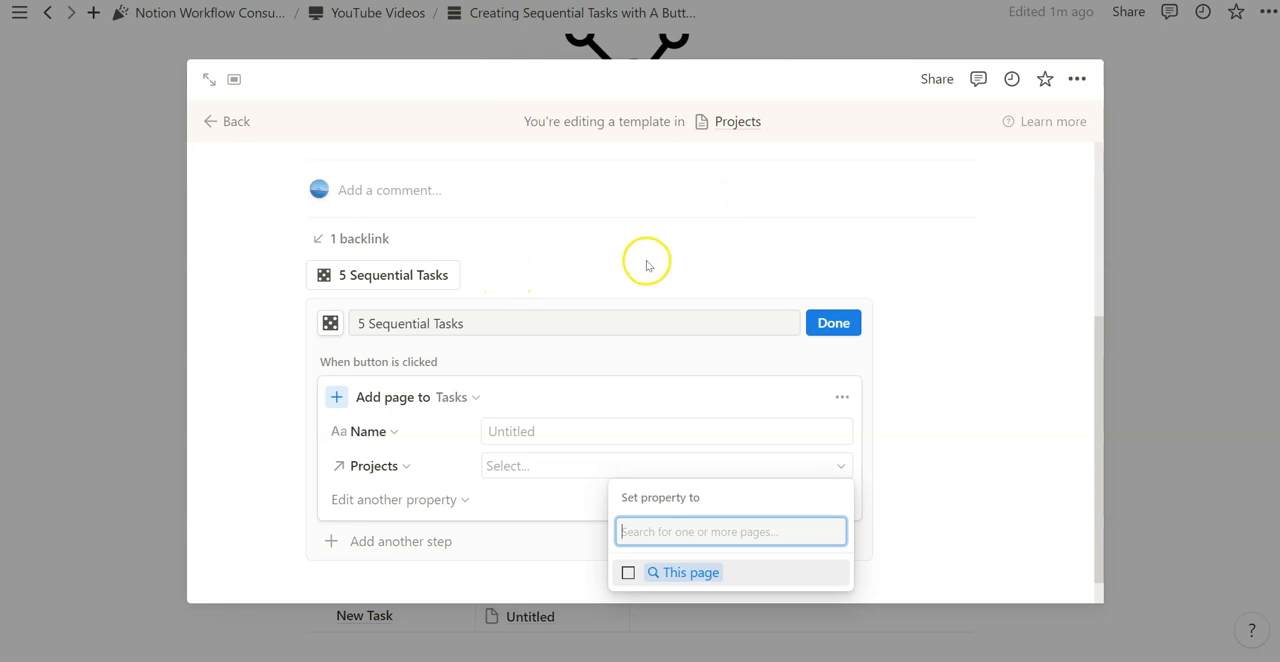
click(628, 574)
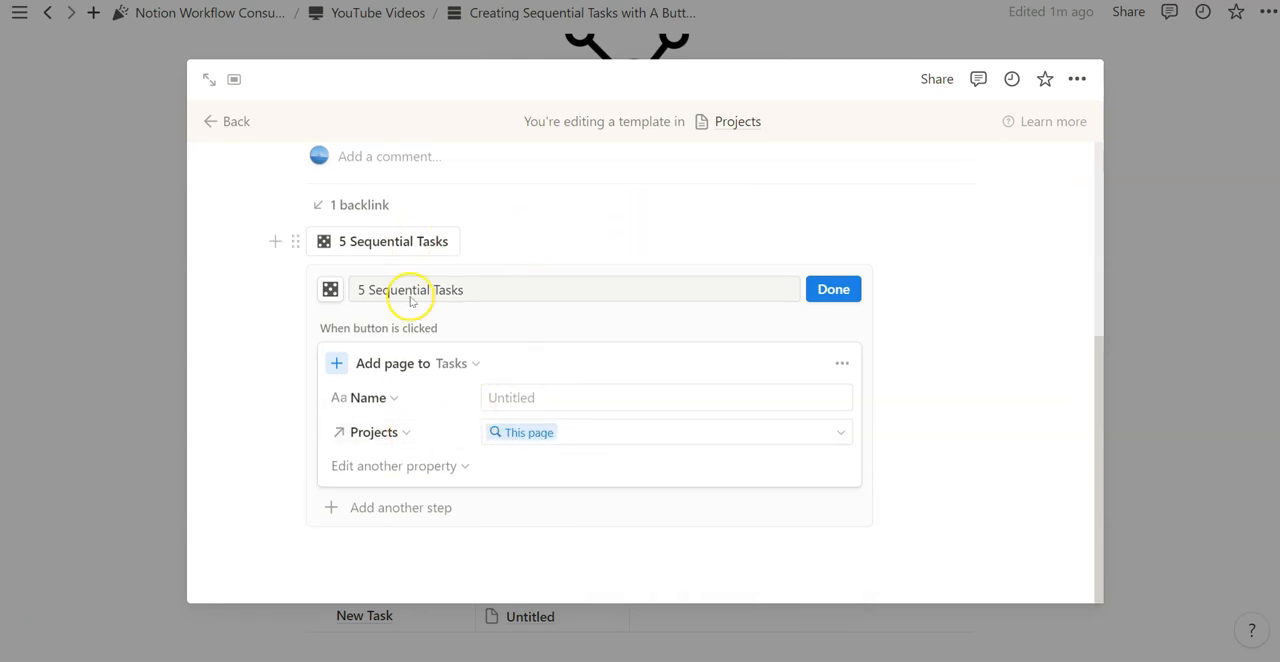
scroll(524, 432, up, 5)
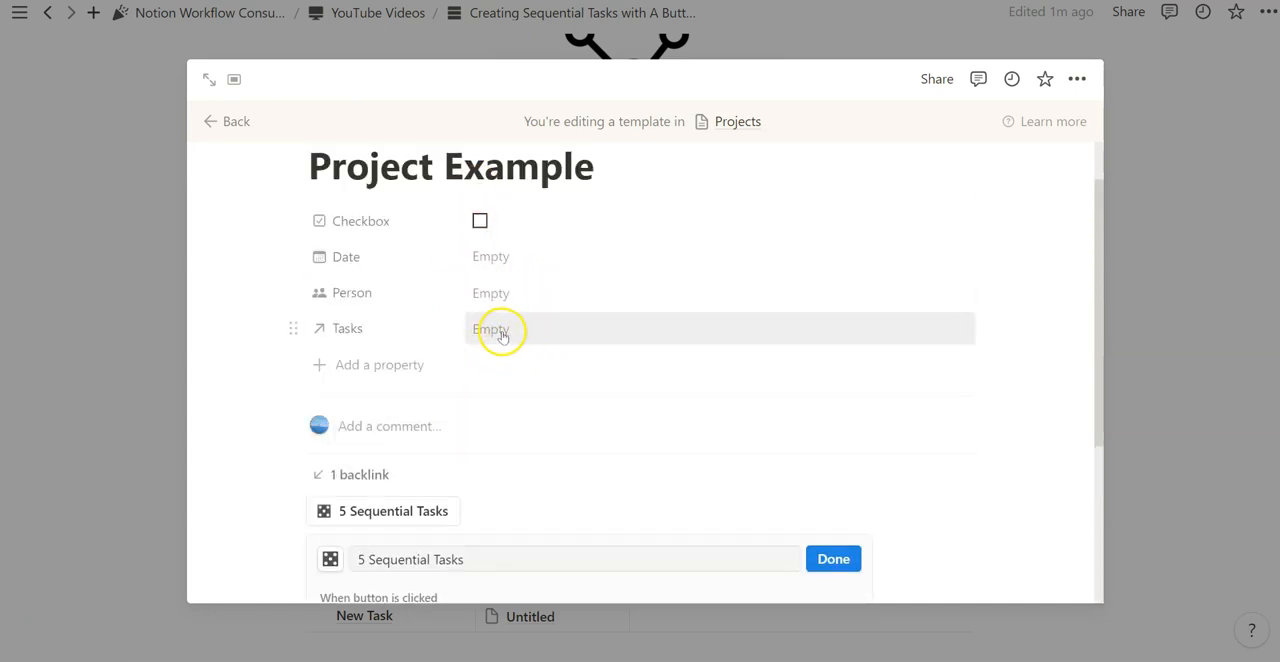
scroll(500, 334, down, 3)
- Try setting the Date property of the button's new task to February 16, 2024, and remove that property again
click(421, 462)
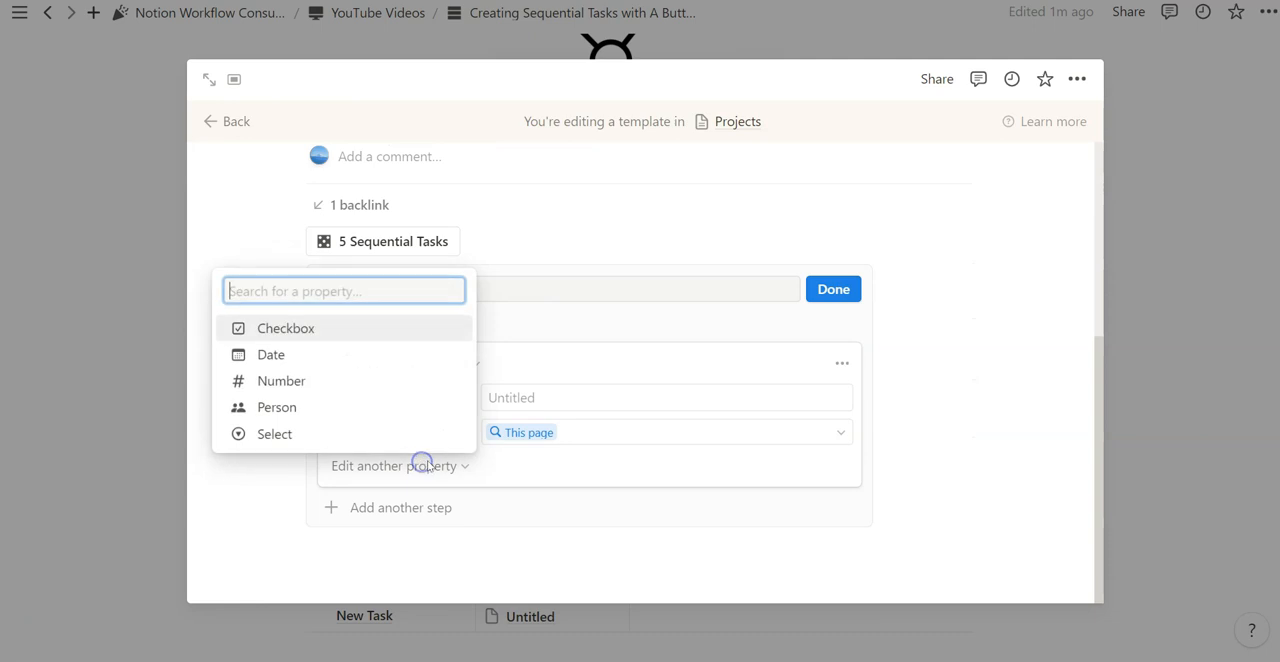
click(395, 365)
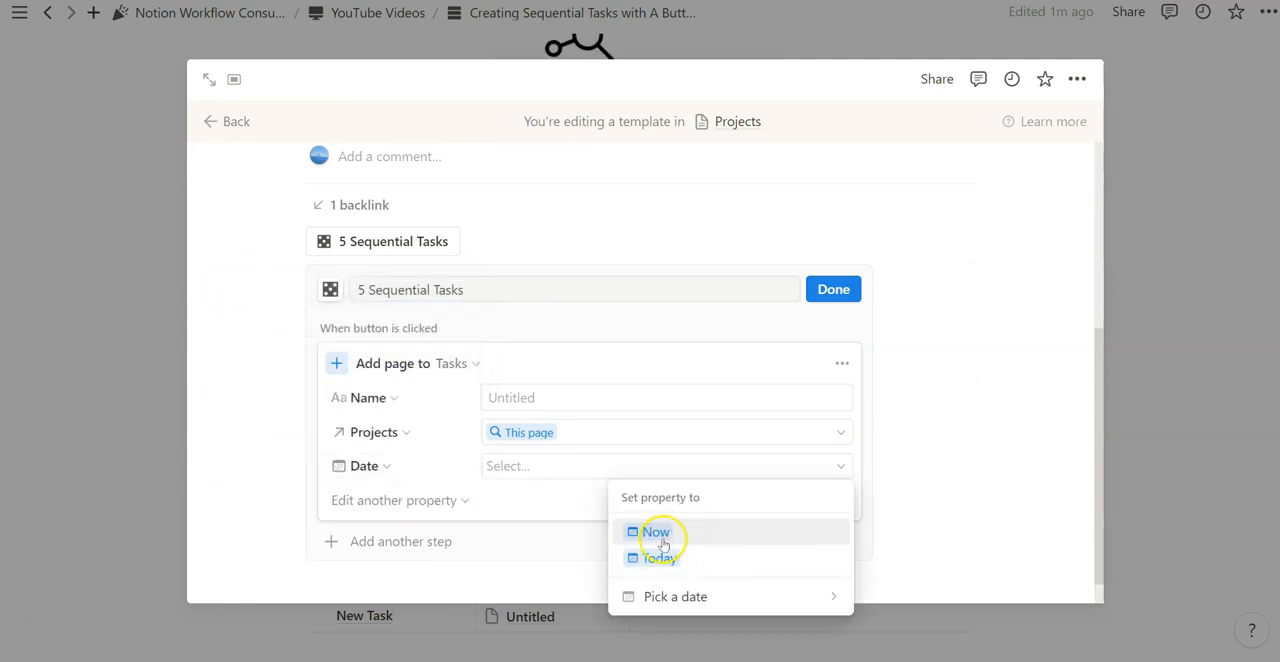
click(692, 596)
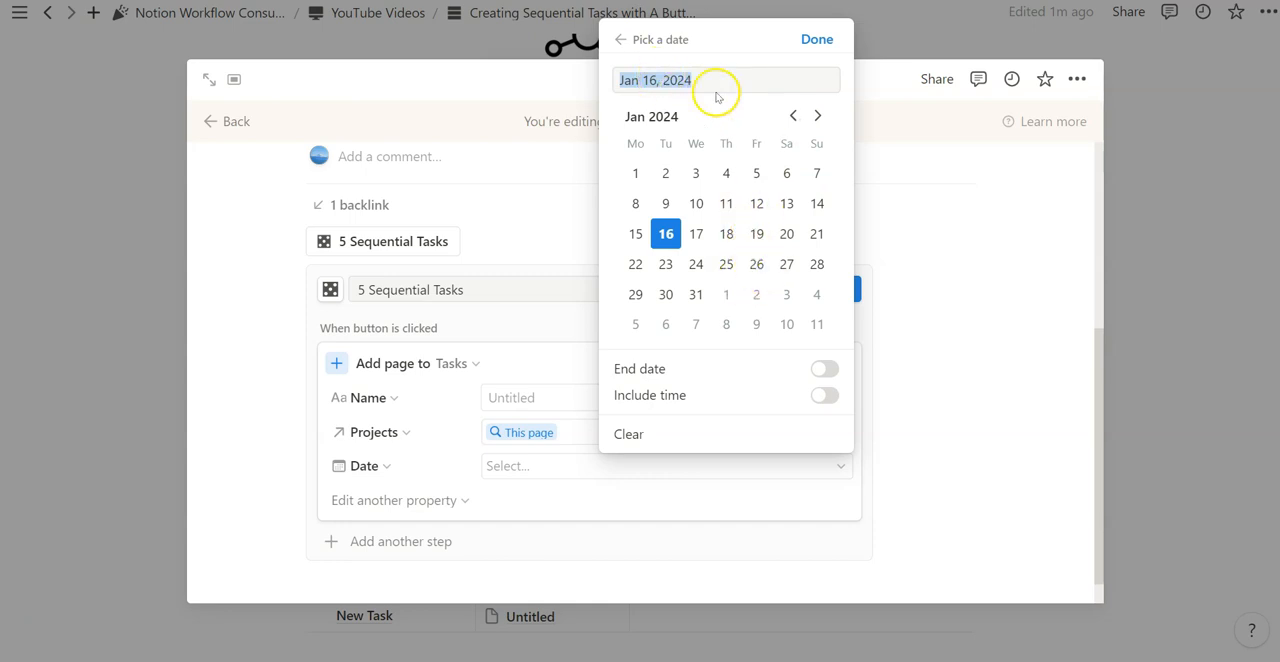
click(820, 116)
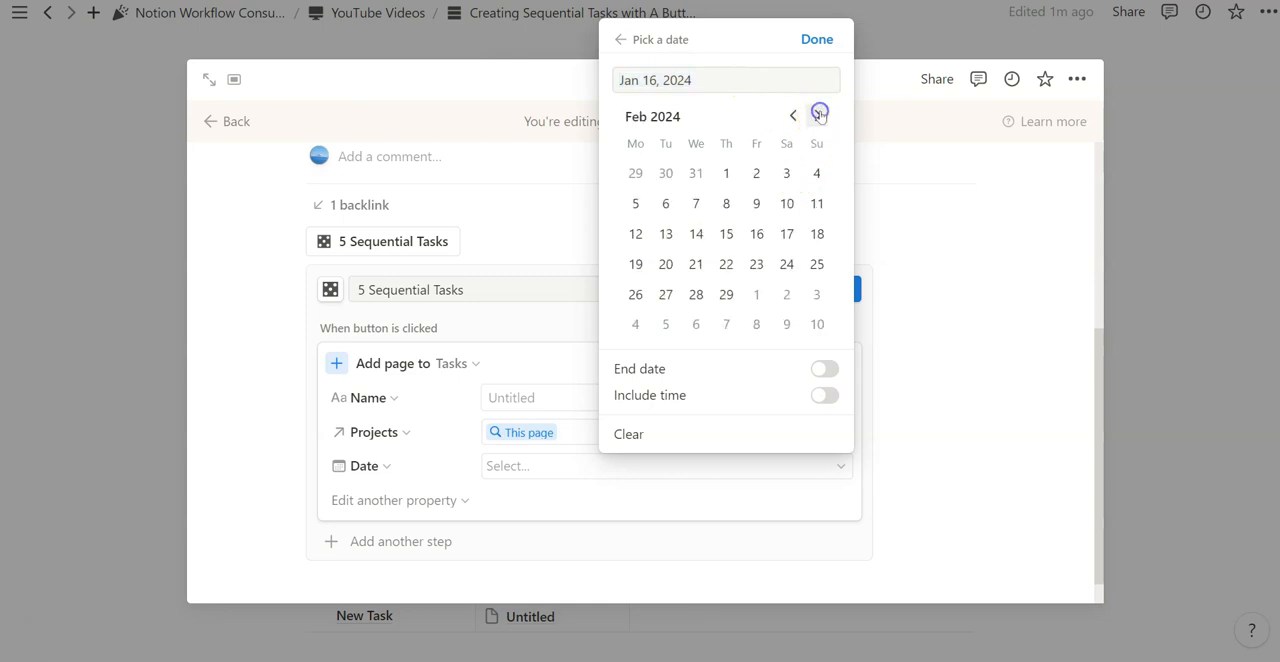
click(757, 234)
click(621, 39)
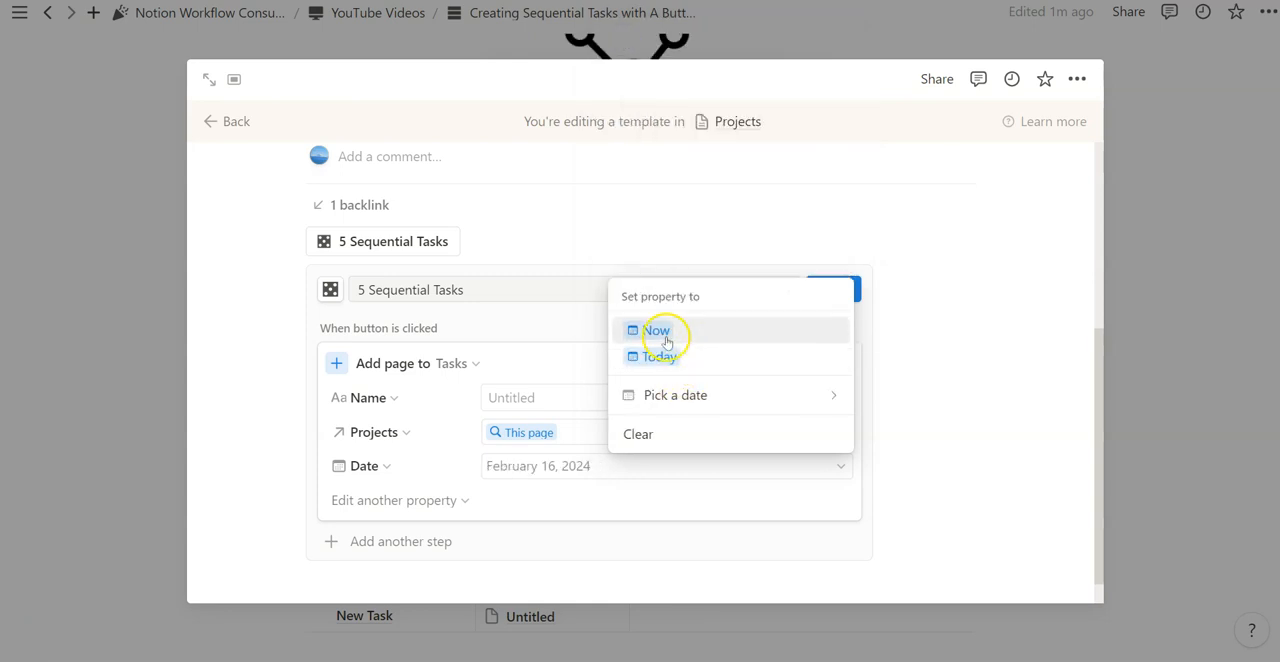
click(563, 345)
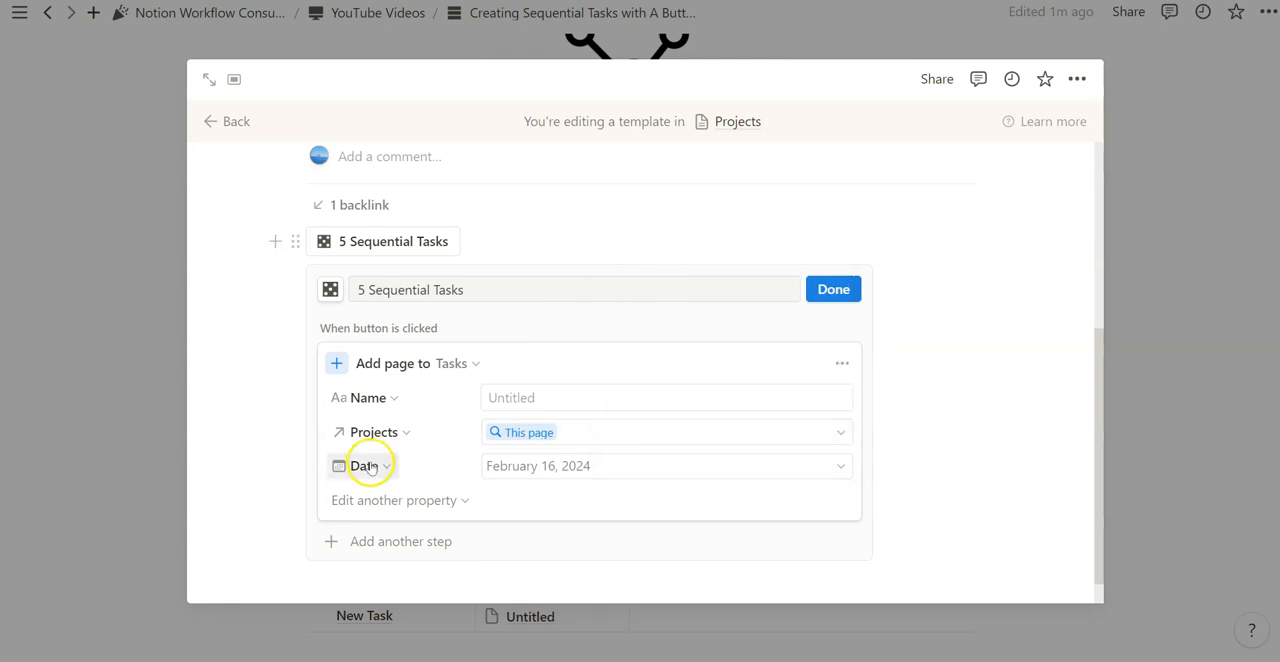
click(364, 466)
click(331, 434)
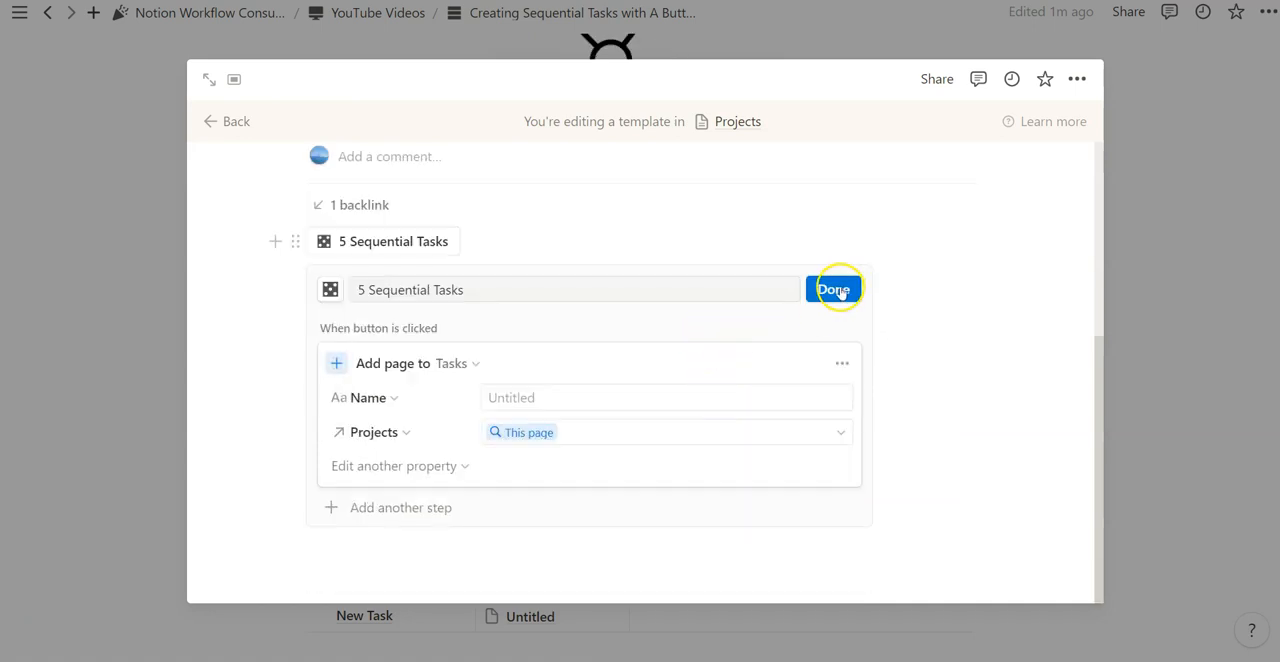
- Review the template's Tasks property above the button and go back to the page with both databases
scroll(624, 336, up, 1)
scroll(473, 377, up, 3)
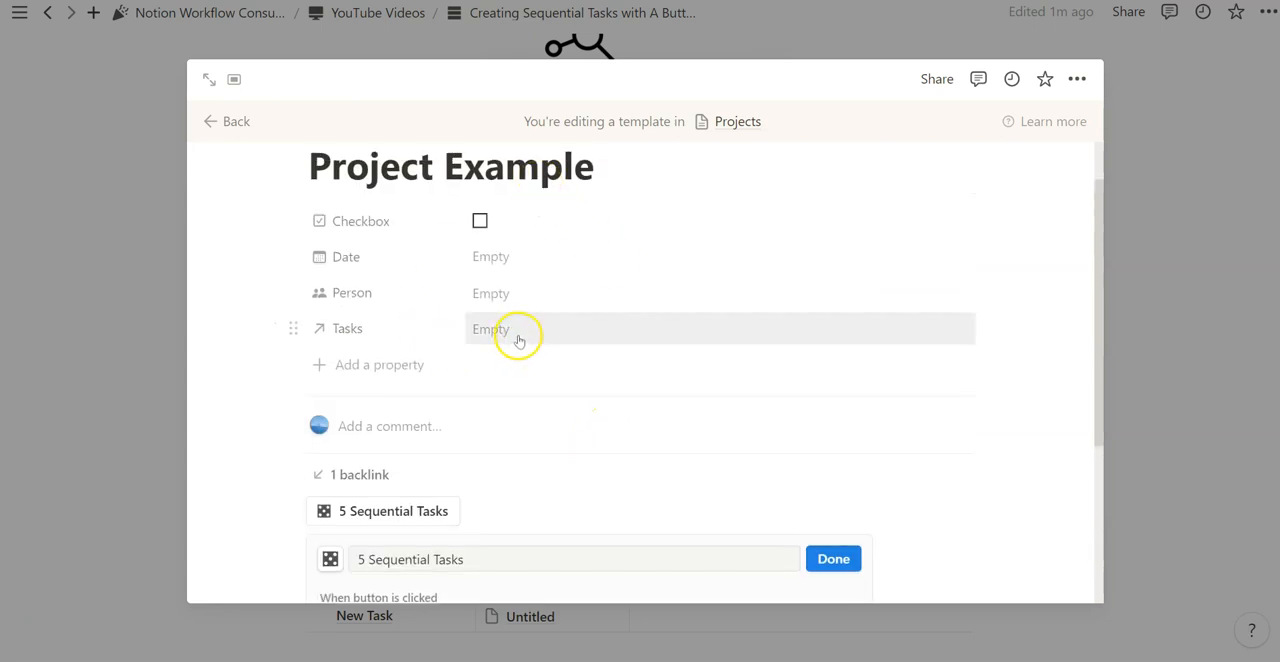
scroll(519, 341, down, 1)
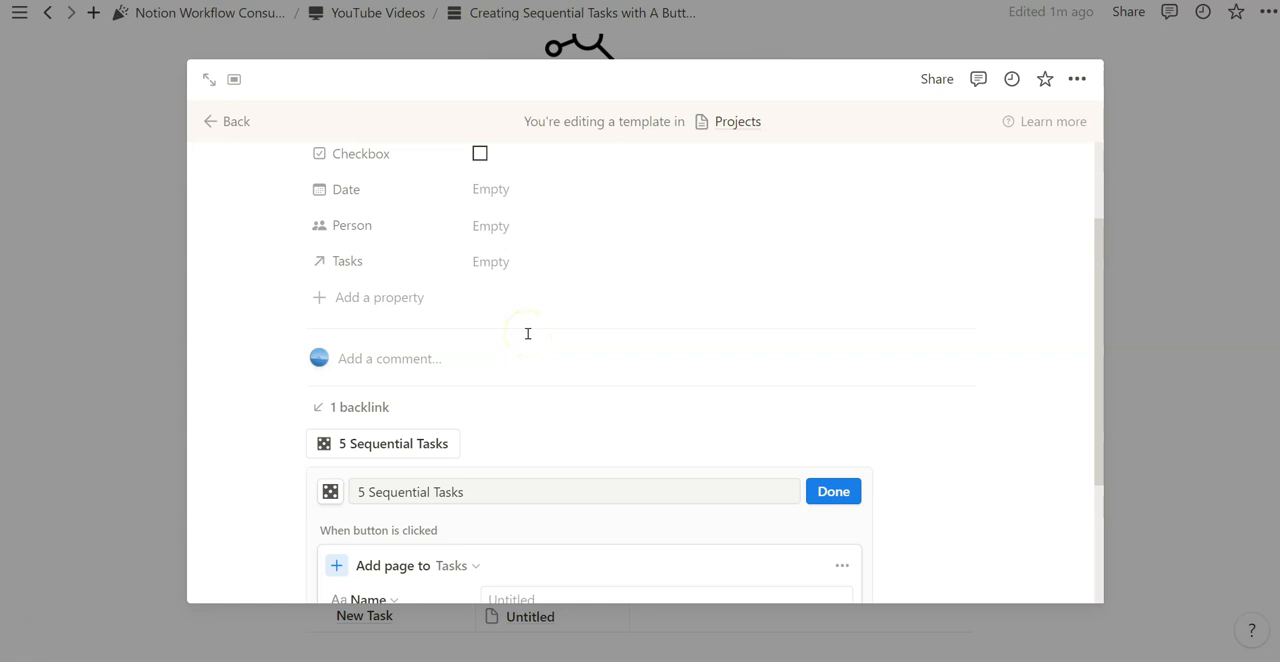
click(236, 121)
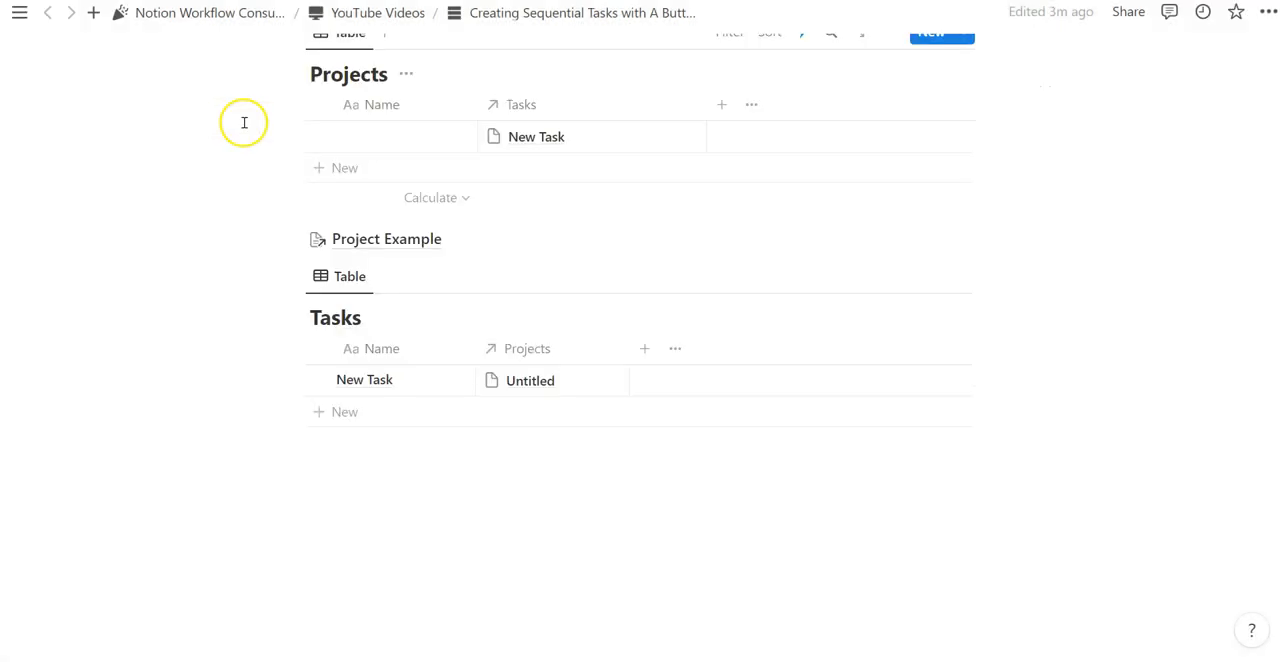
scroll(526, 269, up, 1)
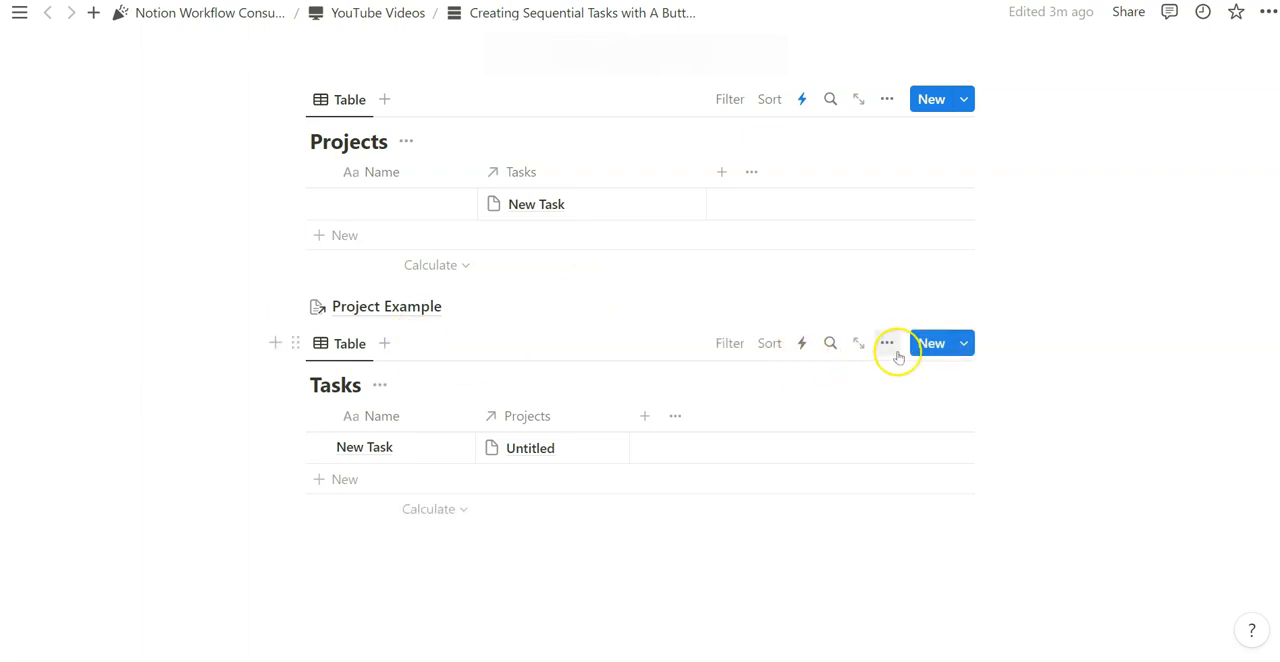
- Turn on dependencies for the Tasks database with Shift only when dates overlap and Avoid weekends enabled
click(887, 344)
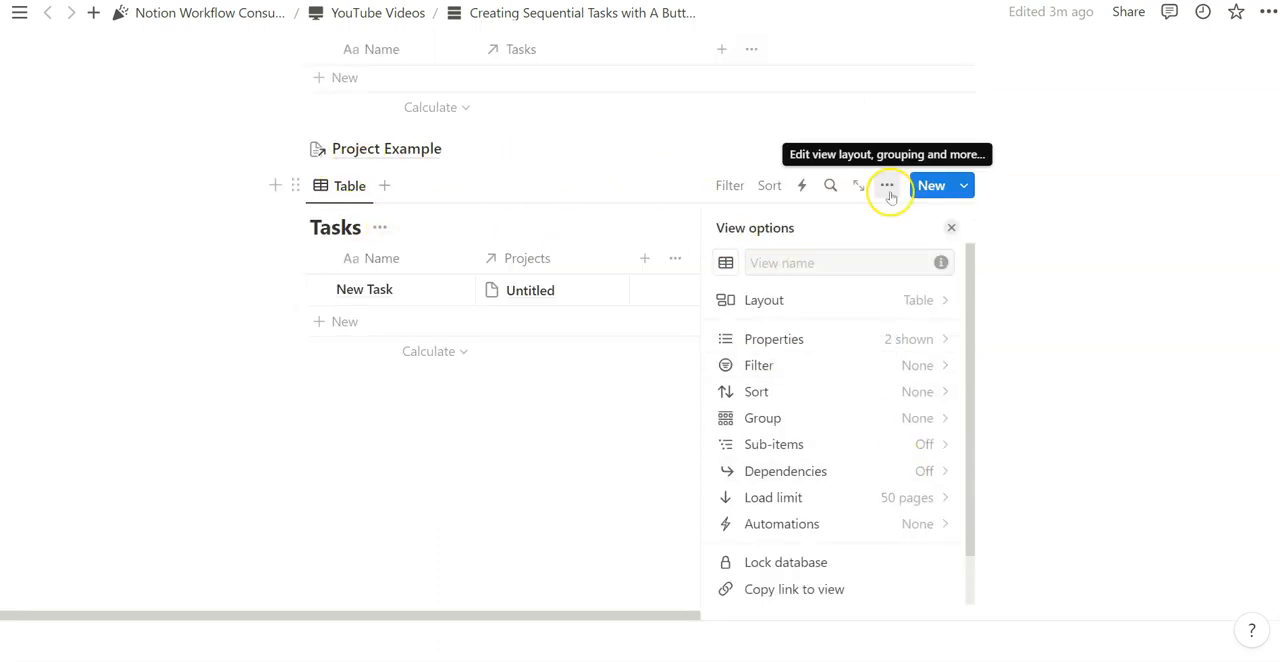
click(892, 476)
scroll(868, 350, down, 1)
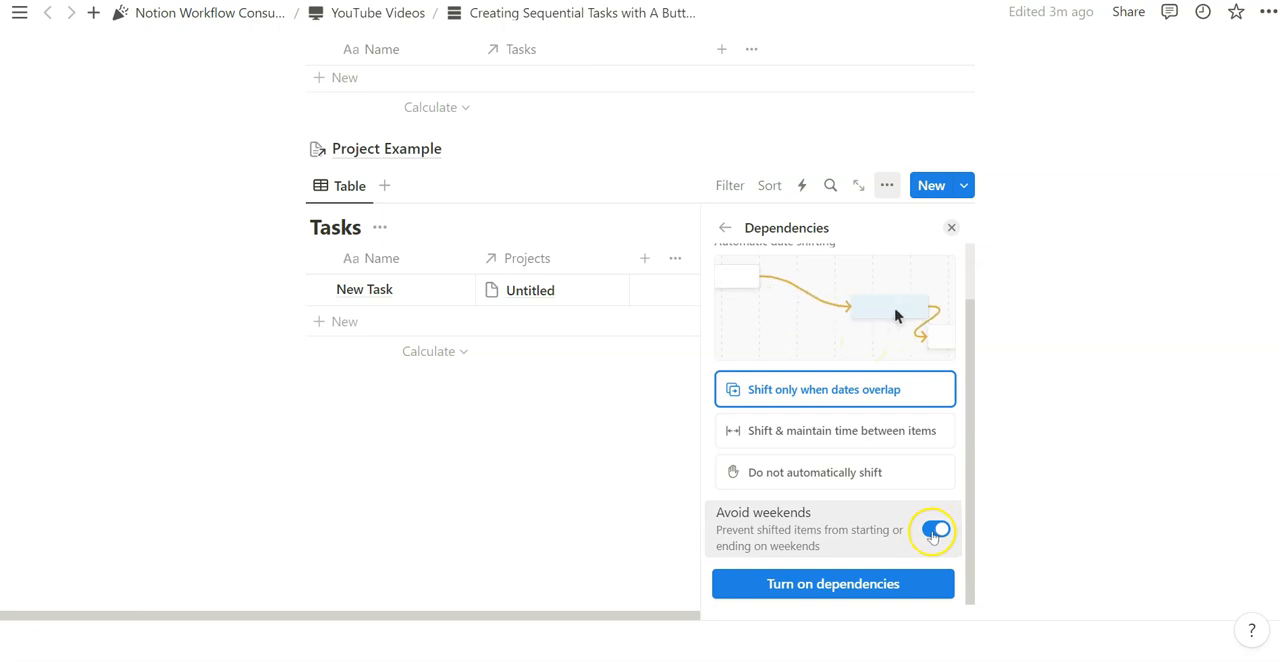
scroll(930, 530, up, 1)
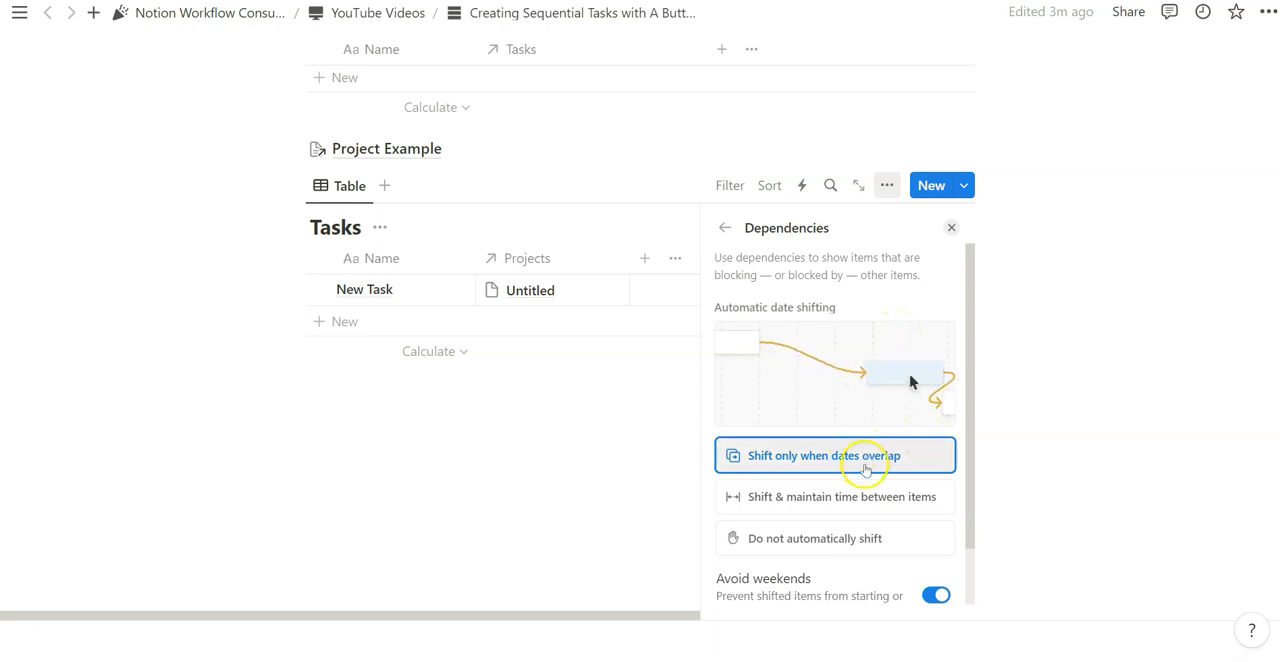
scroll(872, 440, down, 1)
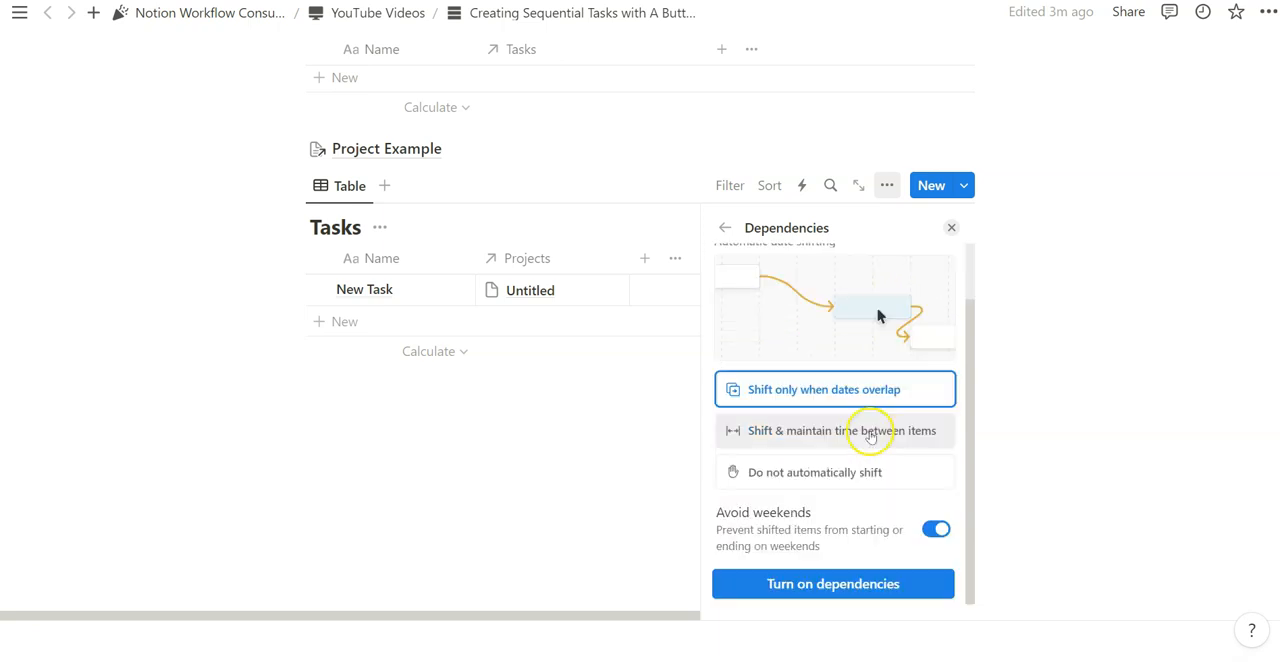
scroll(882, 438, up, 1)
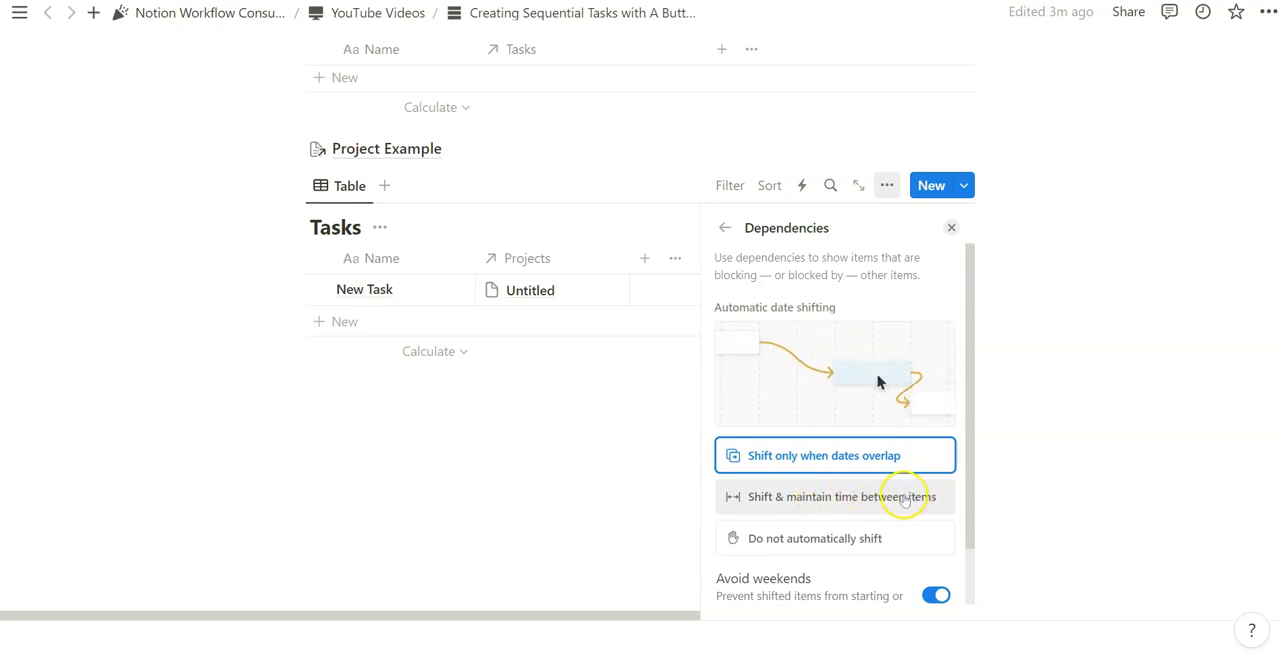
scroll(897, 503, down, 2)
click(858, 584)
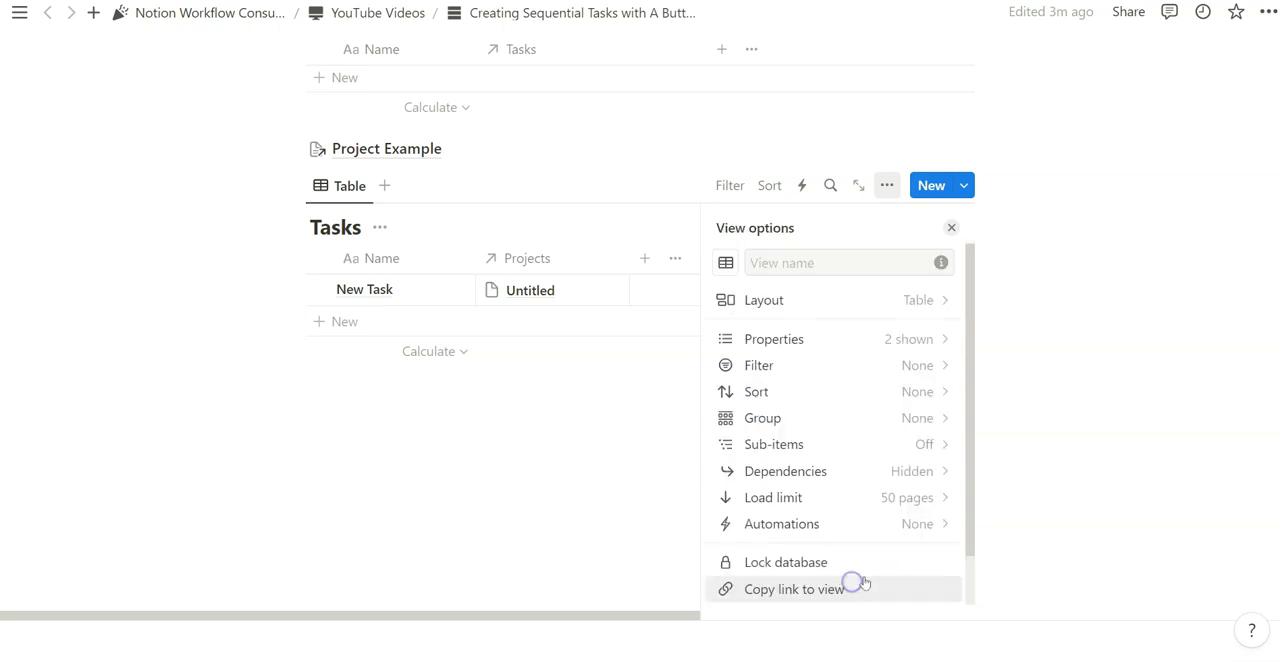
click(951, 227)
- Open New Task in the Tasks database and move its Blocked by and Blocking properties below Select
click(427, 292)
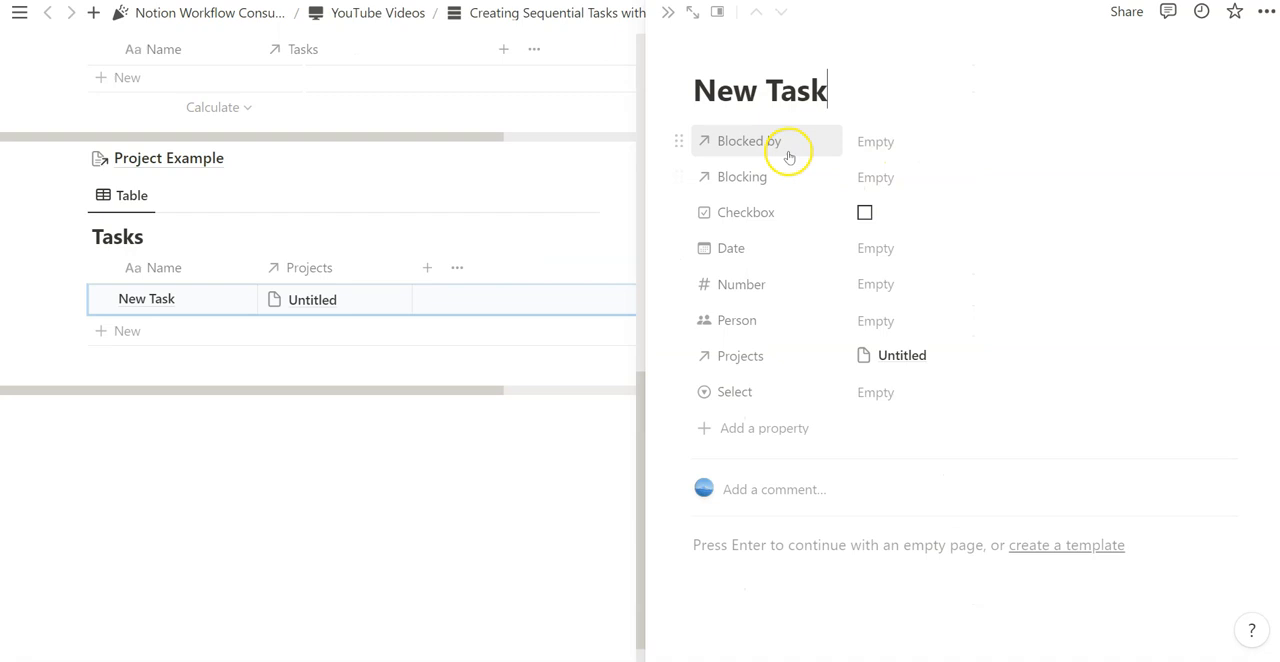
drag(679, 141, 677, 391)
drag(677, 140, 686, 389)
- Look at the pages that can be linked in New Task's Blocked by property and close the task
click(957, 360)
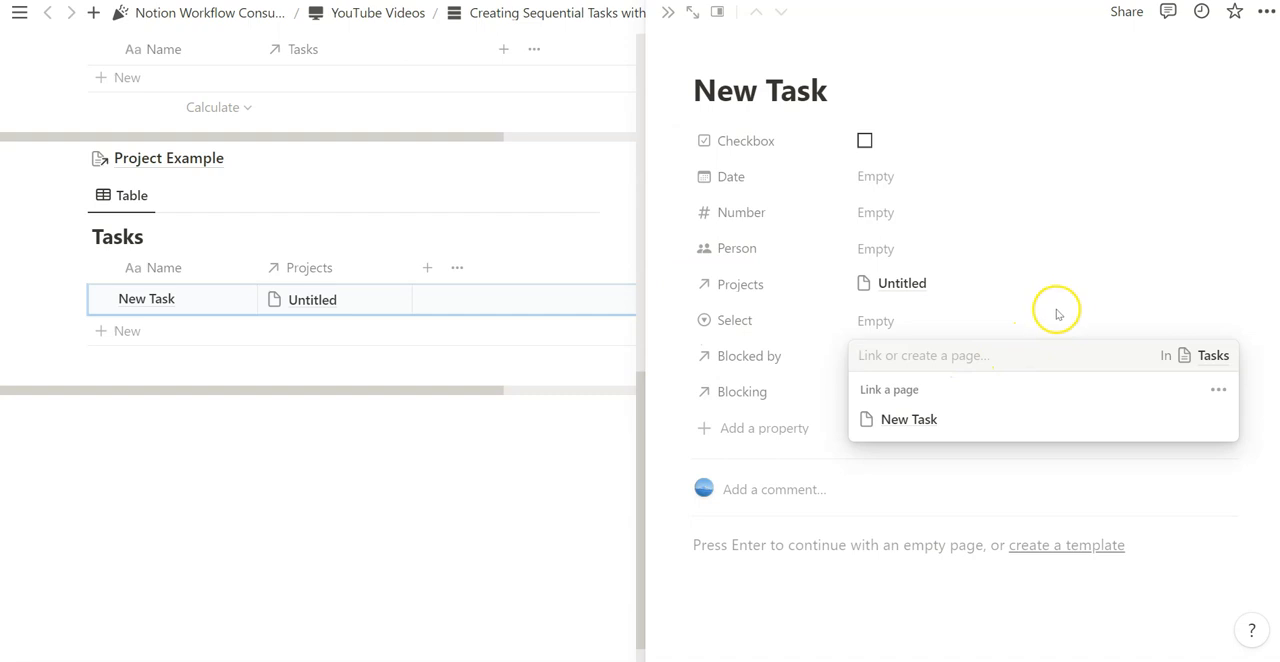
click(1057, 314)
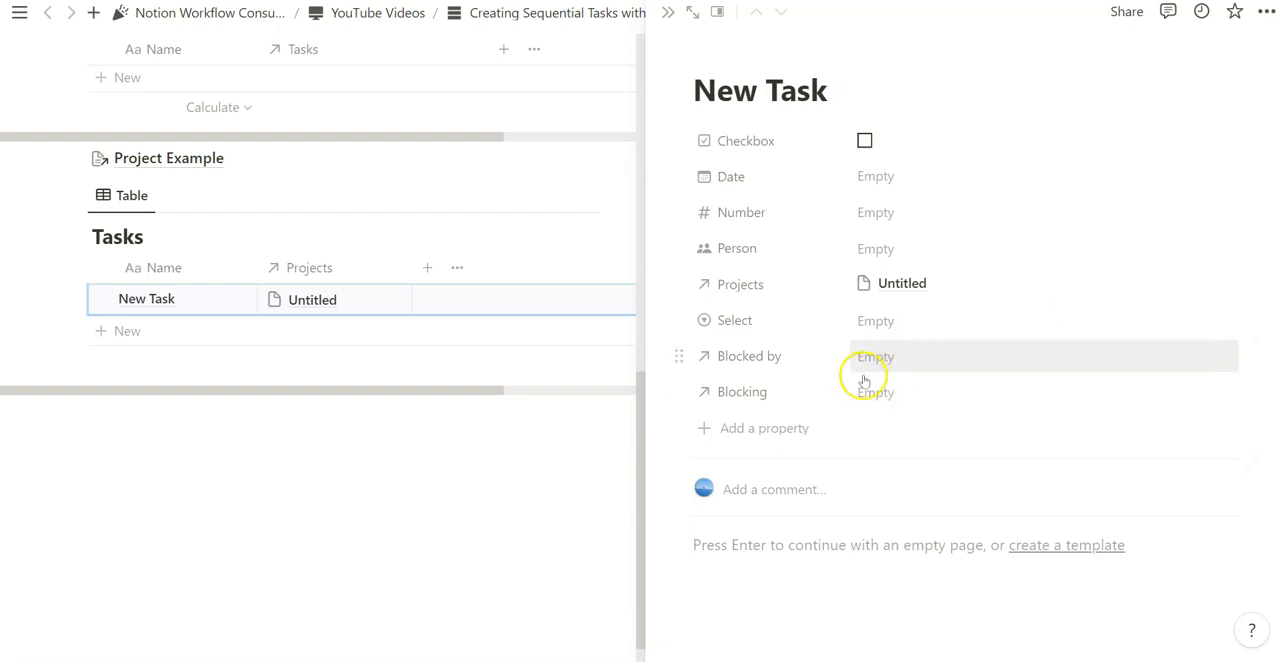
click(665, 15)
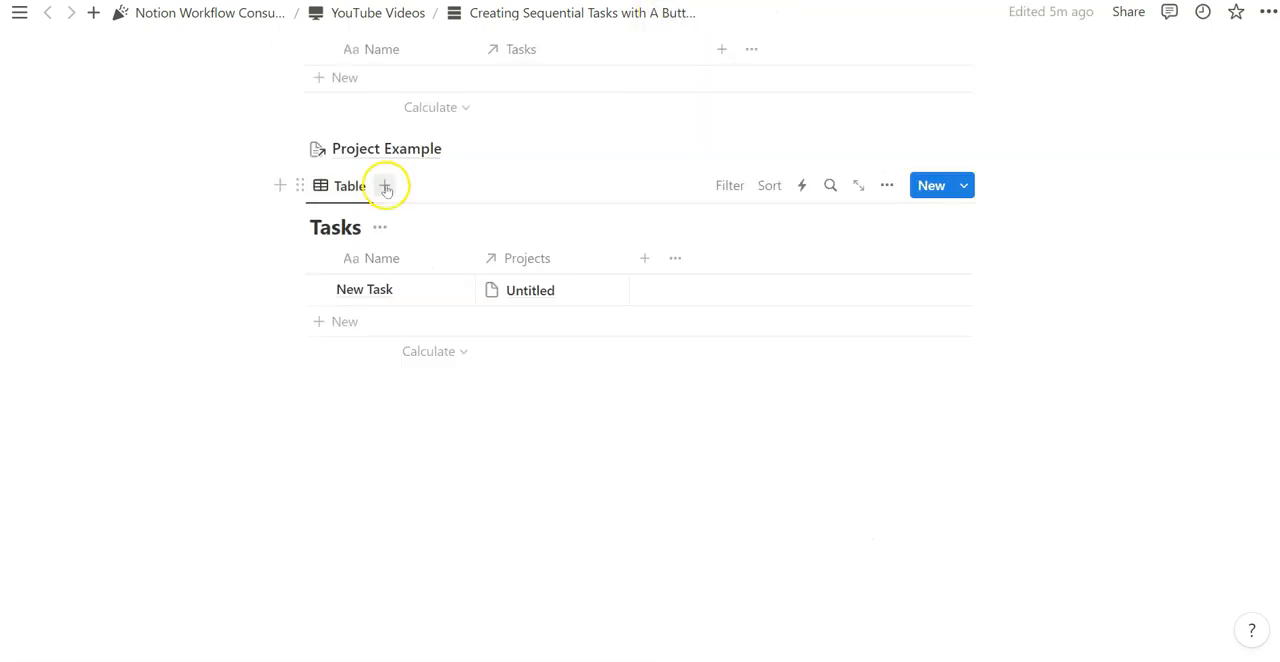
- Add a Timeline view to the Tasks database, showing the timeline by Date
click(386, 187)
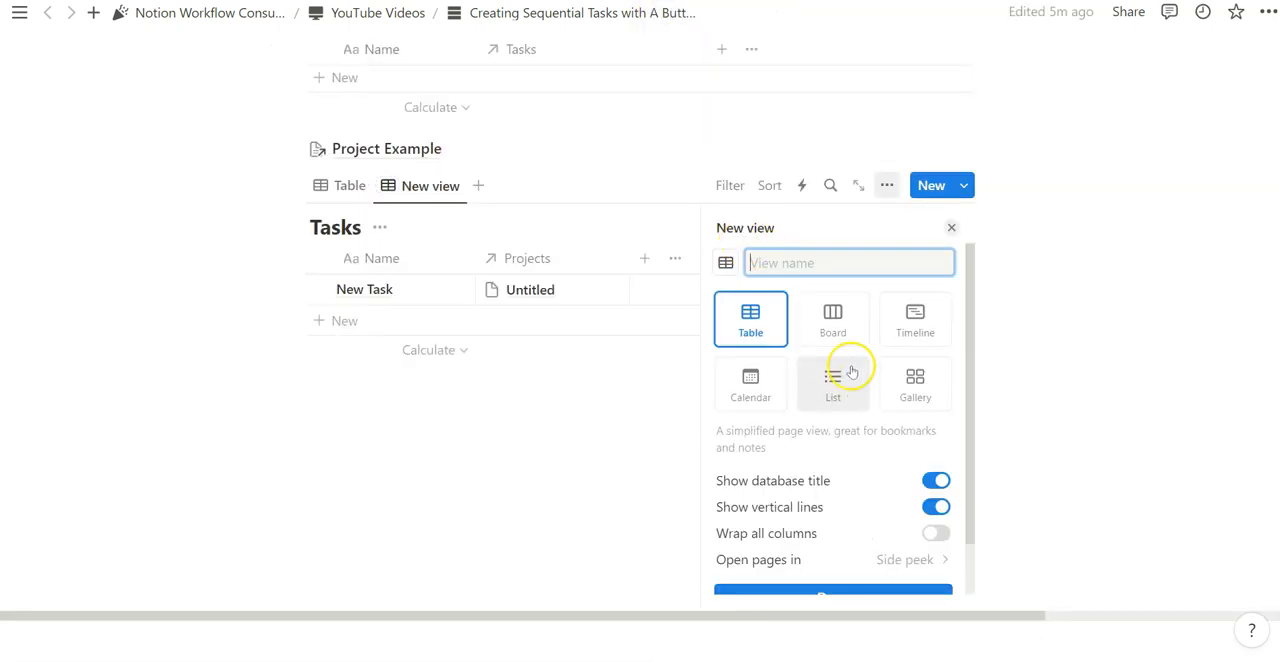
click(916, 320)
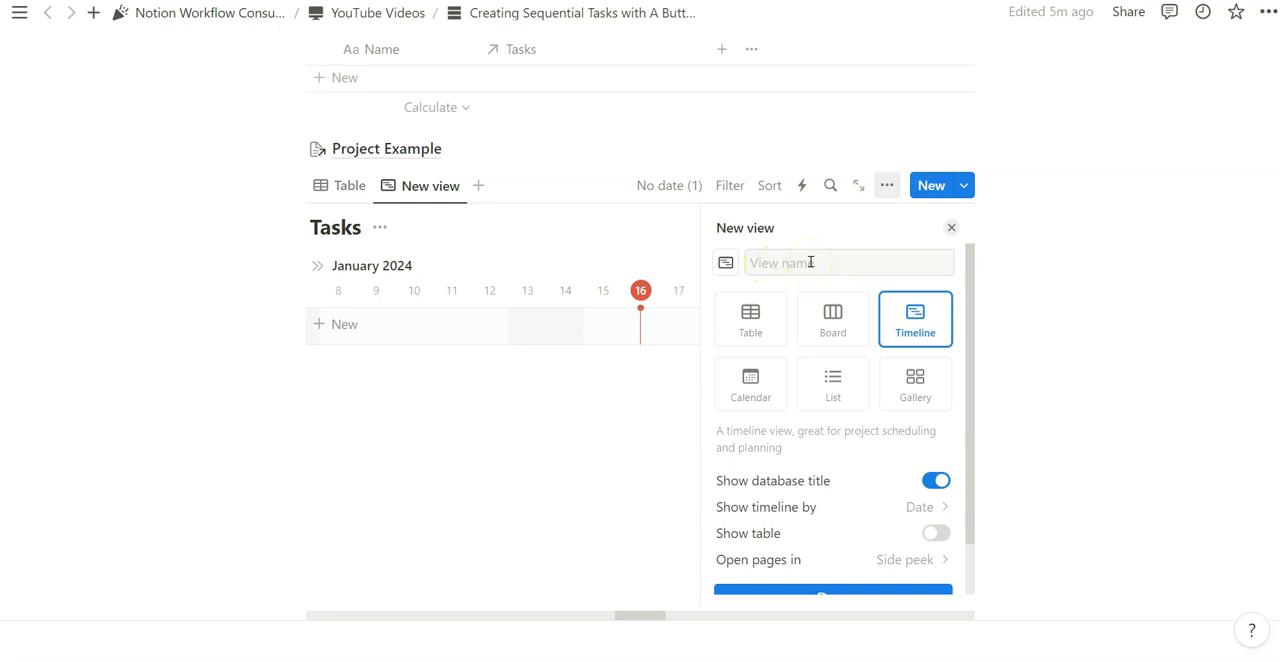
scroll(898, 537, down, 2)
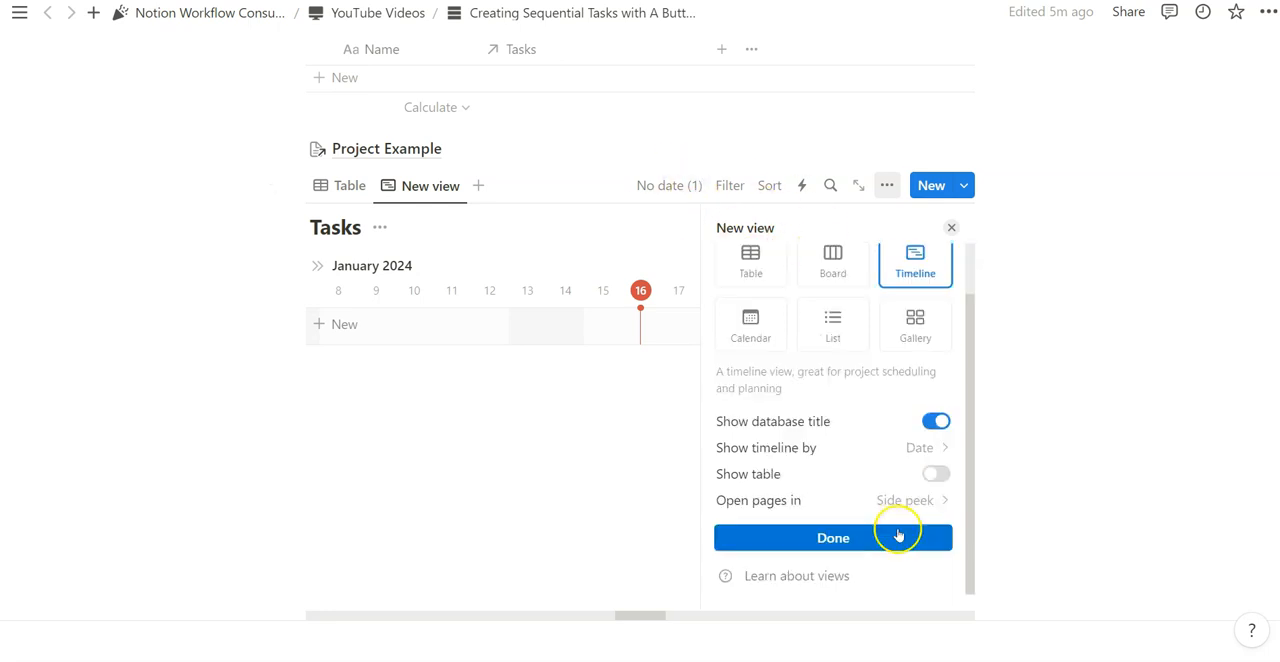
click(898, 537)
click(951, 227)
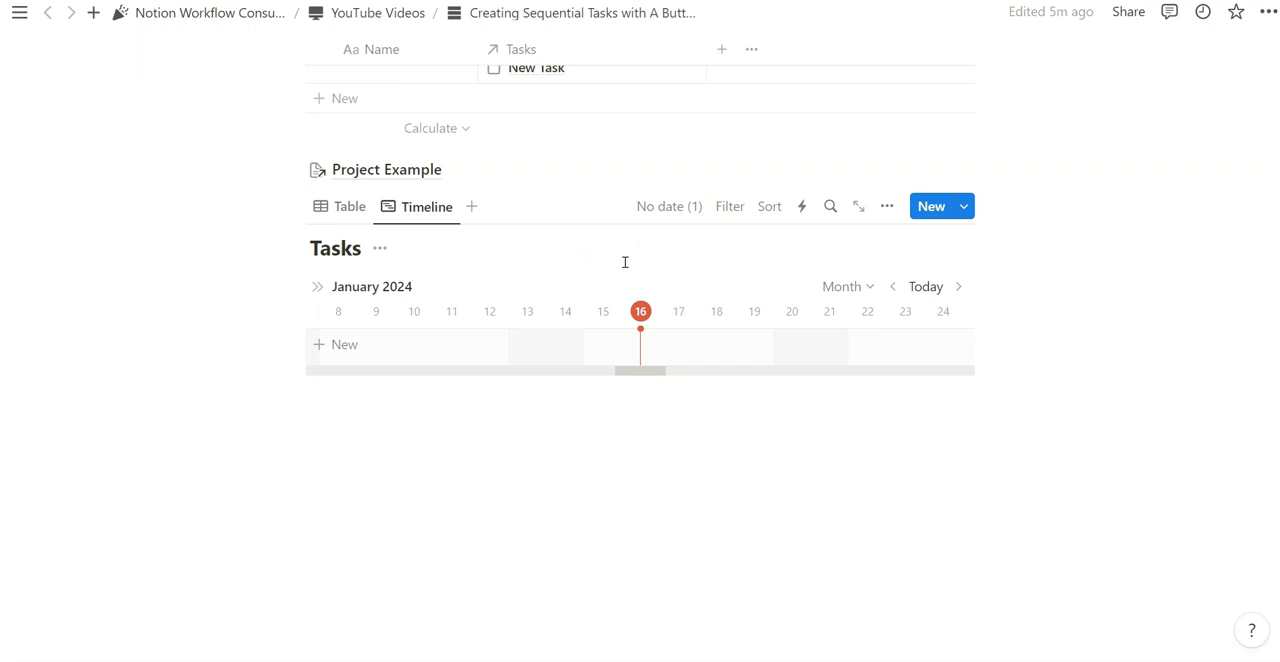
- Look at the timeline's view options and its pages with no date, and return to the Tasks table view
click(887, 206)
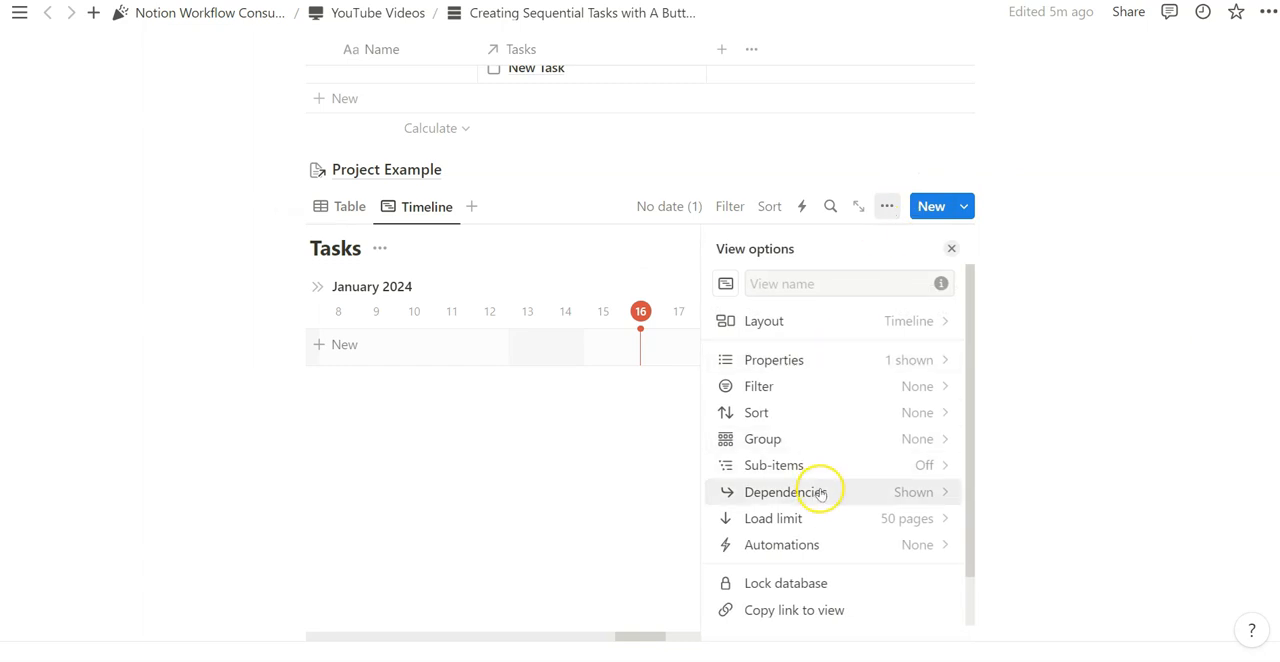
click(669, 206)
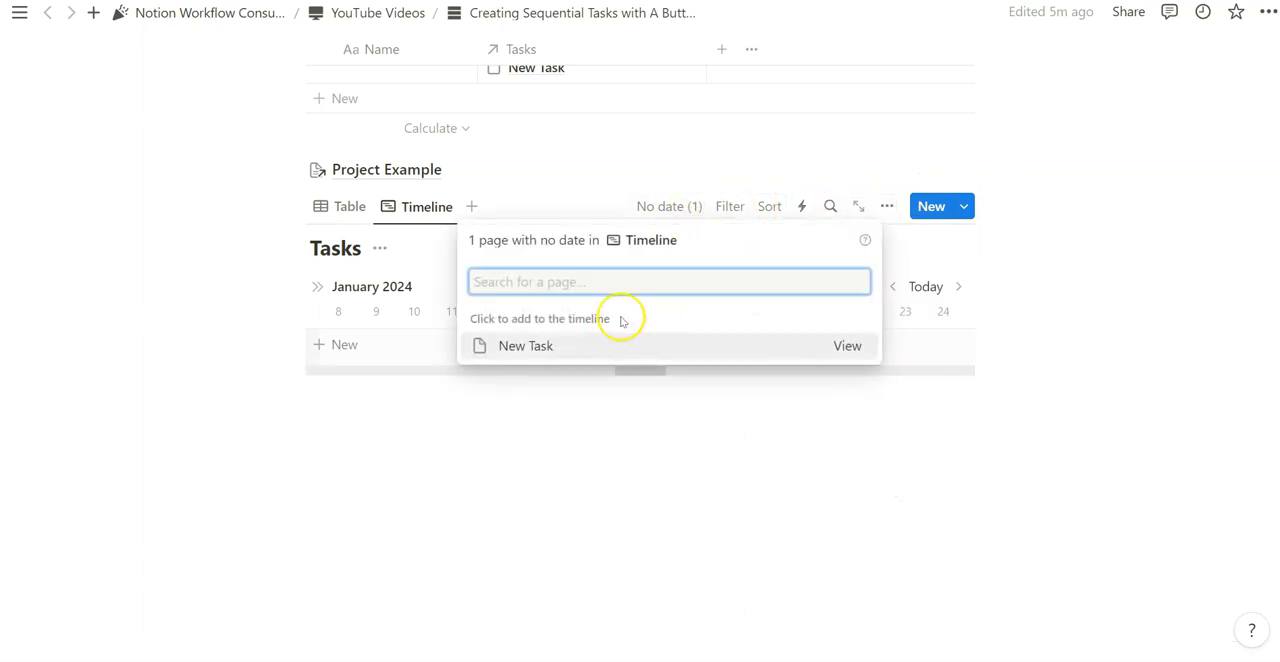
click(577, 194)
scroll(400, 380, up, 2)
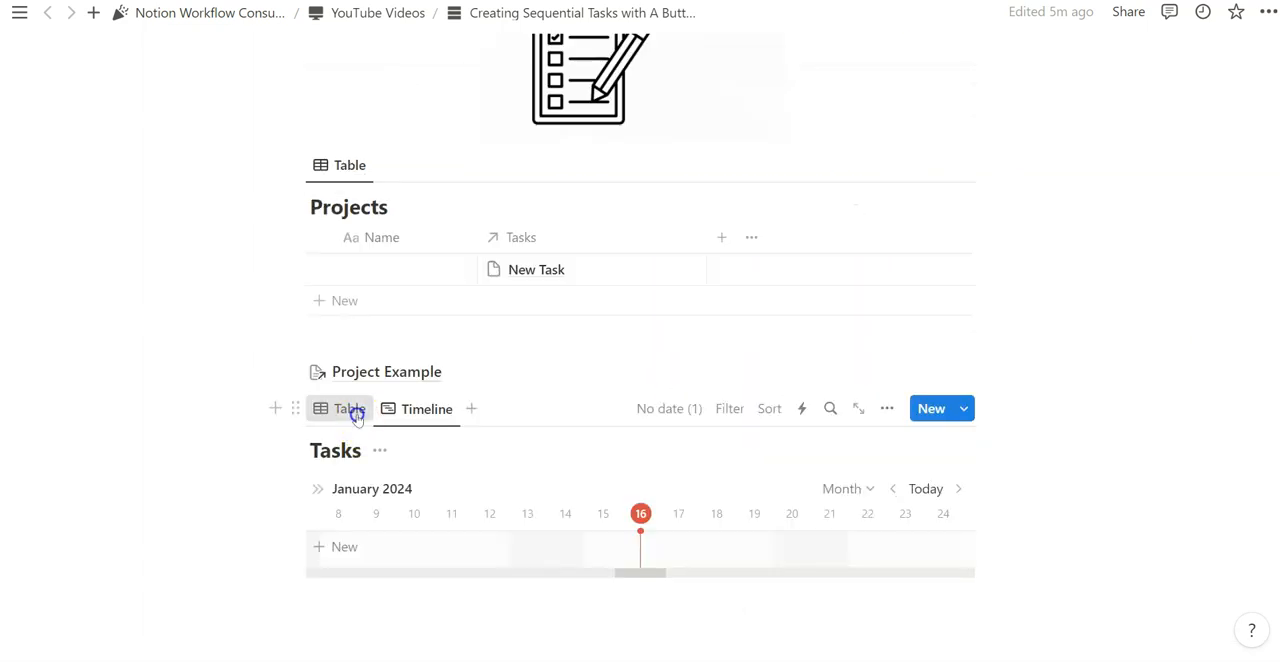
click(357, 410)
scroll(620, 363, down, 1)
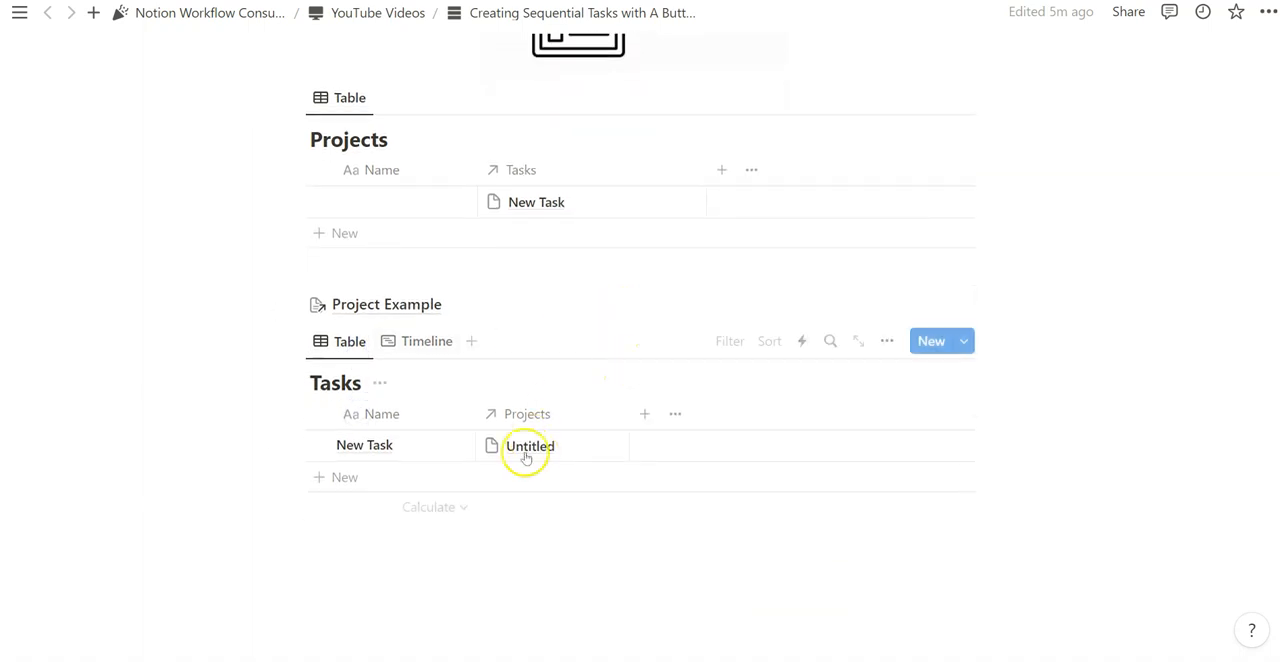
- Open the Project Example template and start editing its 5 Sequential Tasks button
click(408, 357)
scroll(415, 400, up, 2)
click(420, 437)
click(472, 495)
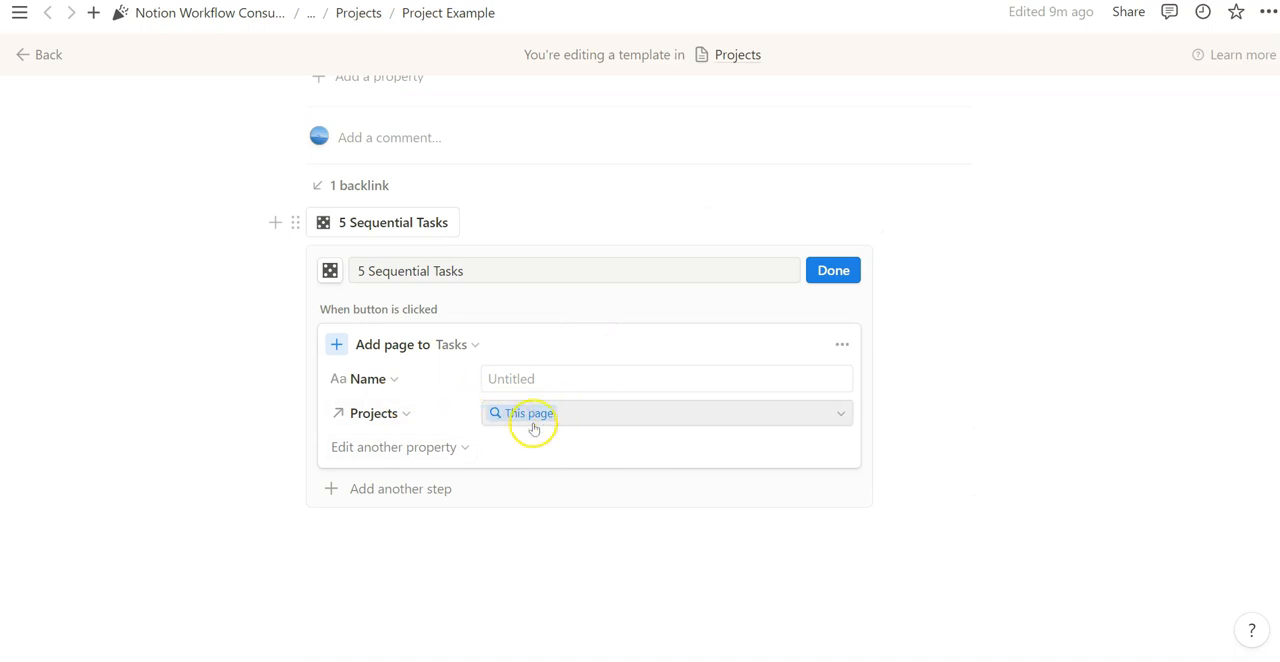
- Look at the other task properties the button can set and the types of further steps it offers
click(398, 447)
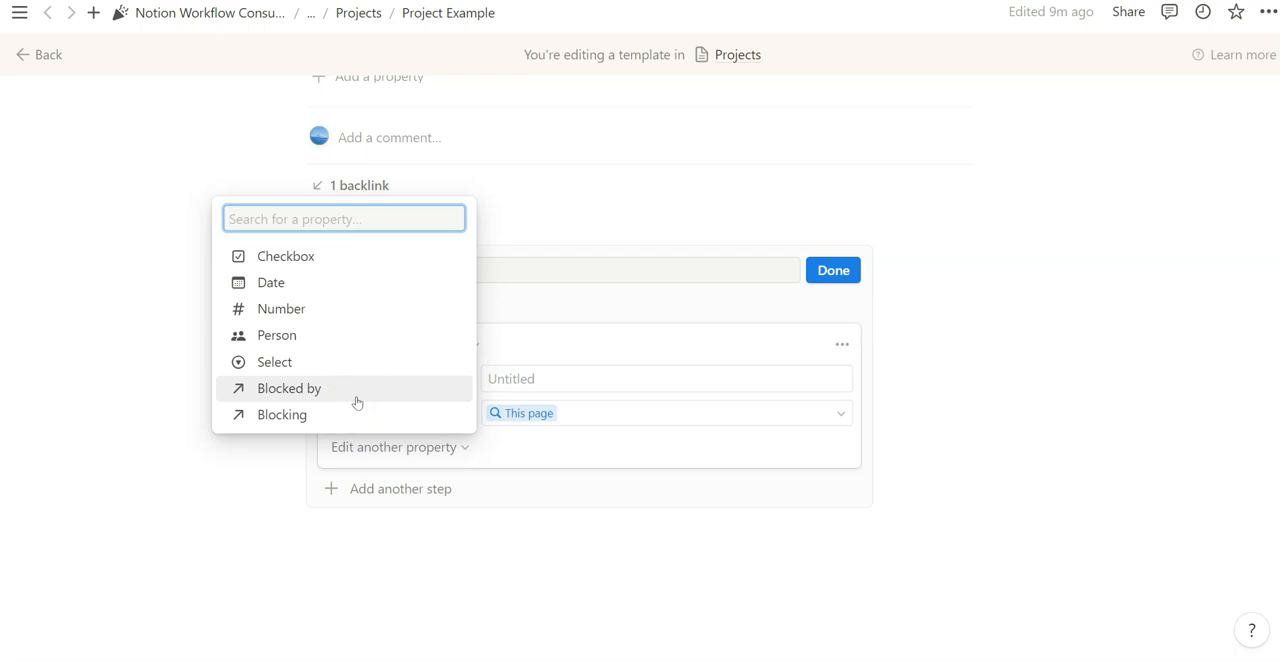
click(422, 361)
click(513, 295)
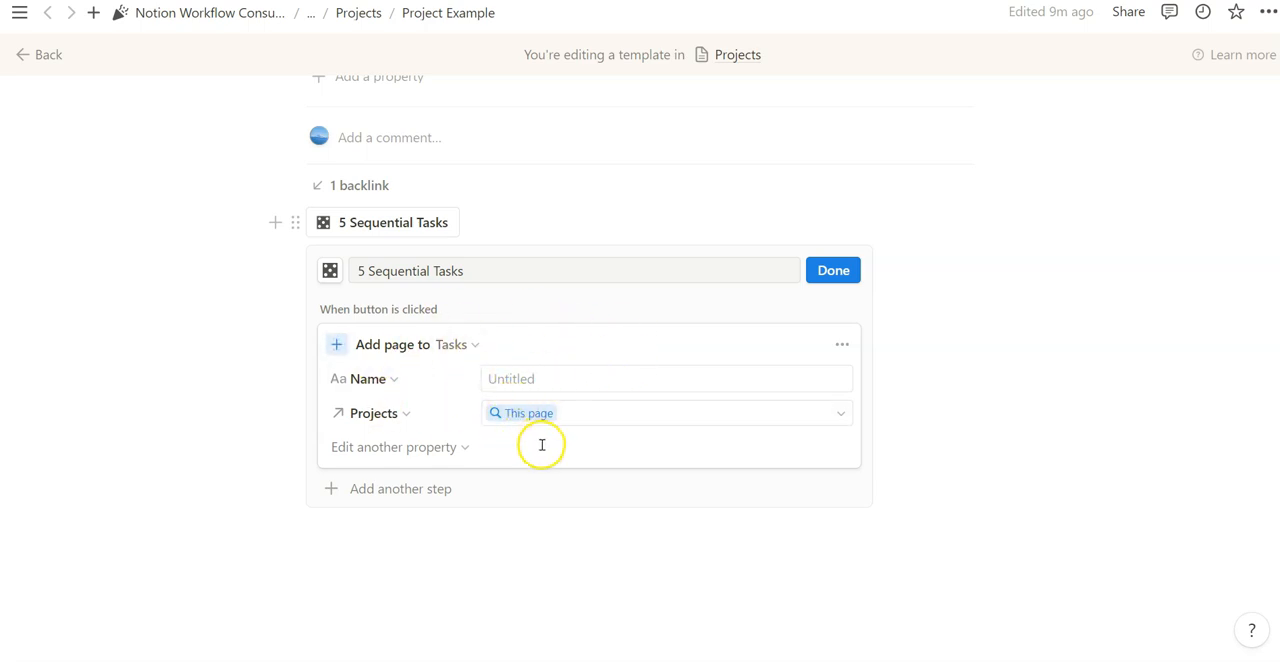
click(381, 487)
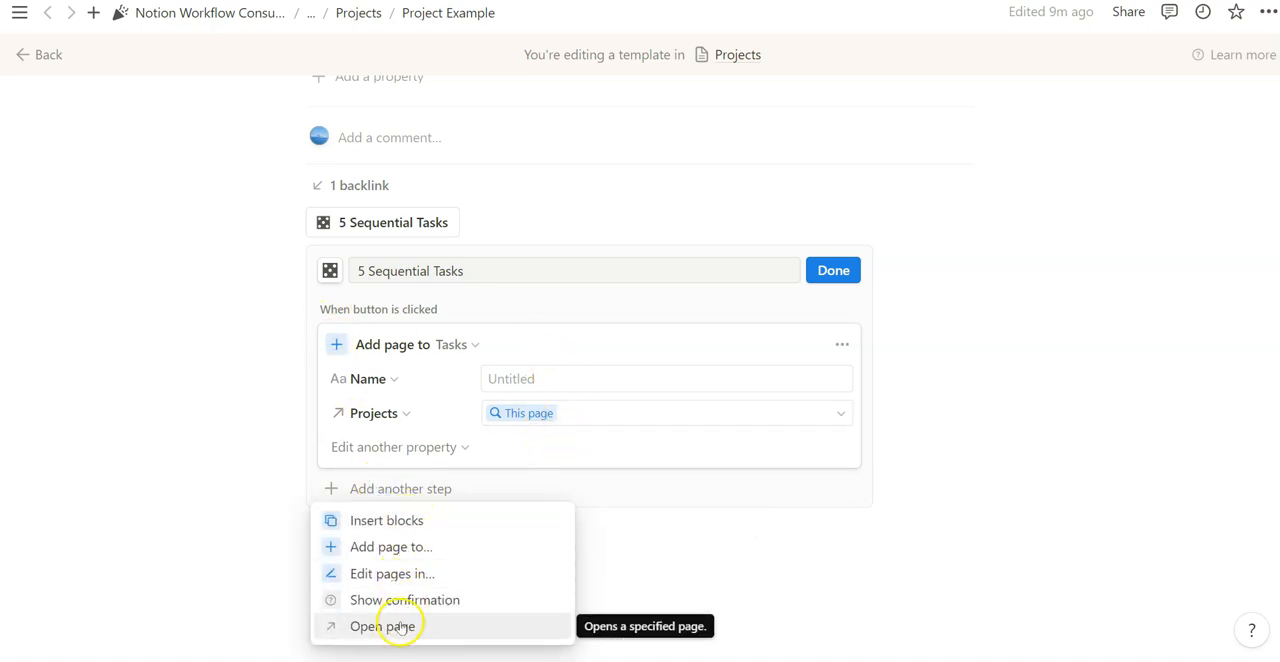
click(838, 347)
- Duplicate the button's Add page to Tasks step until there are five identical steps
click(840, 346)
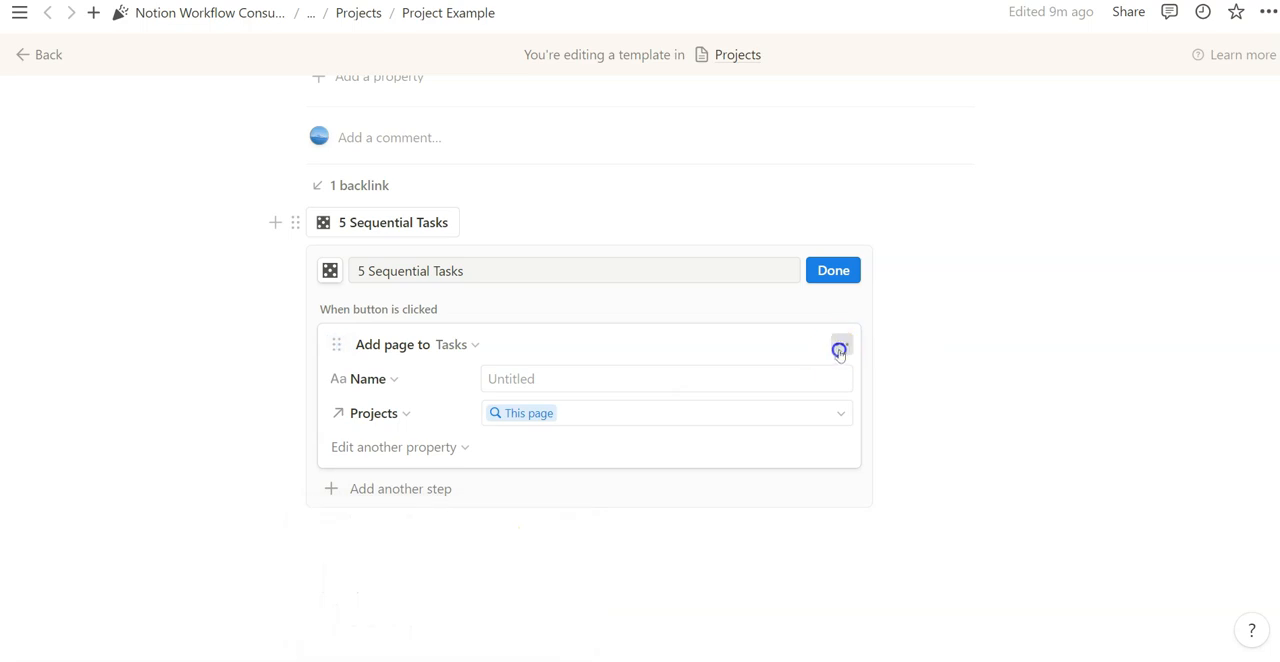
click(840, 447)
click(833, 485)
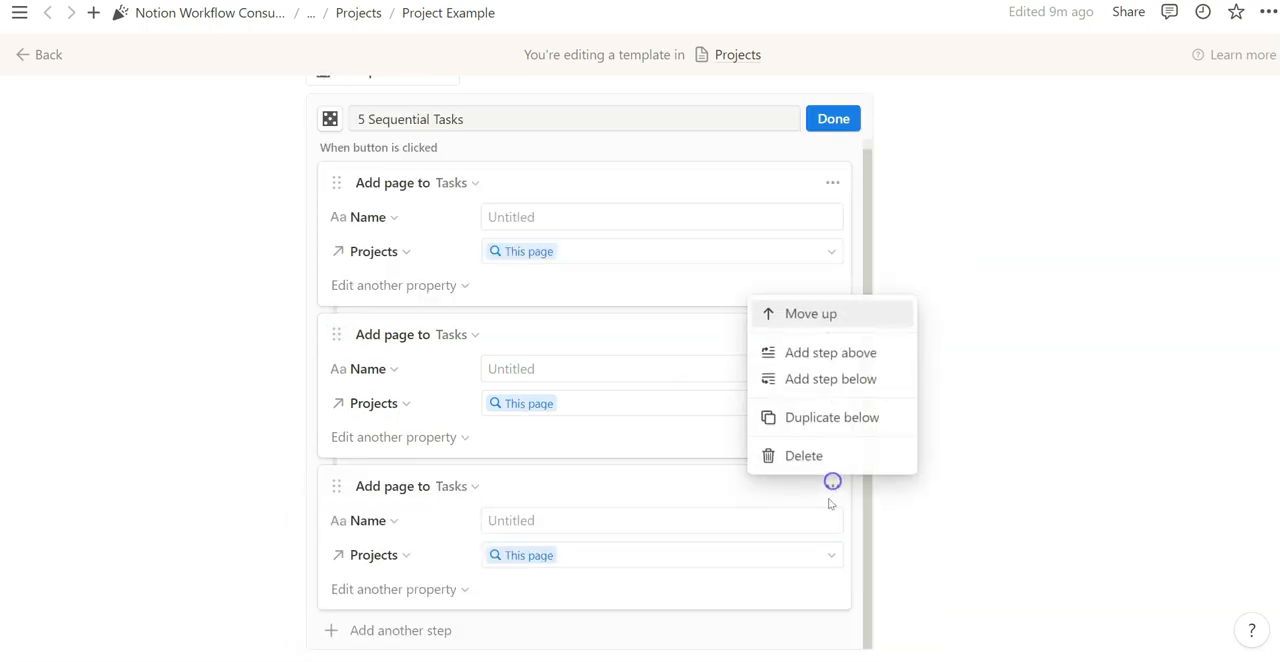
click(820, 415)
click(832, 486)
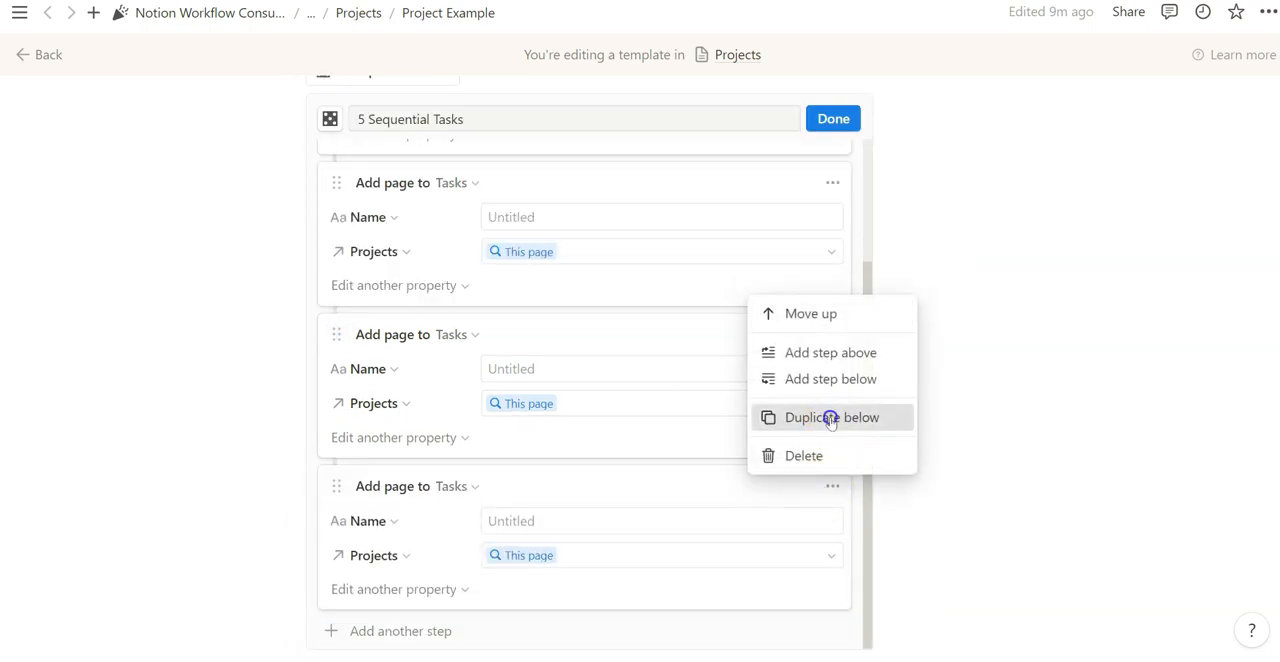
click(829, 417)
scroll(630, 313, down, 1)
scroll(629, 317, down, 3)
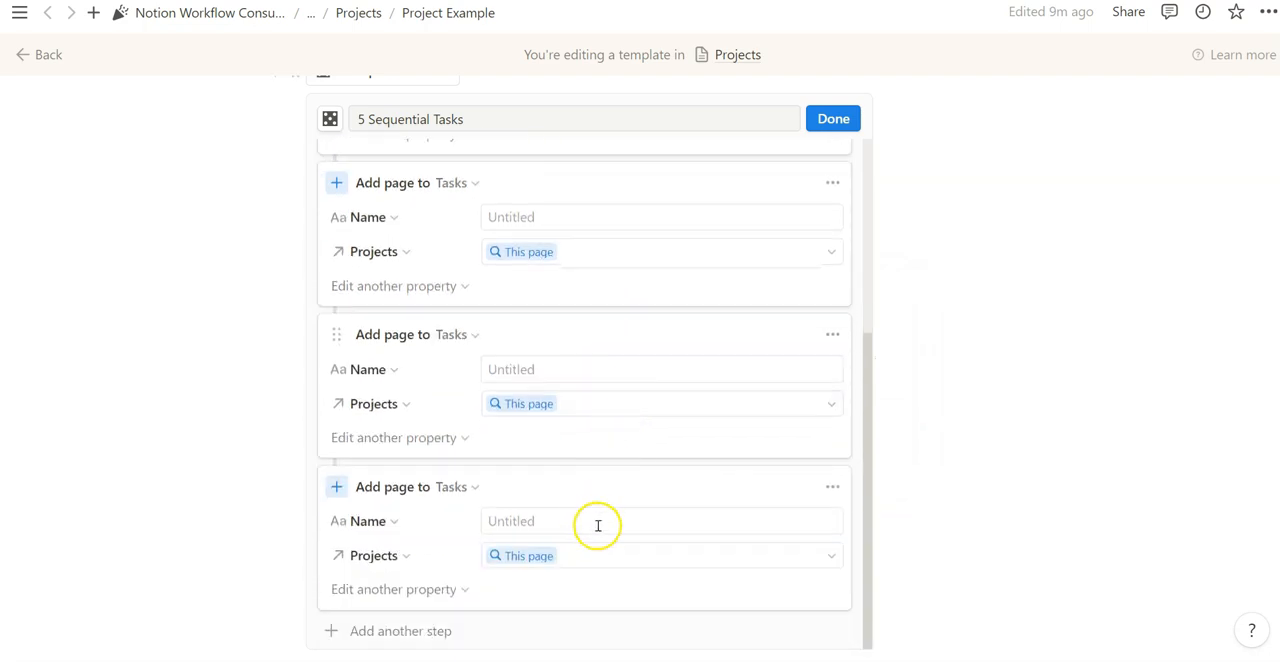
- Add the Blocked by property to the second step and set it to the new page added in Tasks from step 1
scroll(445, 219, up, 4)
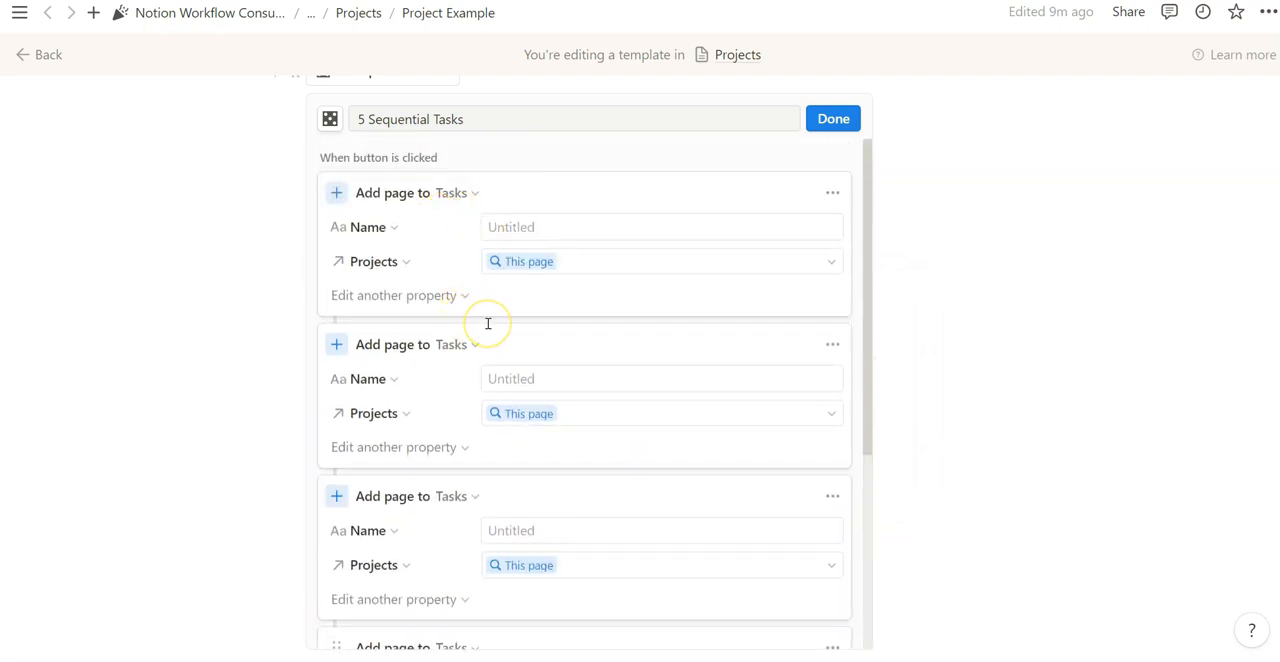
click(436, 461)
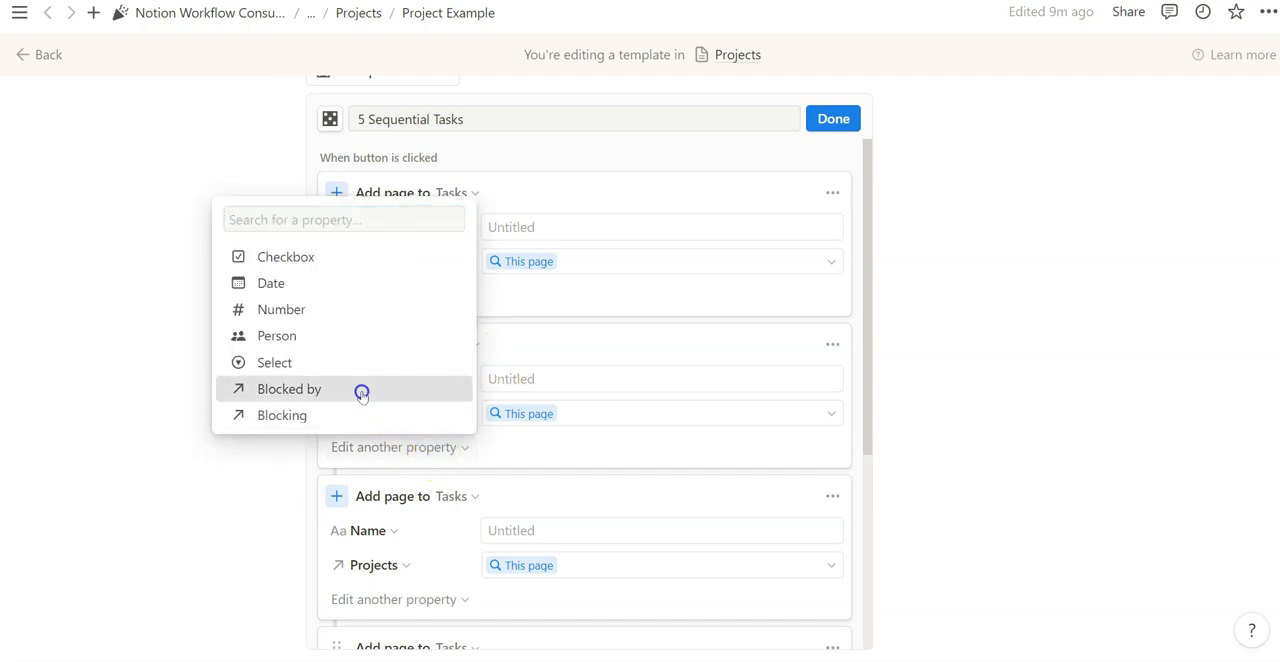
click(360, 390)
click(557, 452)
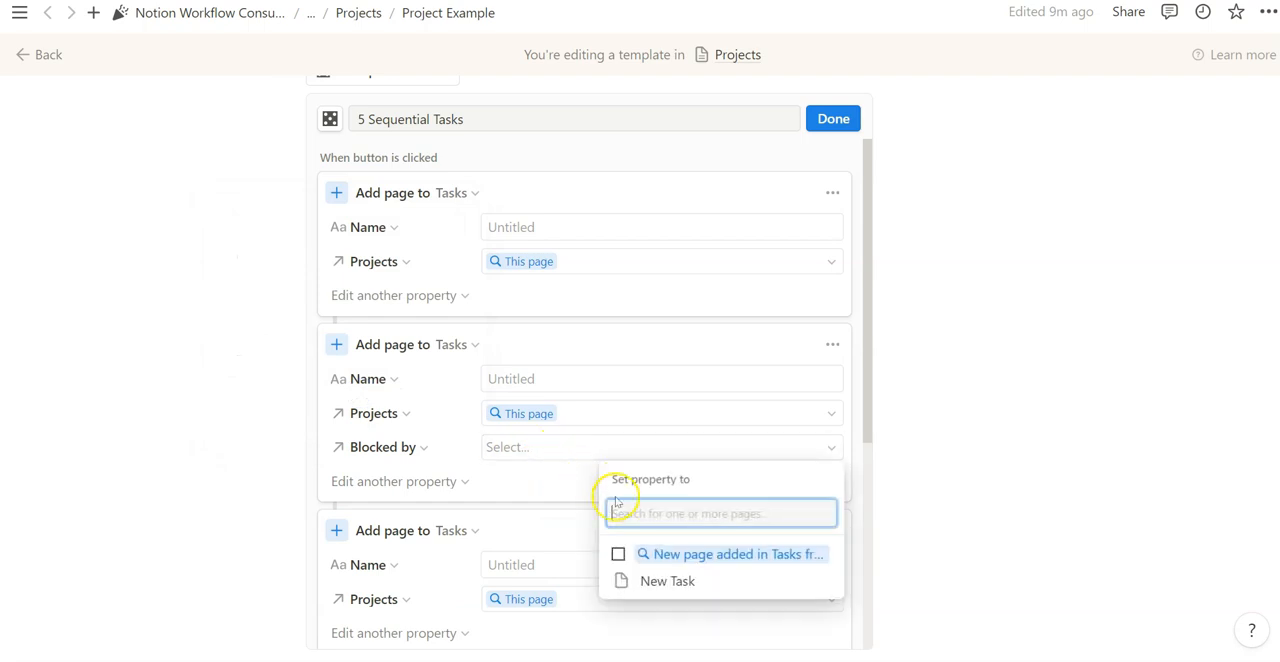
click(618, 554)
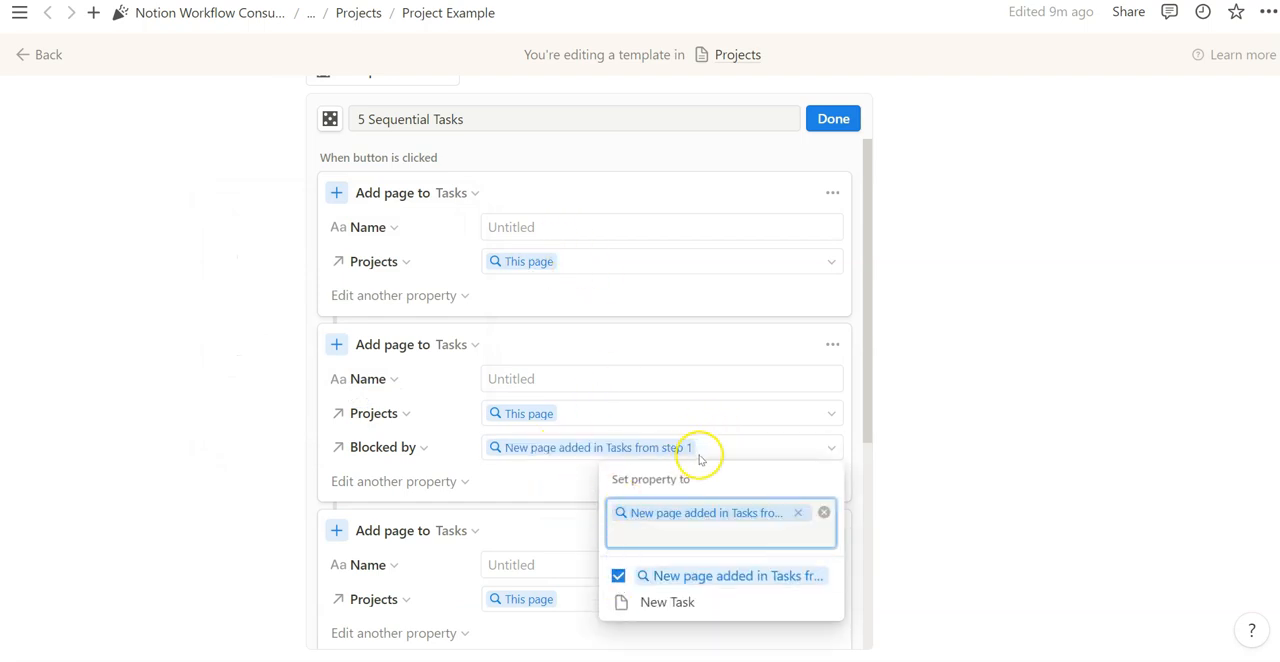
click(726, 394)
- Add Blocked by to the third step and set it to the new page added in Tasks from step 2
scroll(701, 365, down, 2)
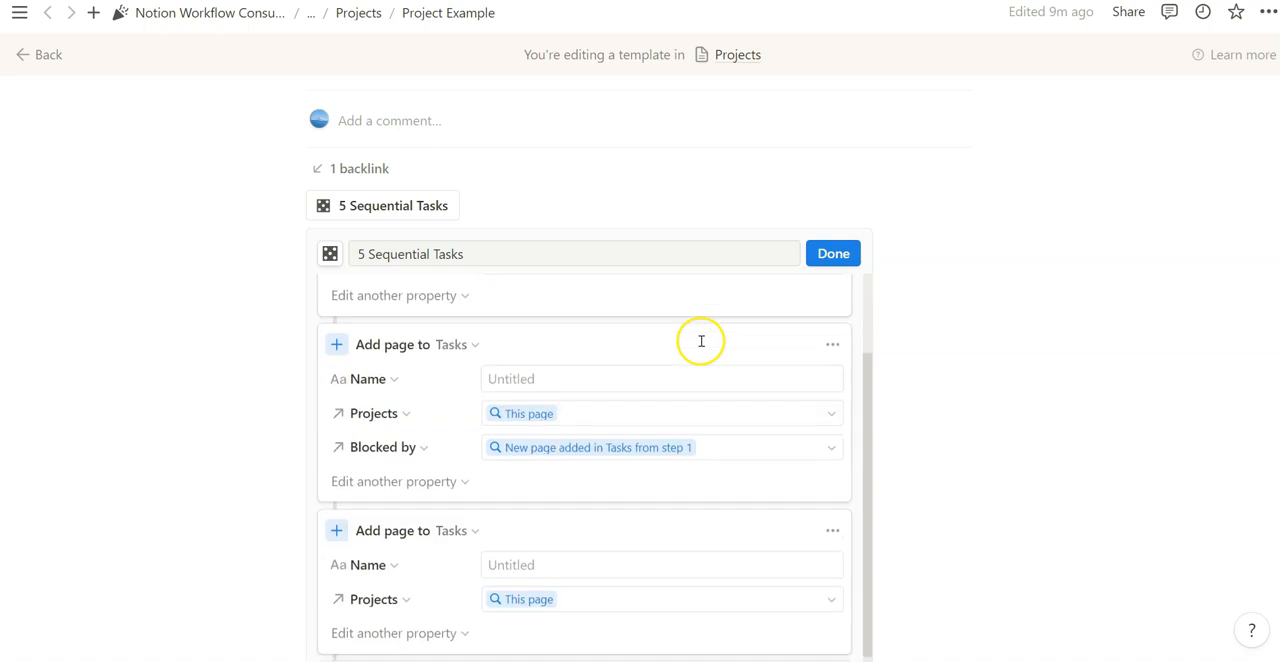
scroll(700, 340, up, 1)
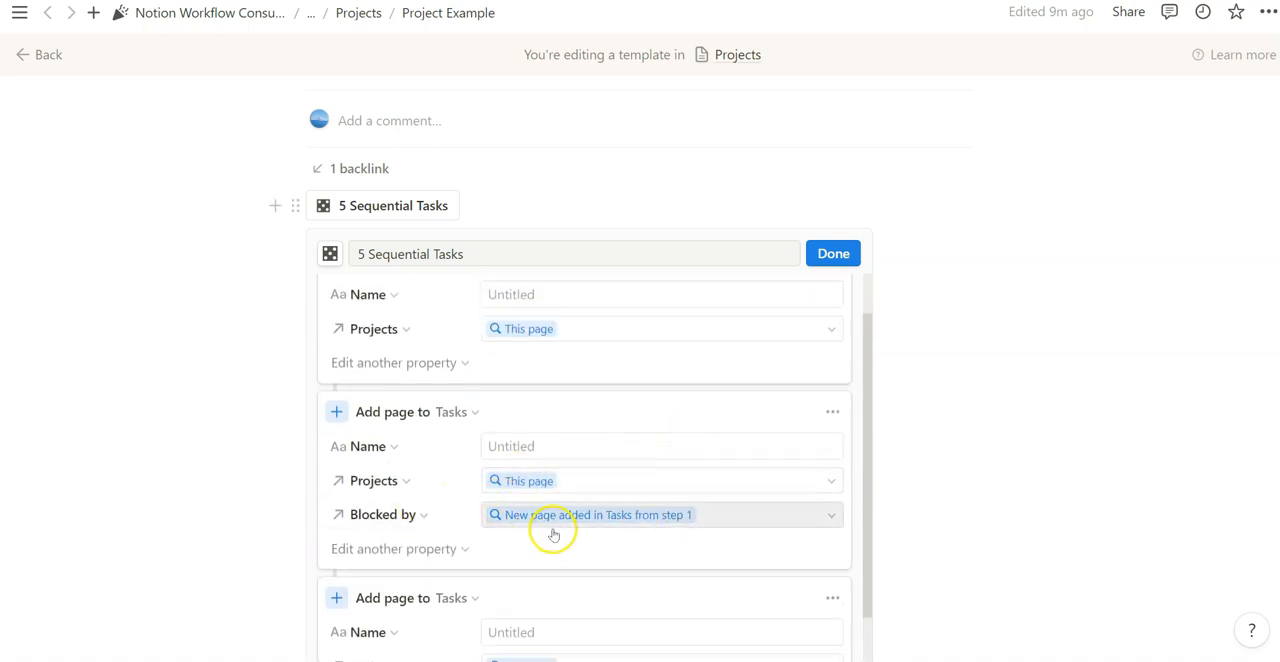
scroll(550, 532, up, 1)
scroll(499, 393, down, 4)
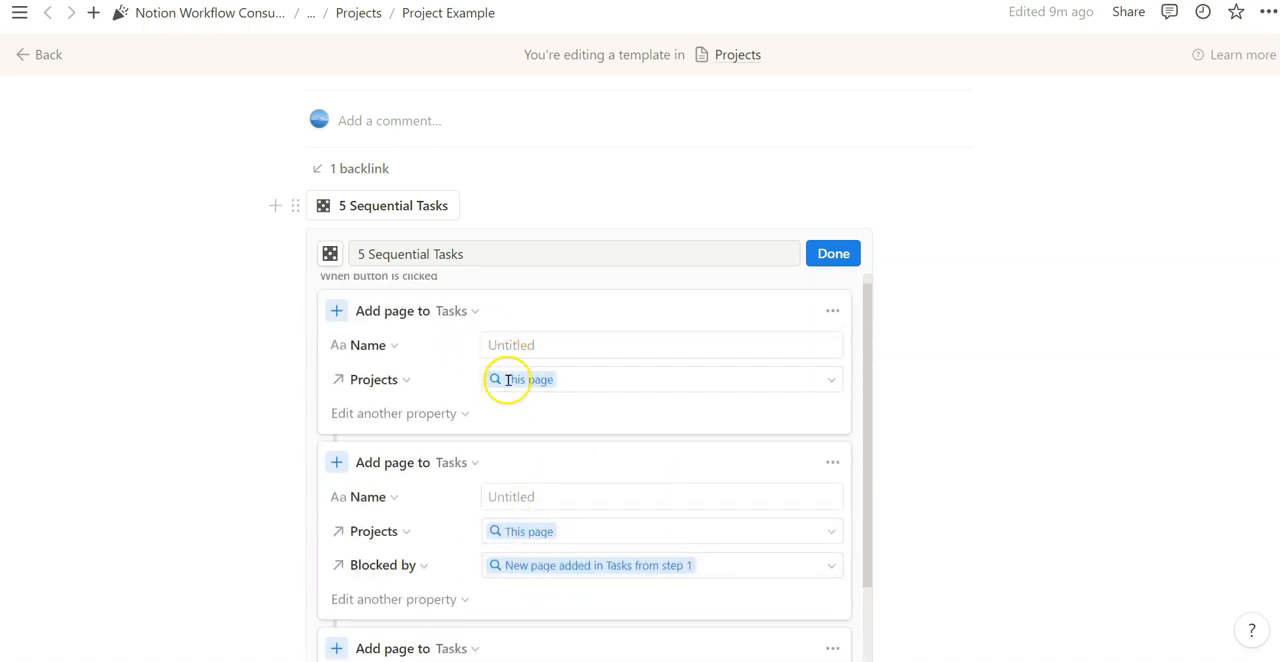
click(428, 492)
click(551, 500)
click(686, 542)
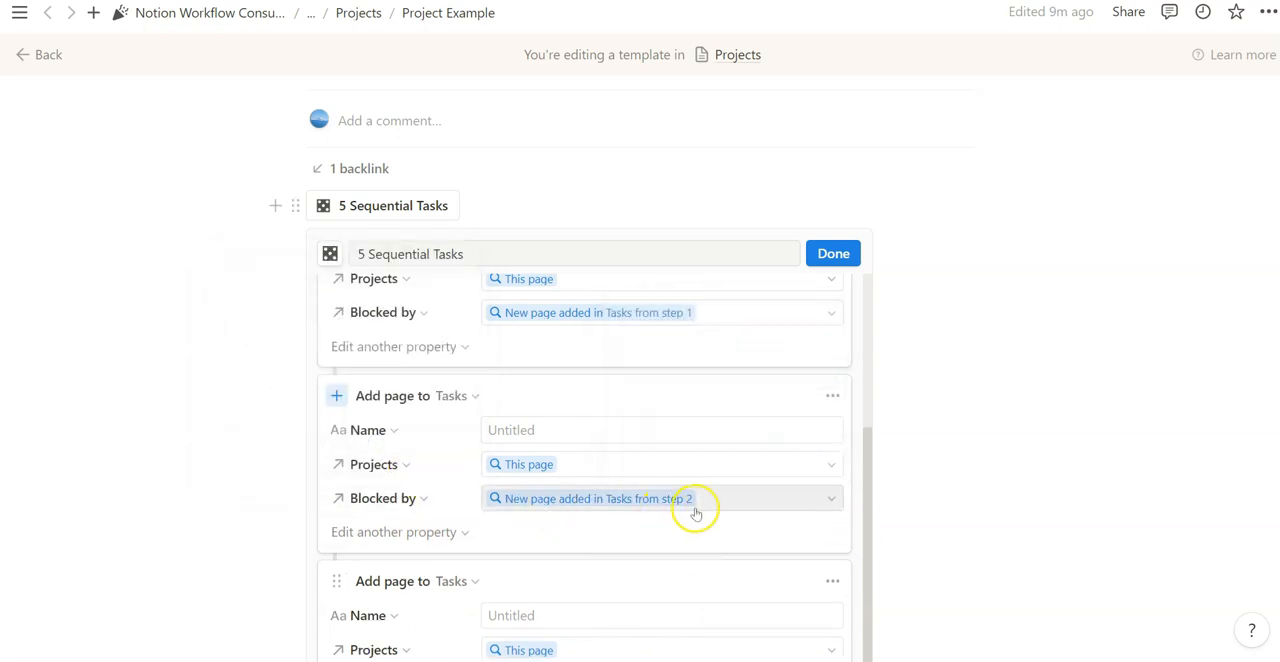
- Set Blocked by to the new page from step 3 in the fourth step and from step 4 in the fifth
scroll(600, 480, down, 2)
click(561, 538)
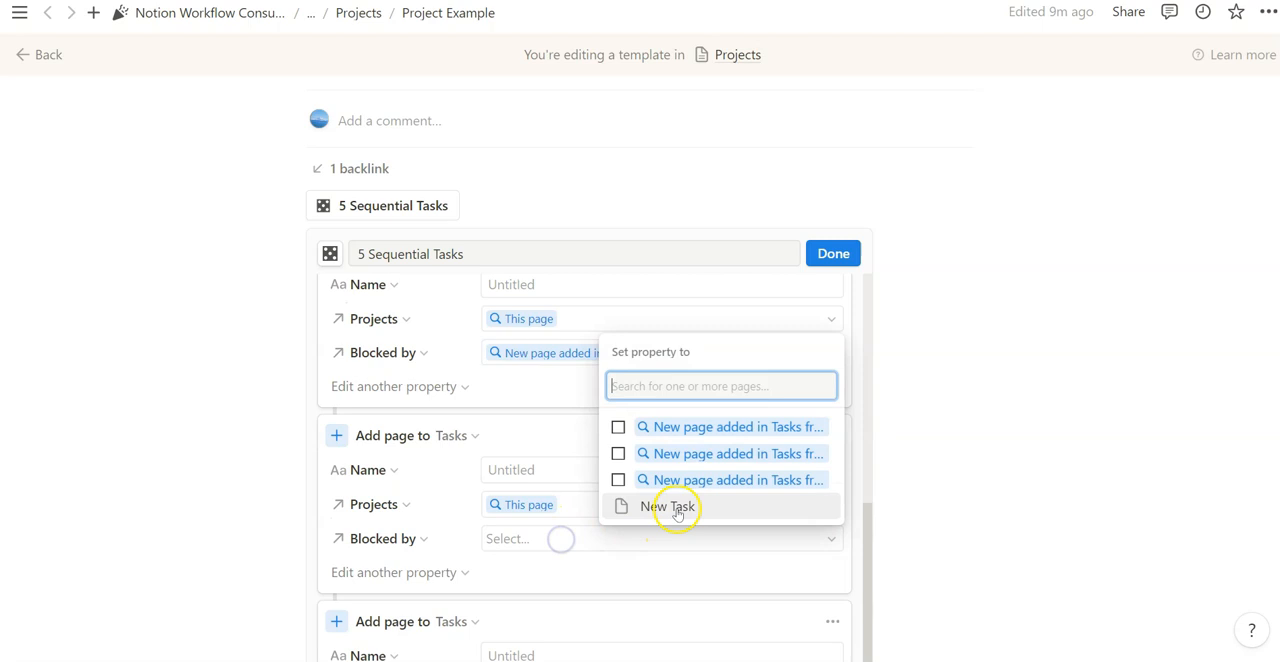
click(686, 480)
key(Escape)
scroll(706, 479, down, 3)
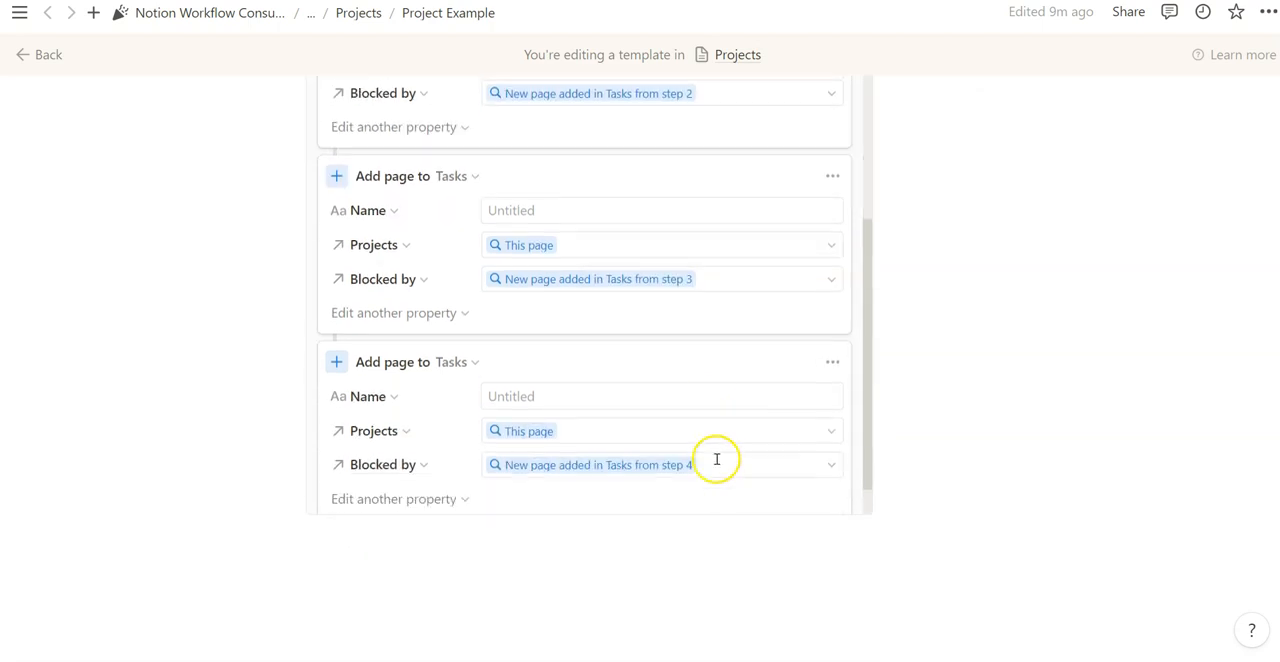
- Name the pages added by the five steps Task1, Task2, Task3, Task4 and Task5 in order
scroll(1023, 360, up, 3)
scroll(715, 441, up, 3)
scroll(715, 441, up, 3)
click(533, 360)
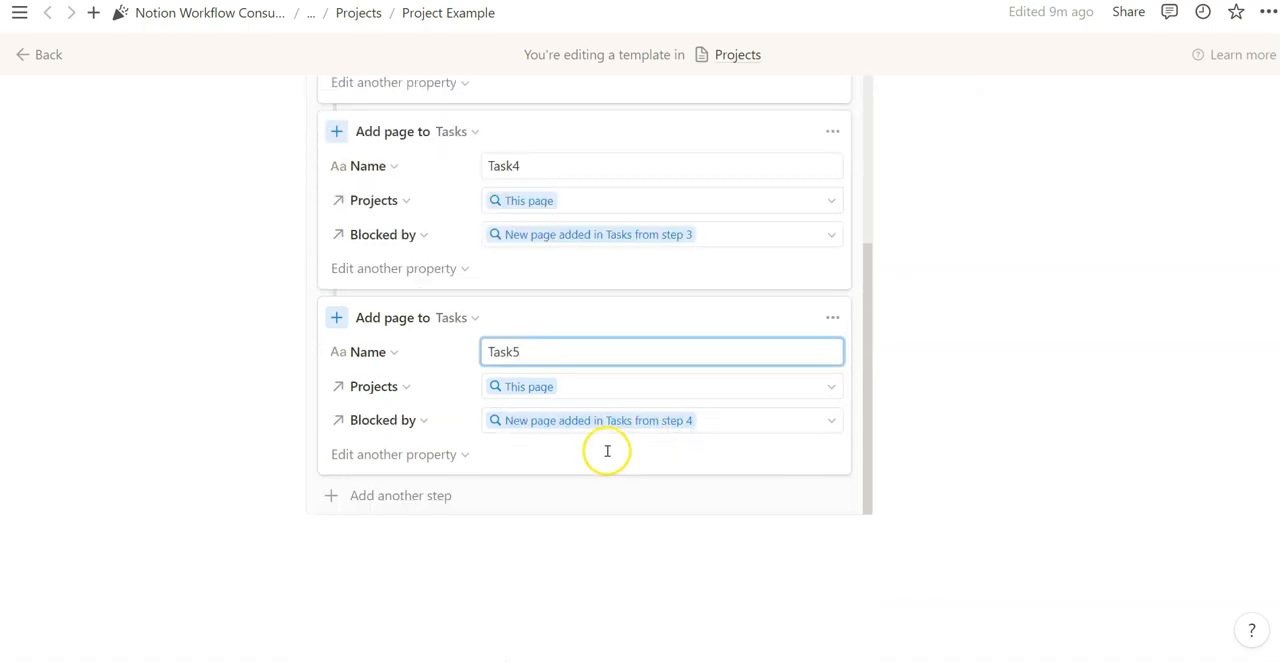
scroll(608, 442, up, 2)
scroll(612, 400, up, 5)
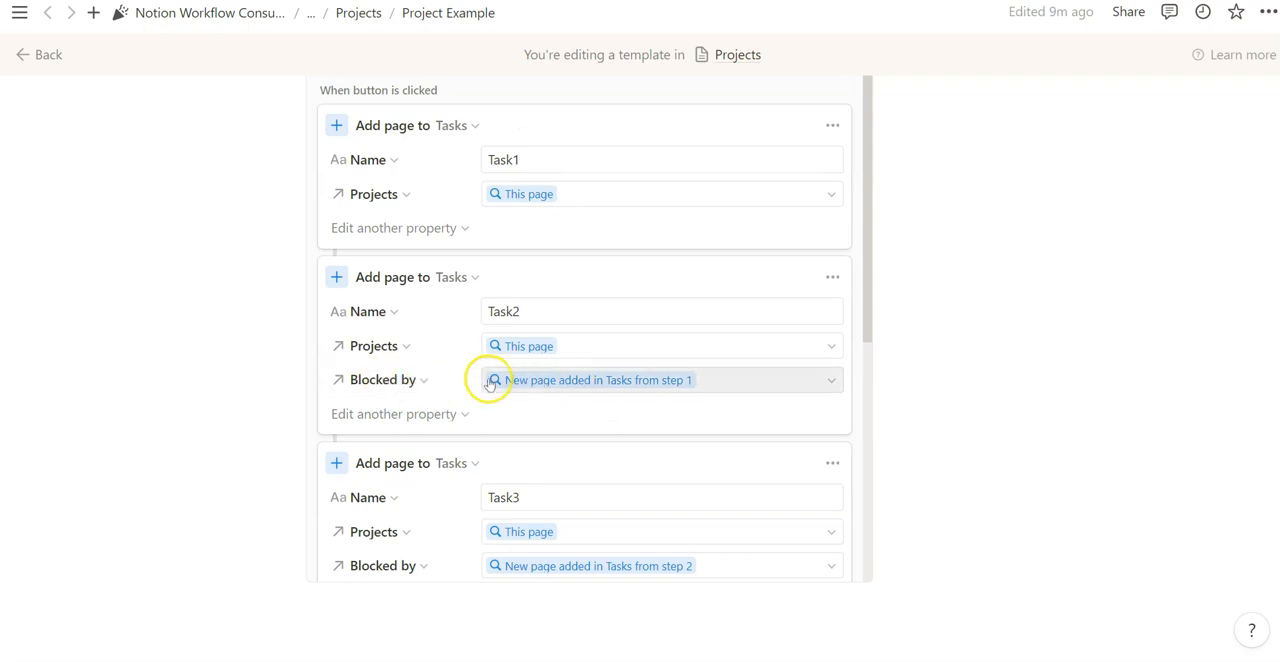
- Review the five button steps, checking each task's name, its Projects link, its Blocked by link and the other properties available
scroll(490, 375, down, 3)
scroll(475, 365, down, 1)
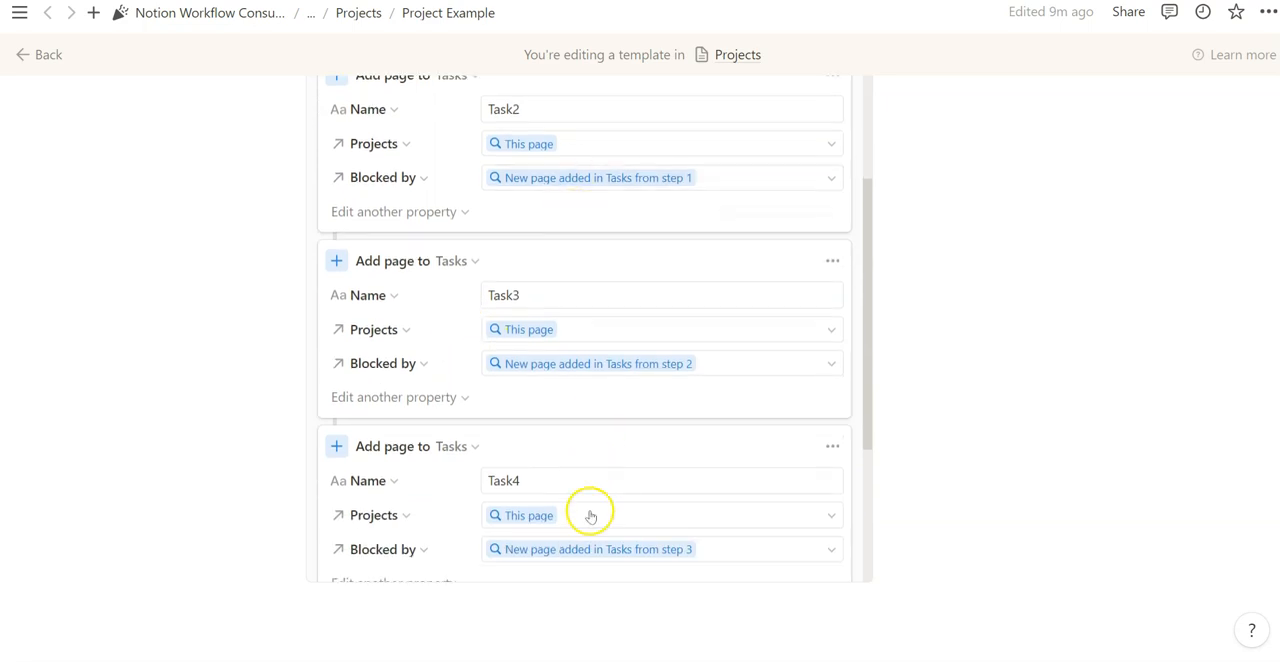
scroll(570, 380, up, 3)
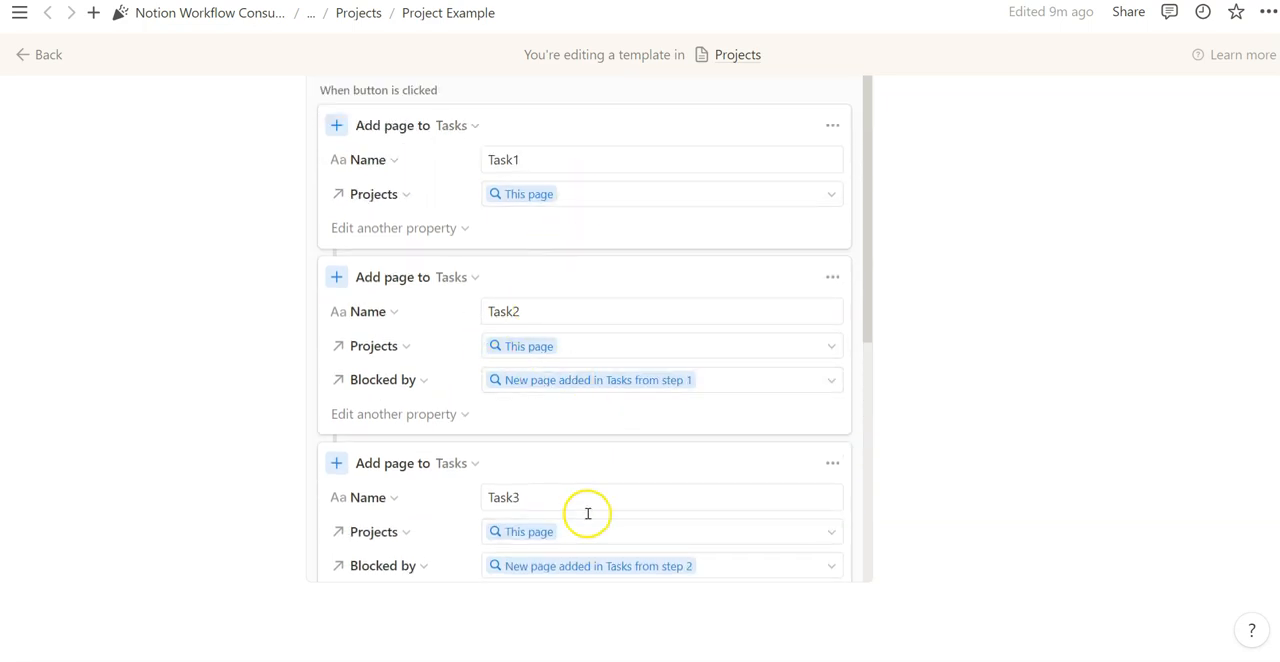
scroll(588, 513, down, 5)
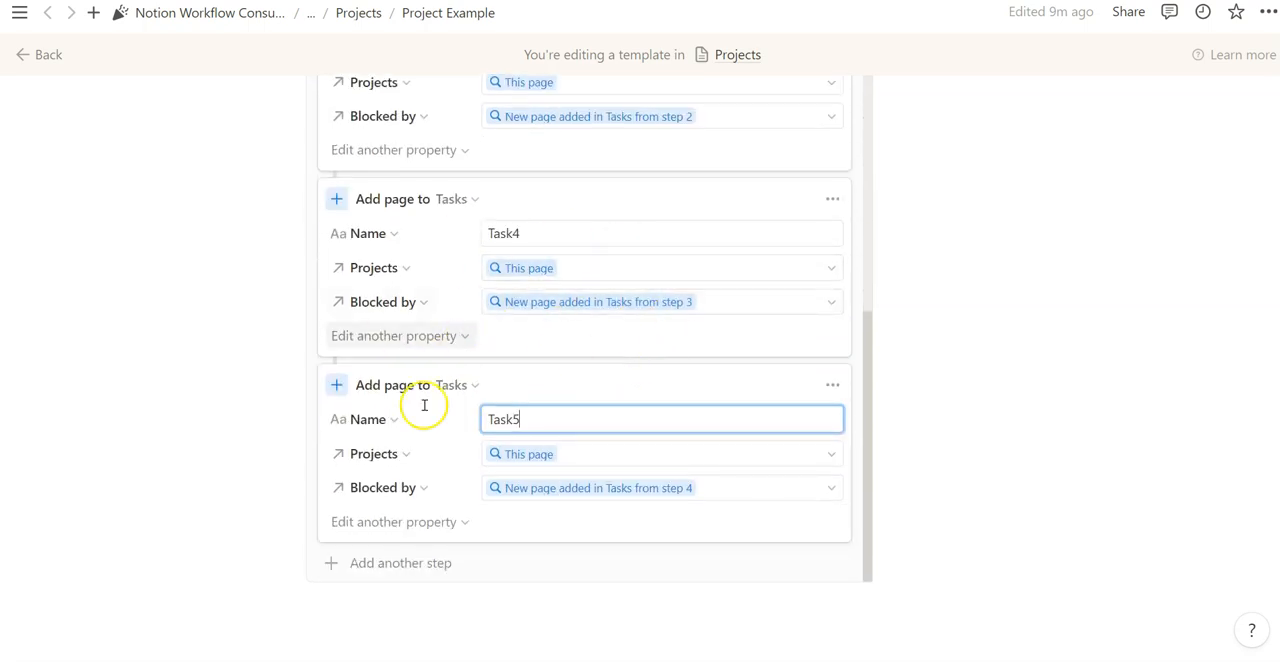
click(392, 521)
click(541, 537)
scroll(543, 534, up, 6)
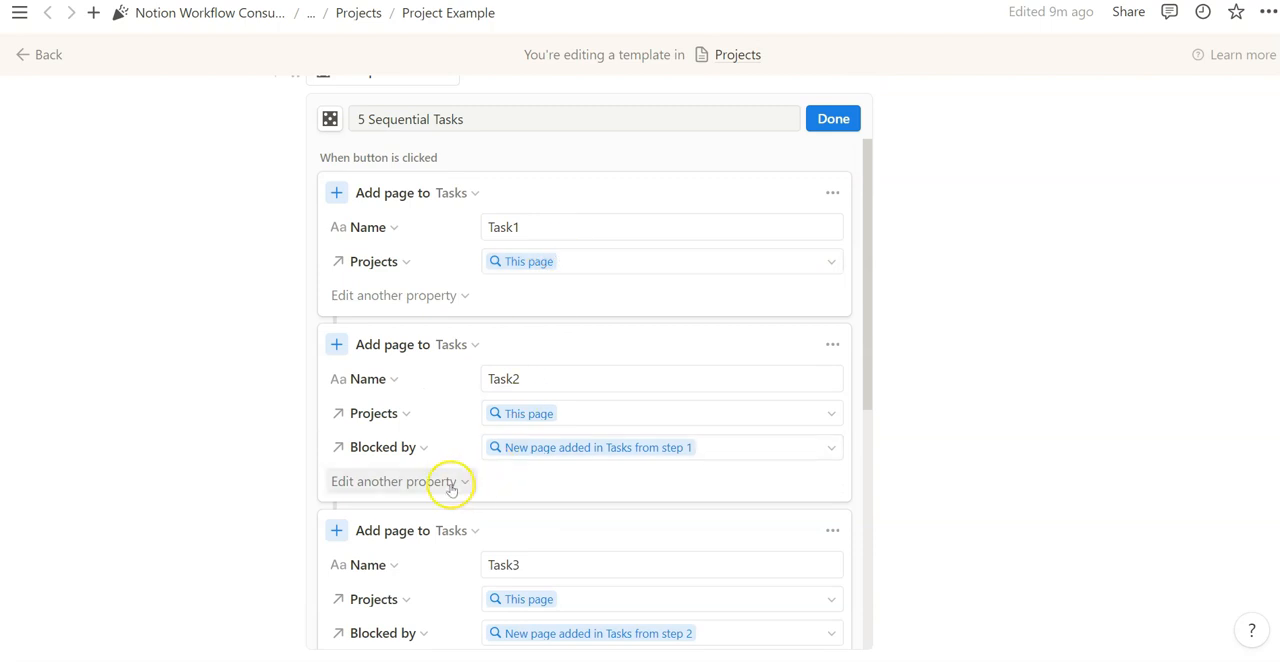
scroll(404, 464, down, 6)
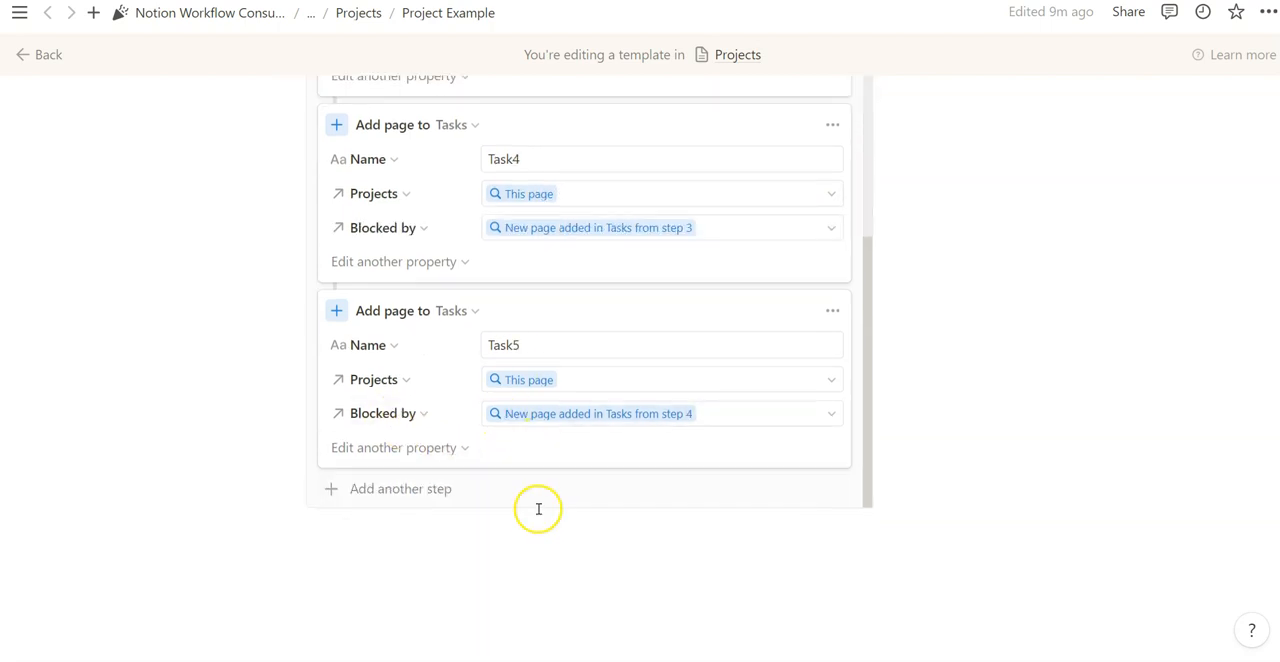
scroll(538, 509, up, 6)
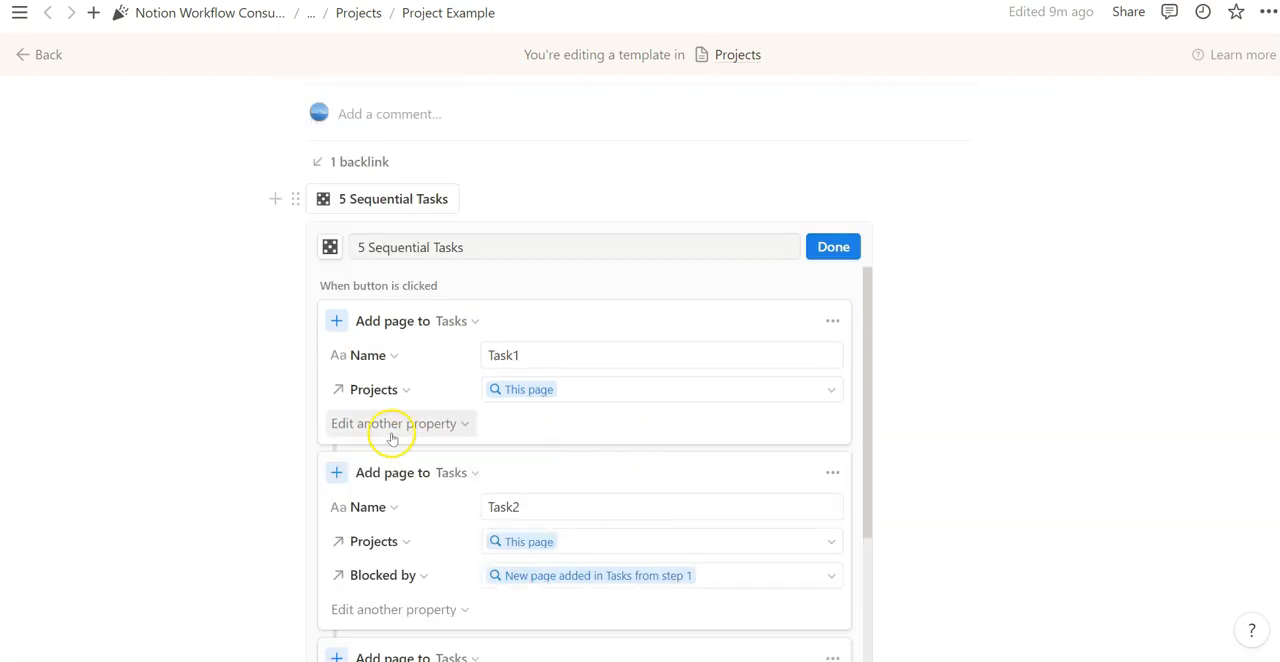
scroll(691, 461, up, 2)
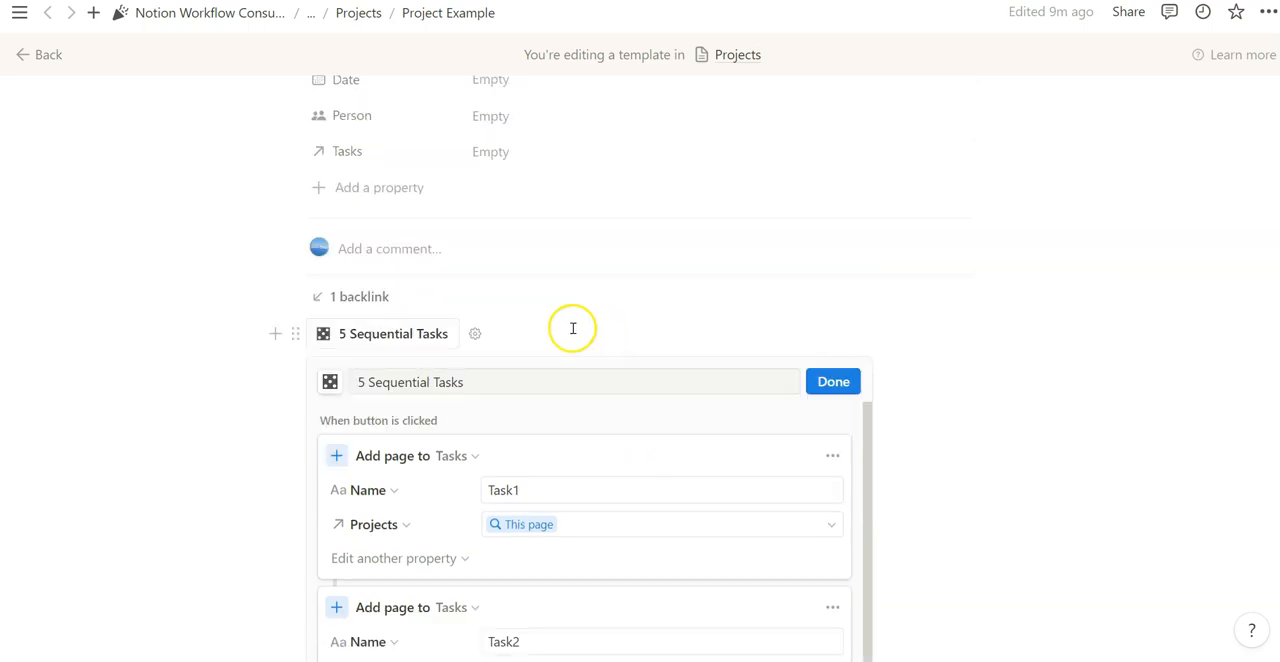
- Finish editing the 5 Sequential Tasks button and return from the Project Example template to the page with both databases
scroll(586, 568, down, 3)
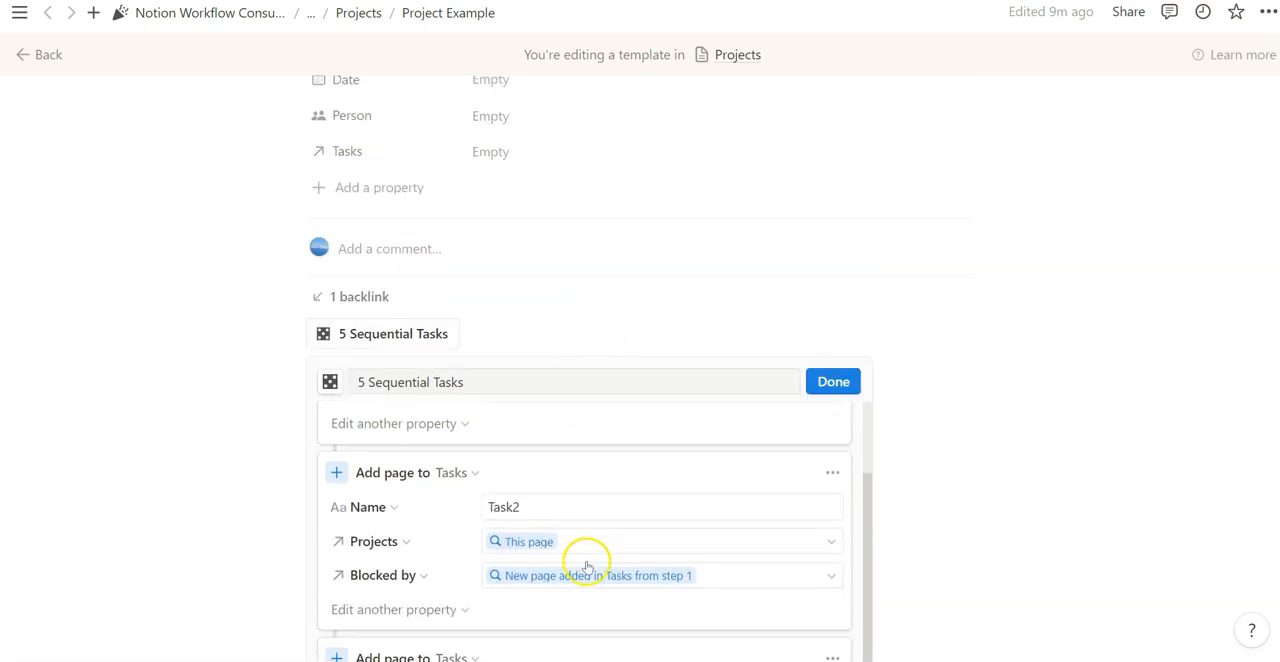
click(834, 383)
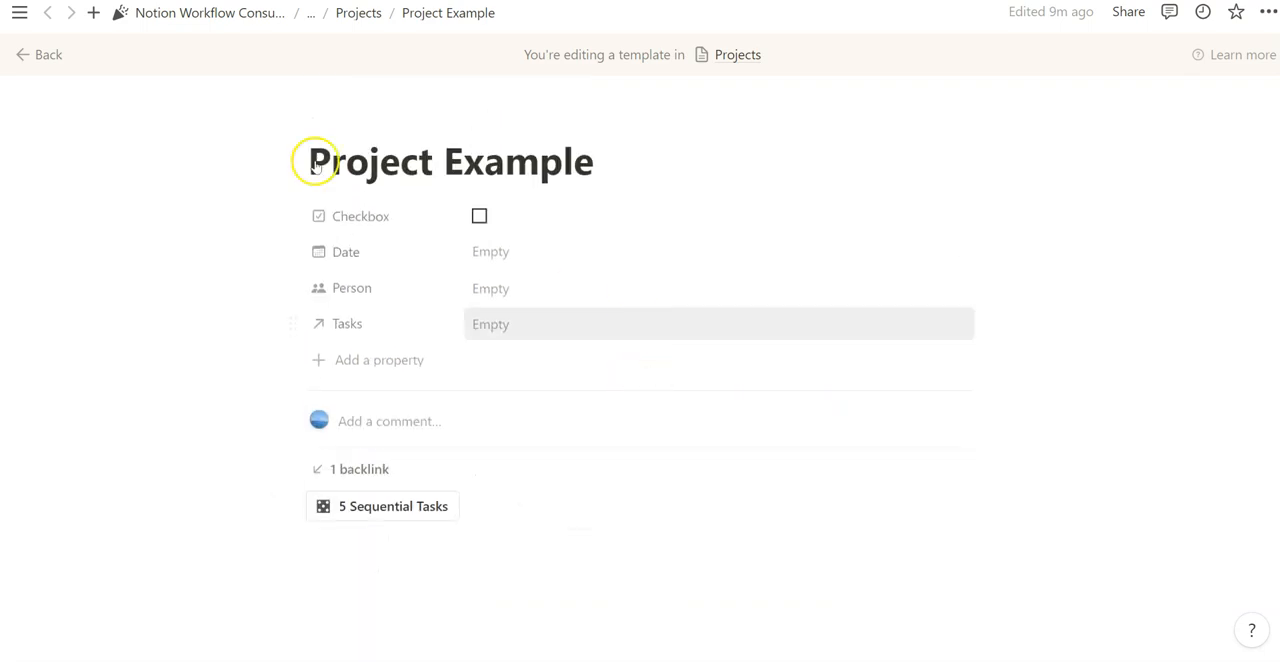
click(38, 54)
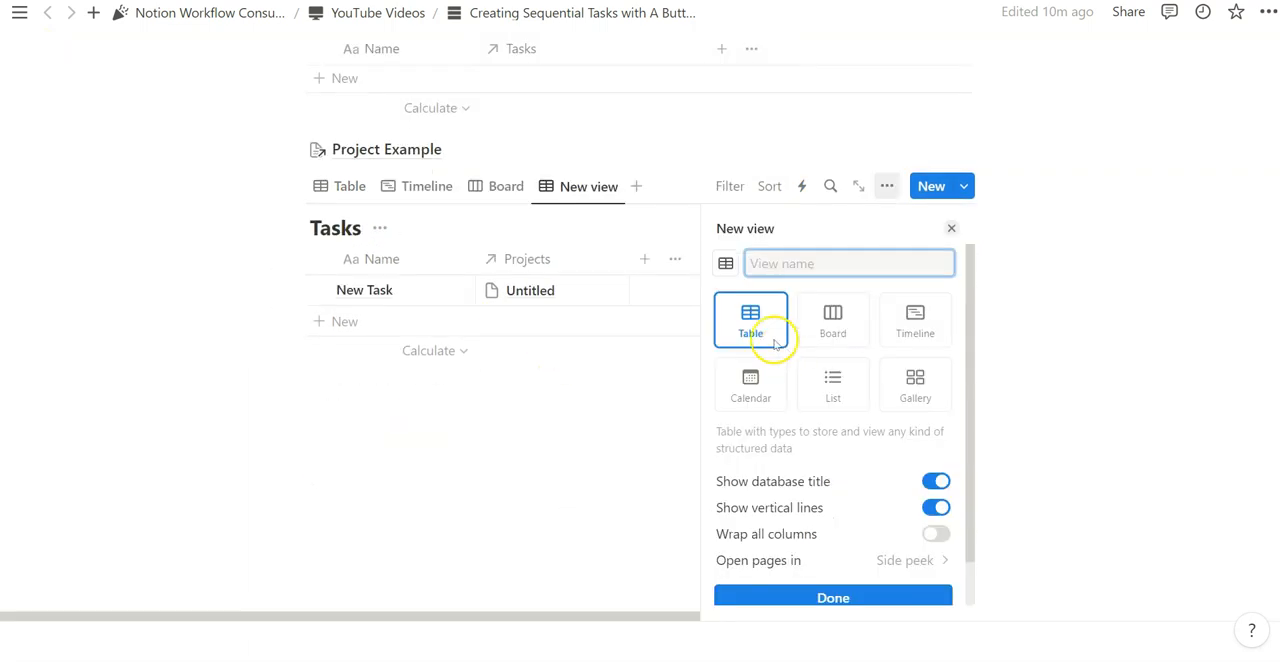
- Add a Tasks table view named Group By Project, grouped by Projects and placed first, showing the Blocked by and Blocking properties
click(837, 606)
click(871, 421)
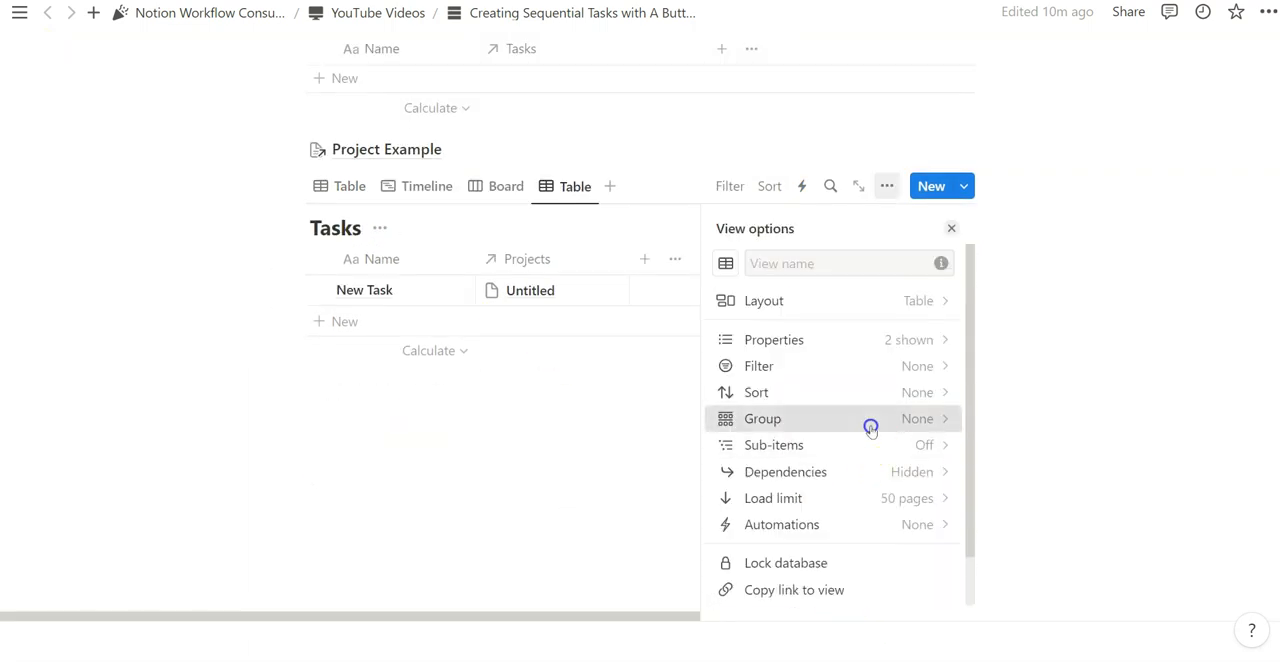
click(820, 516)
drag(575, 186, 316, 168)
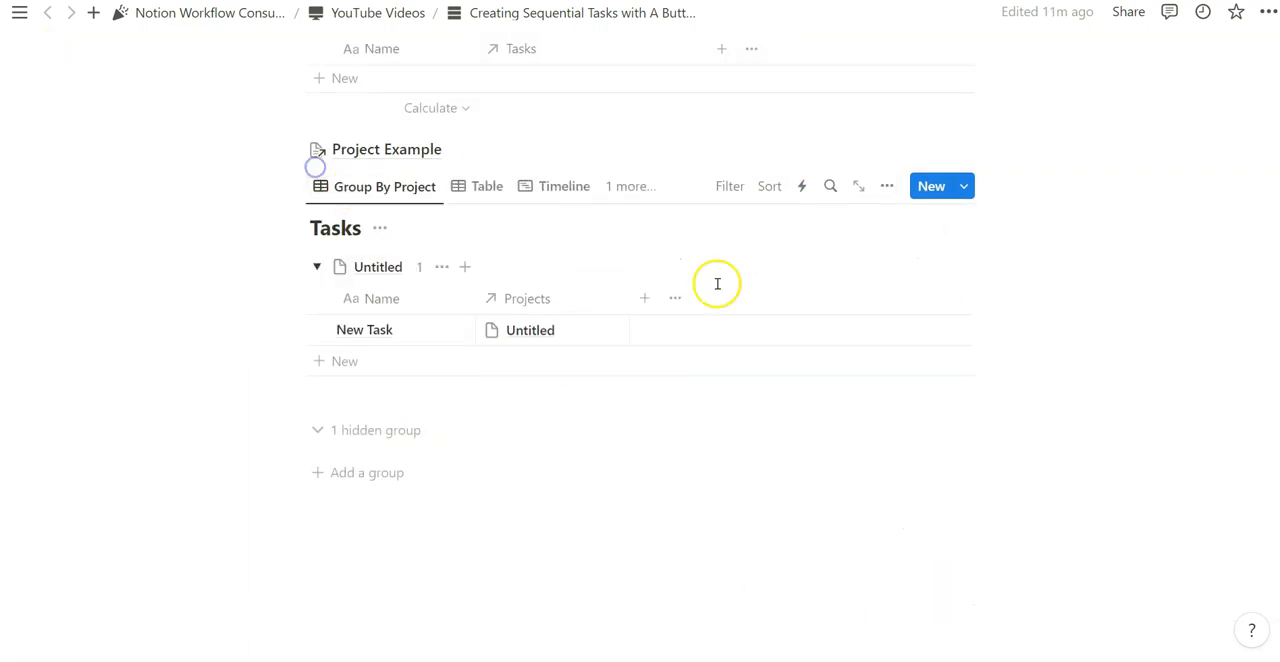
scroll(440, 300, up, 3)
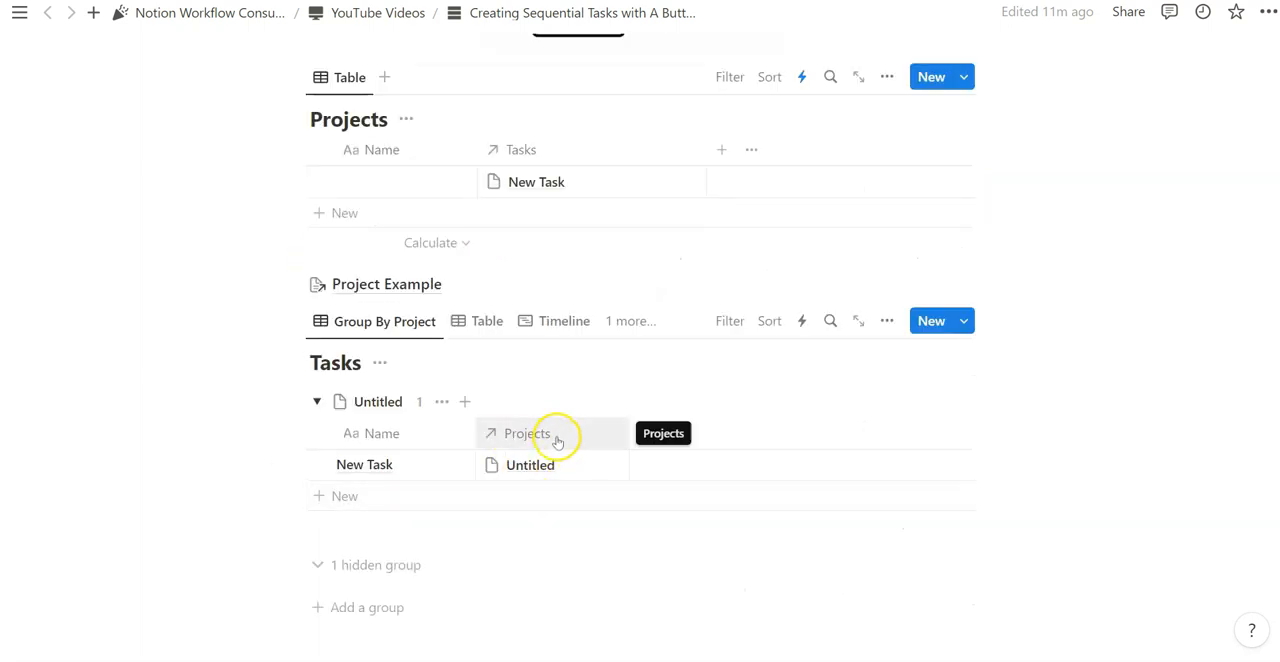
click(652, 318)
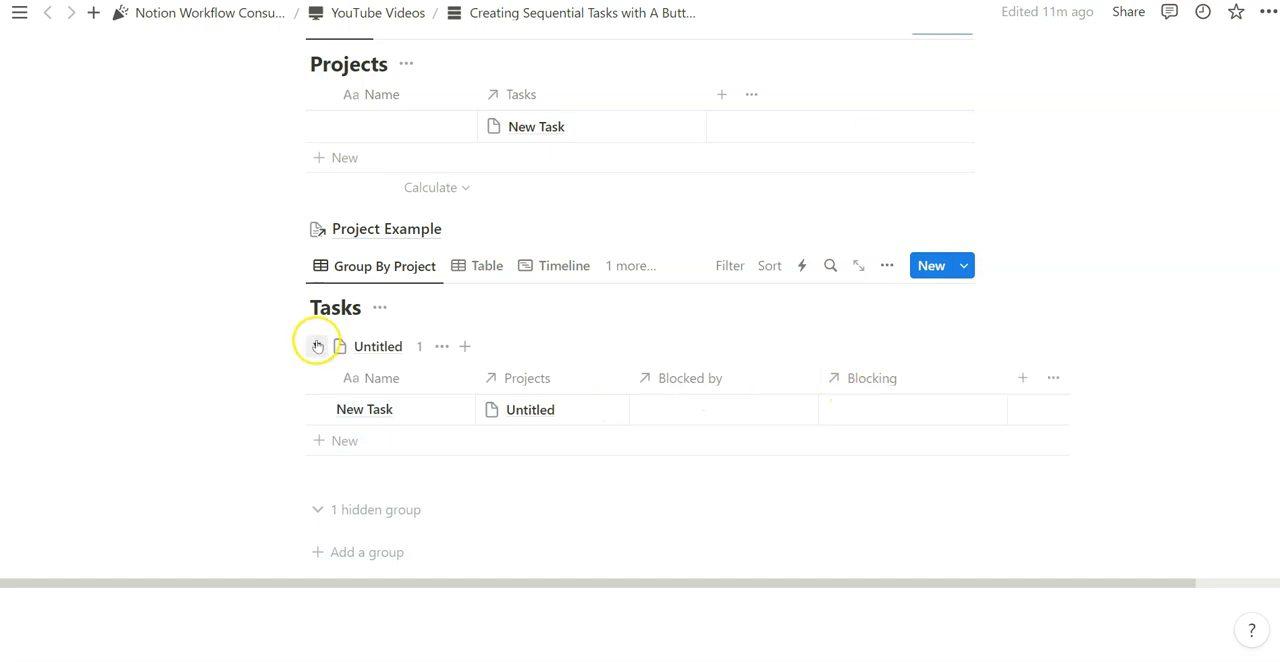
- In the New Task page, move Select above Projects and add a Number property named Task Order with a list icon
click(439, 410)
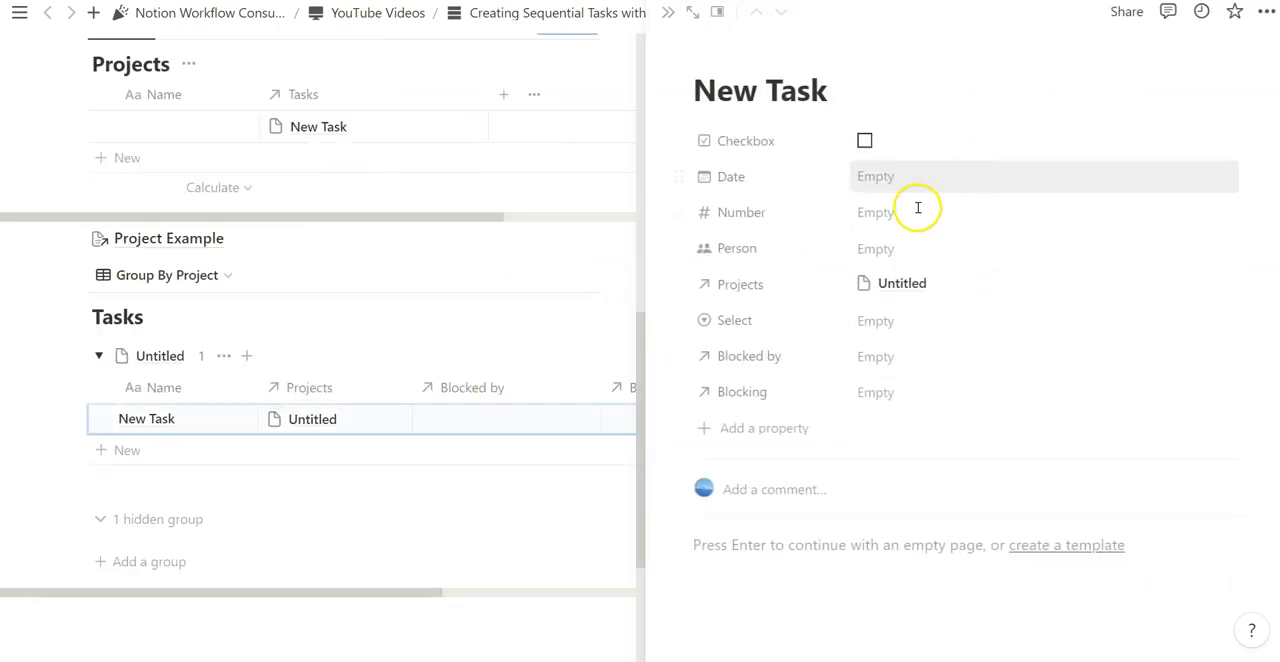
drag(679, 320, 680, 283)
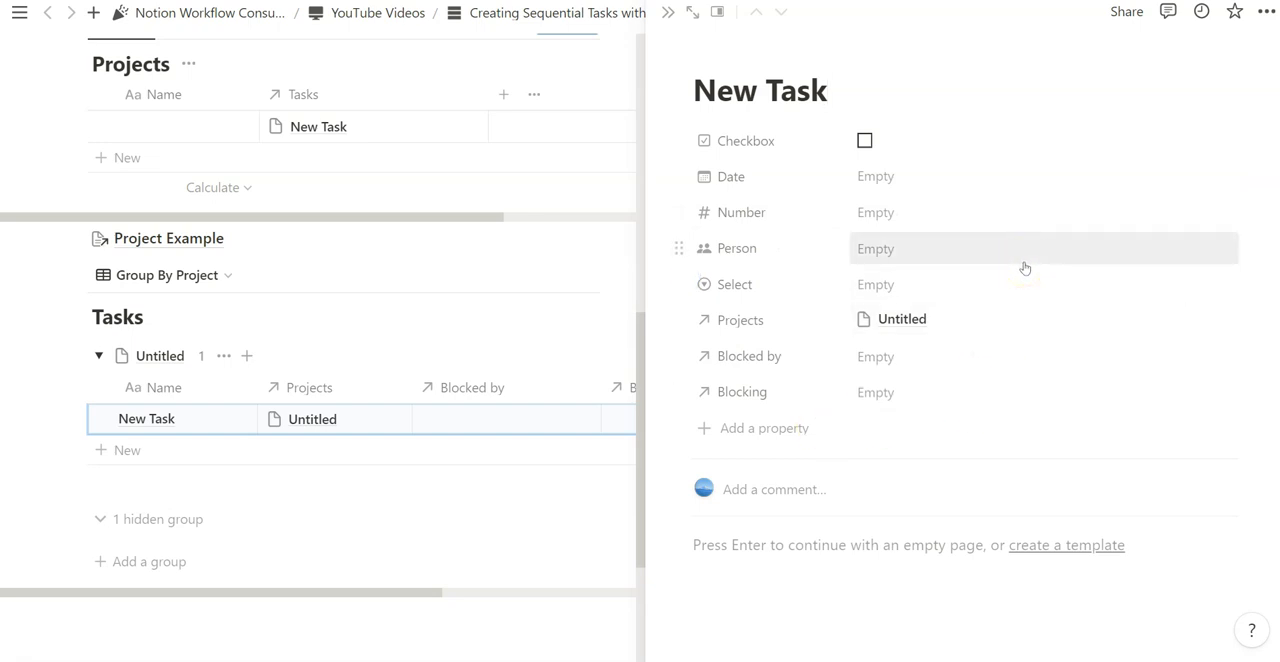
click(748, 430)
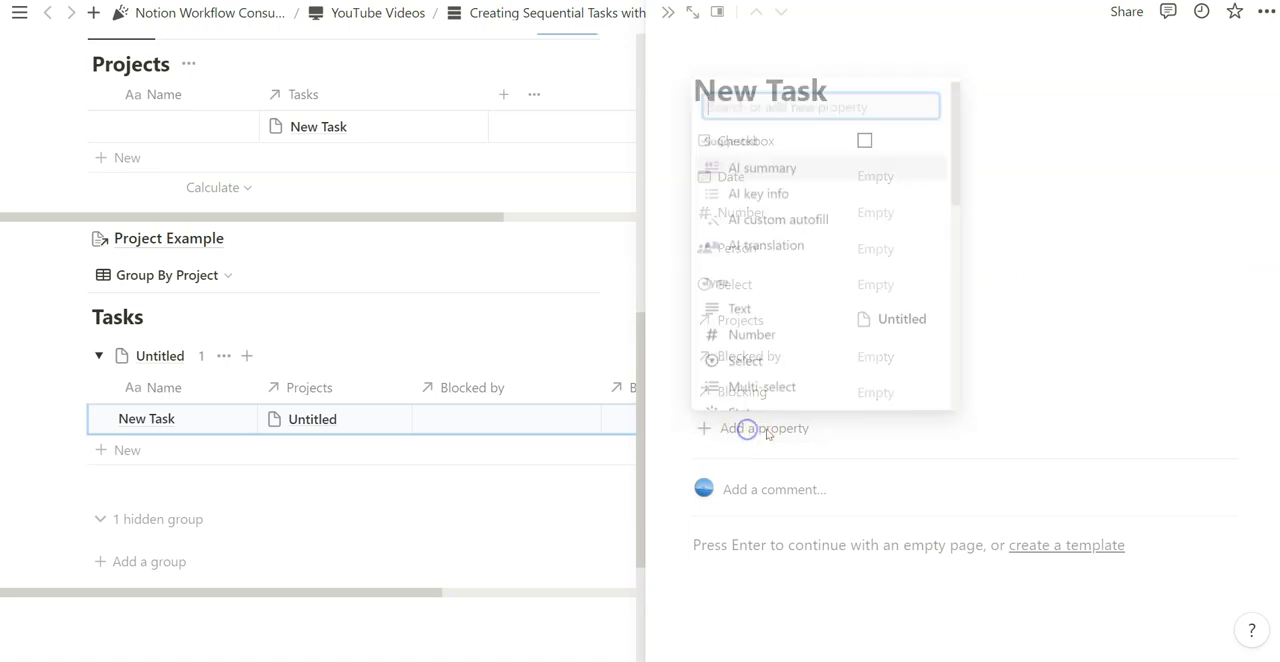
click(800, 335)
click(786, 429)
click(790, 461)
text(TY)
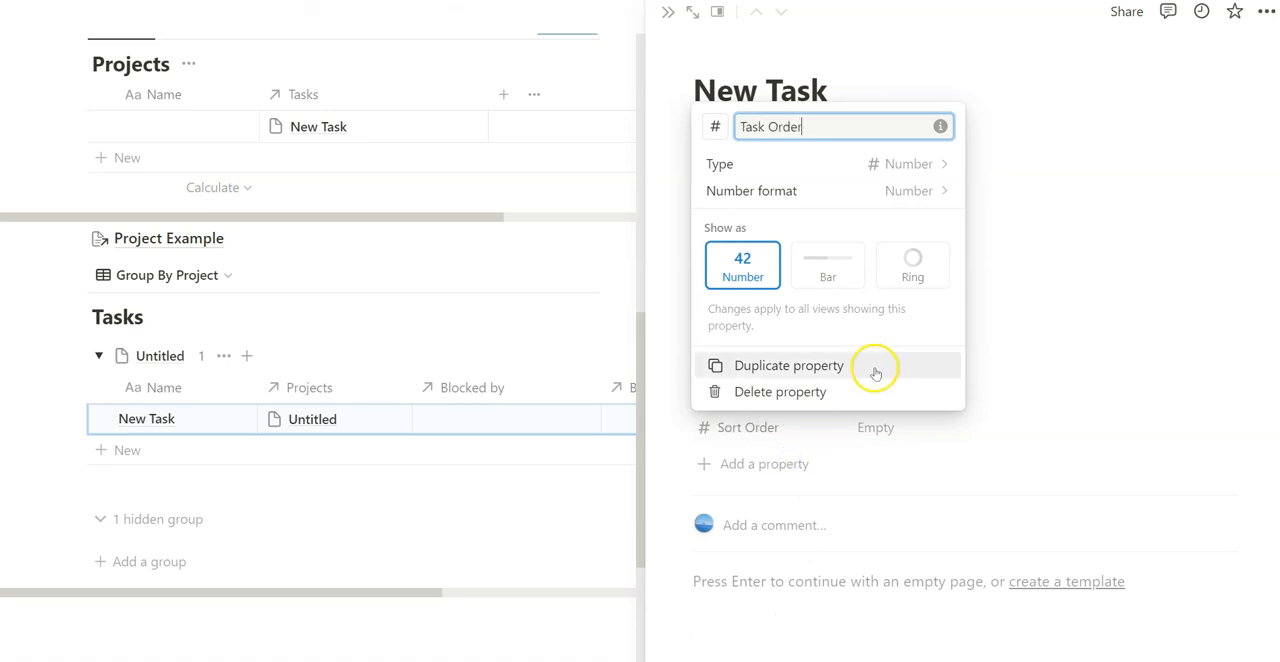
text(sk Order)
click(674, 433)
click(681, 428)
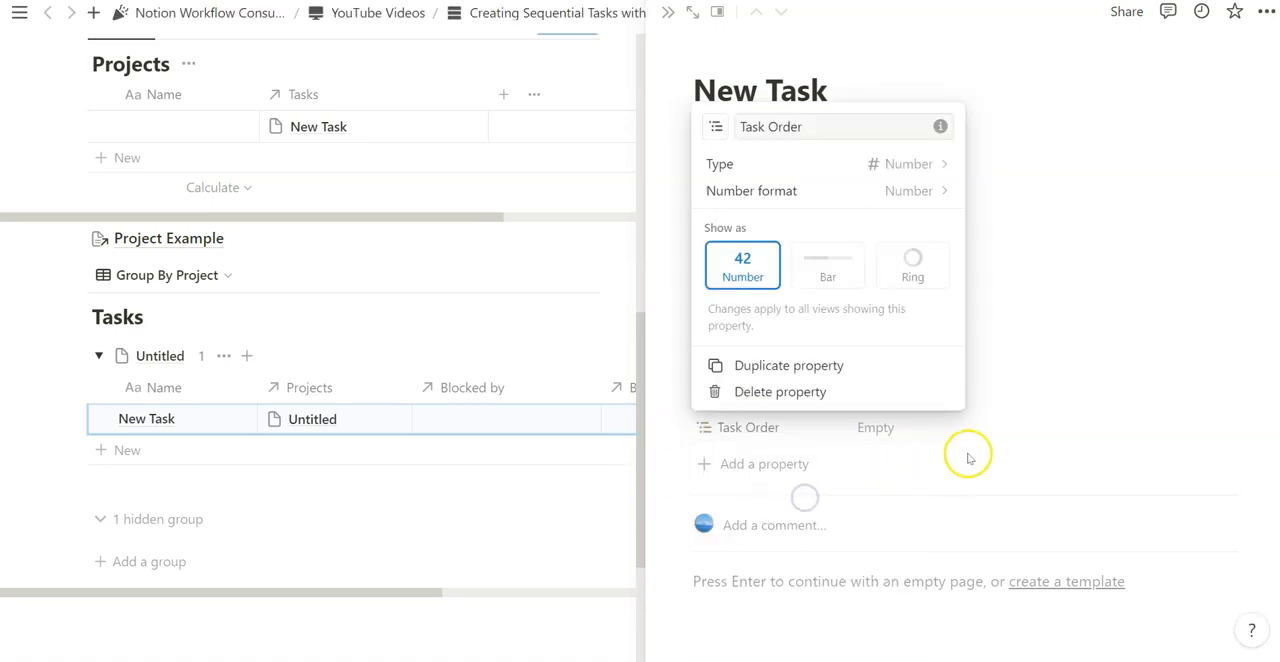
click(1043, 412)
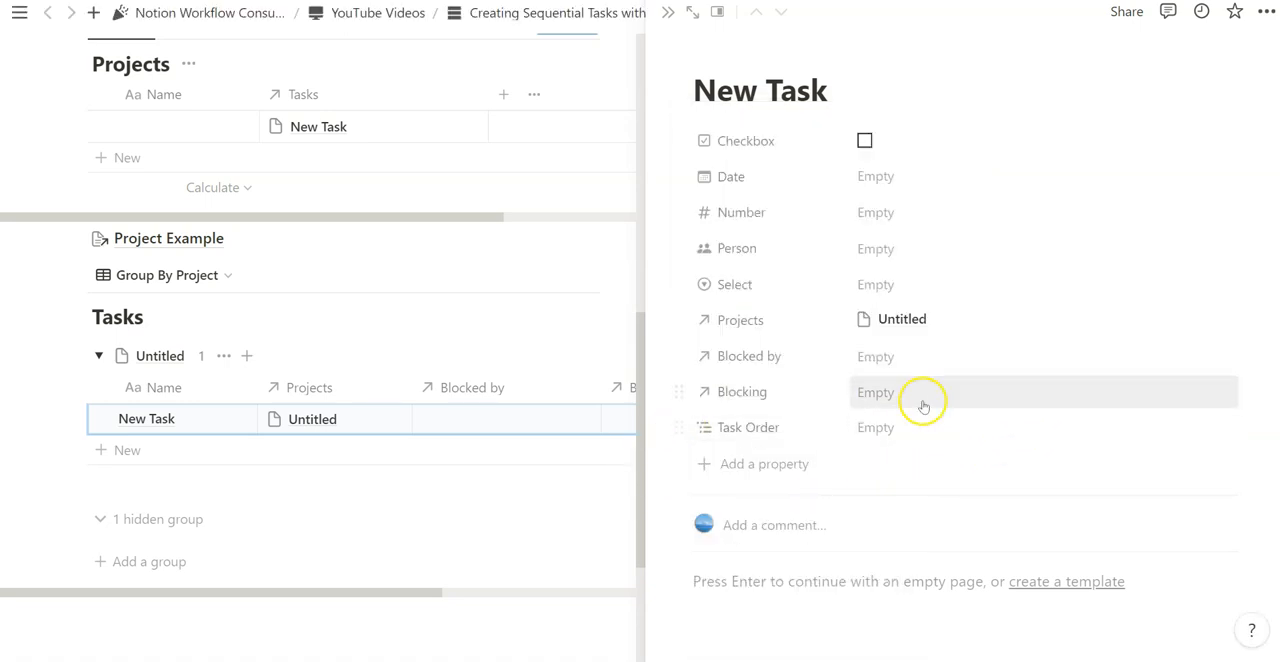
click(879, 440)
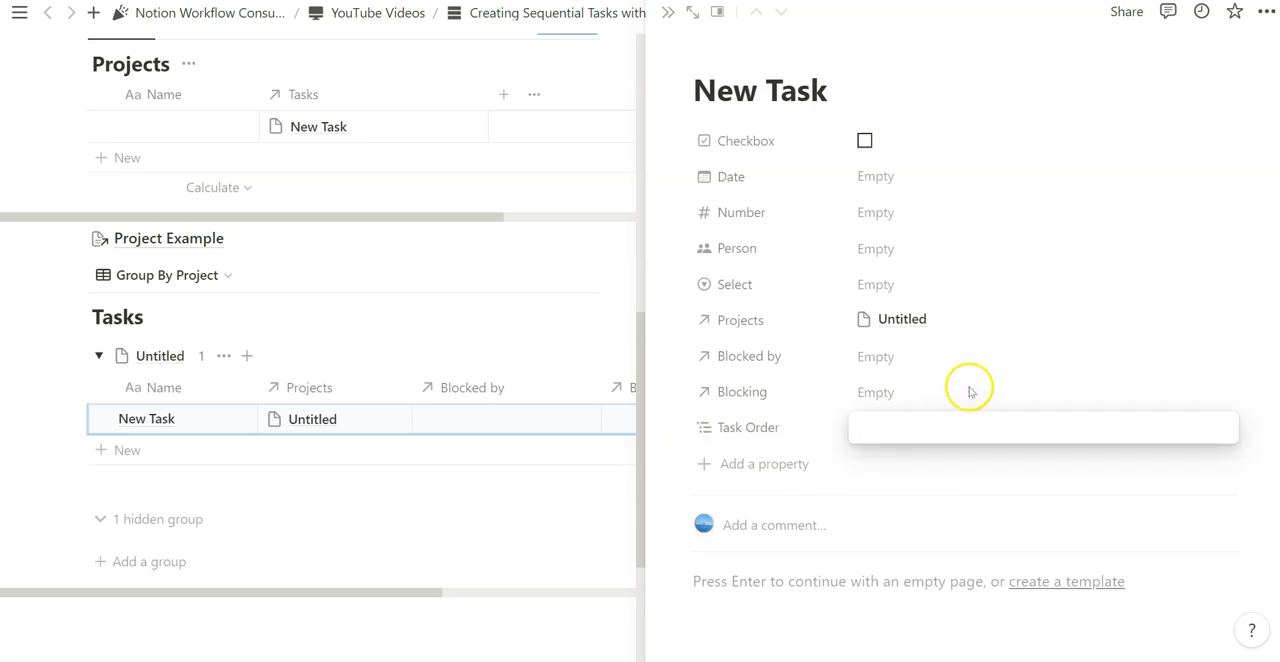
text(1)
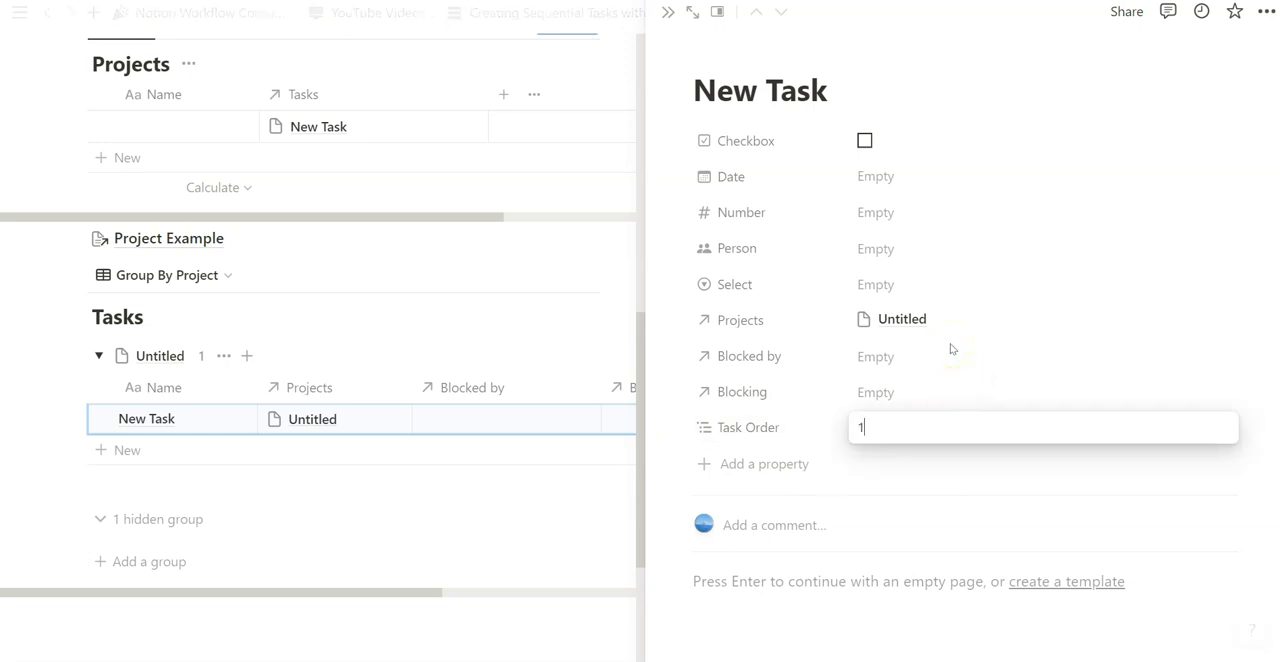
key(BackSpace)
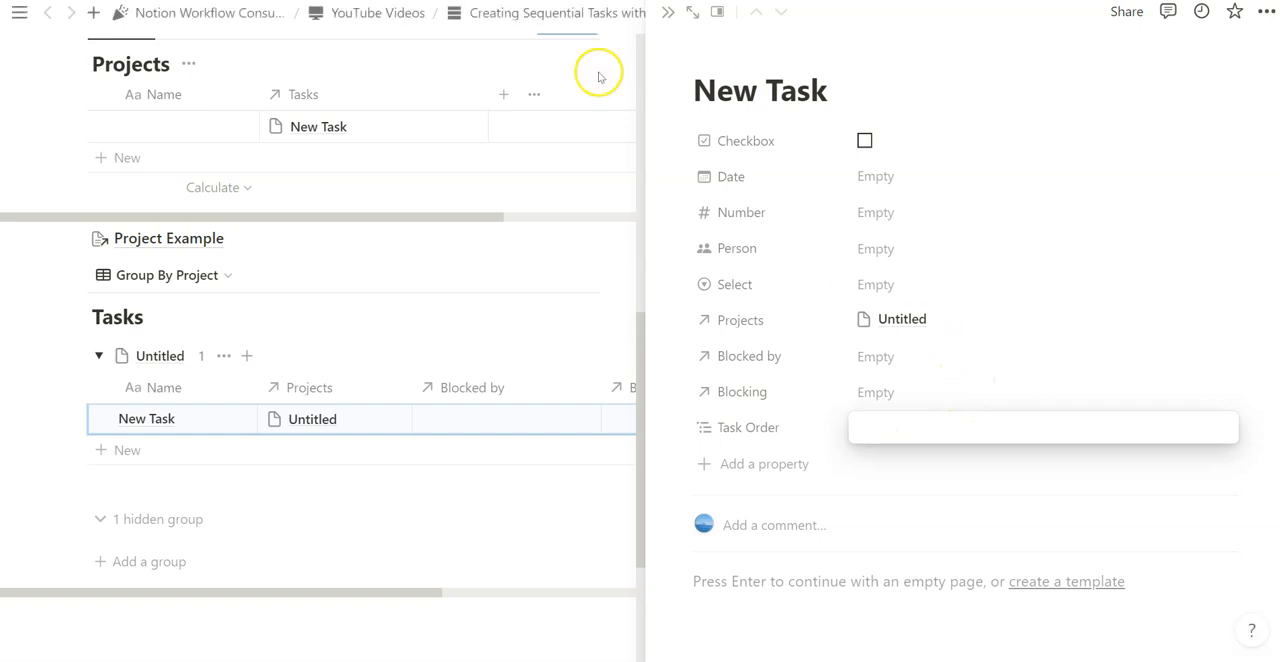
- Reopen the Project Example template's 5 Sequential Tasks button for editing and add the Task Order property to its steps
click(668, 12)
click(408, 368)
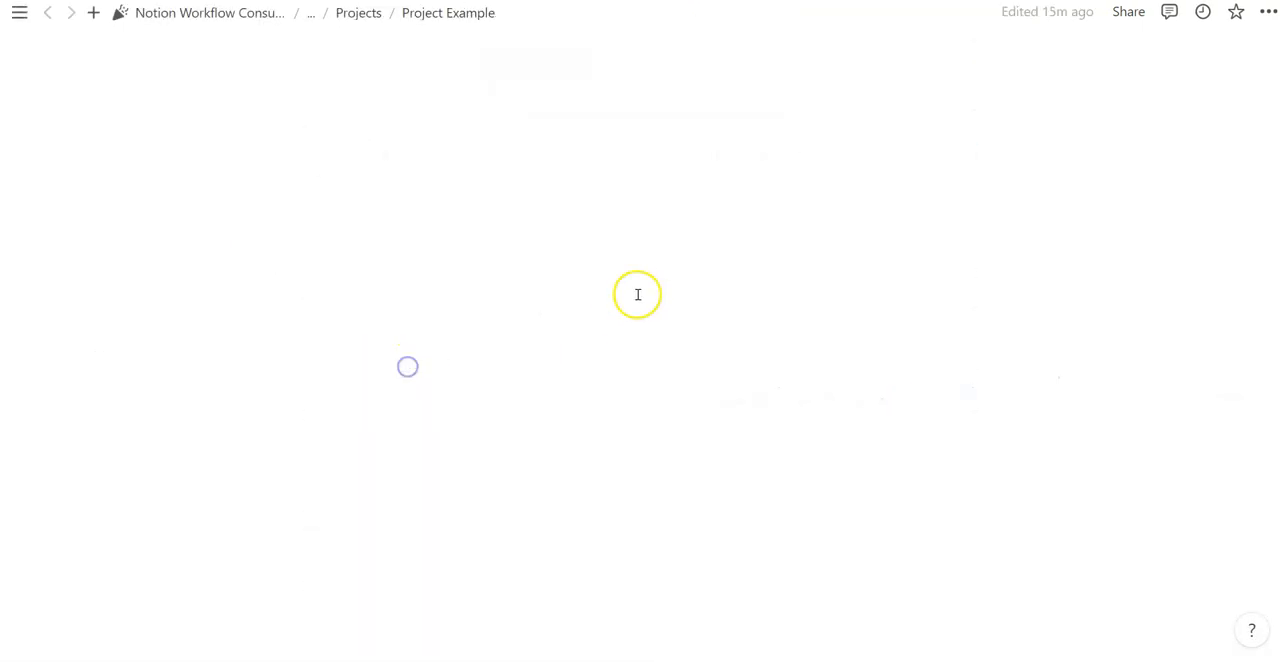
scroll(520, 354, down, 5)
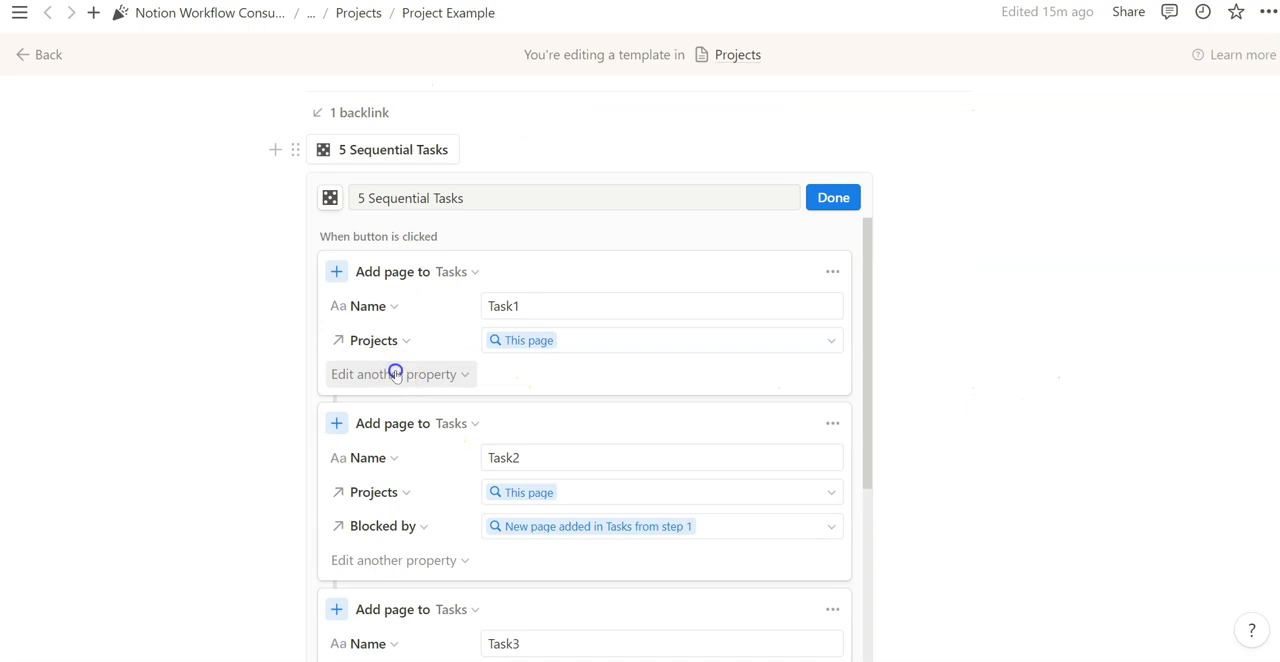
click(395, 374)
click(324, 630)
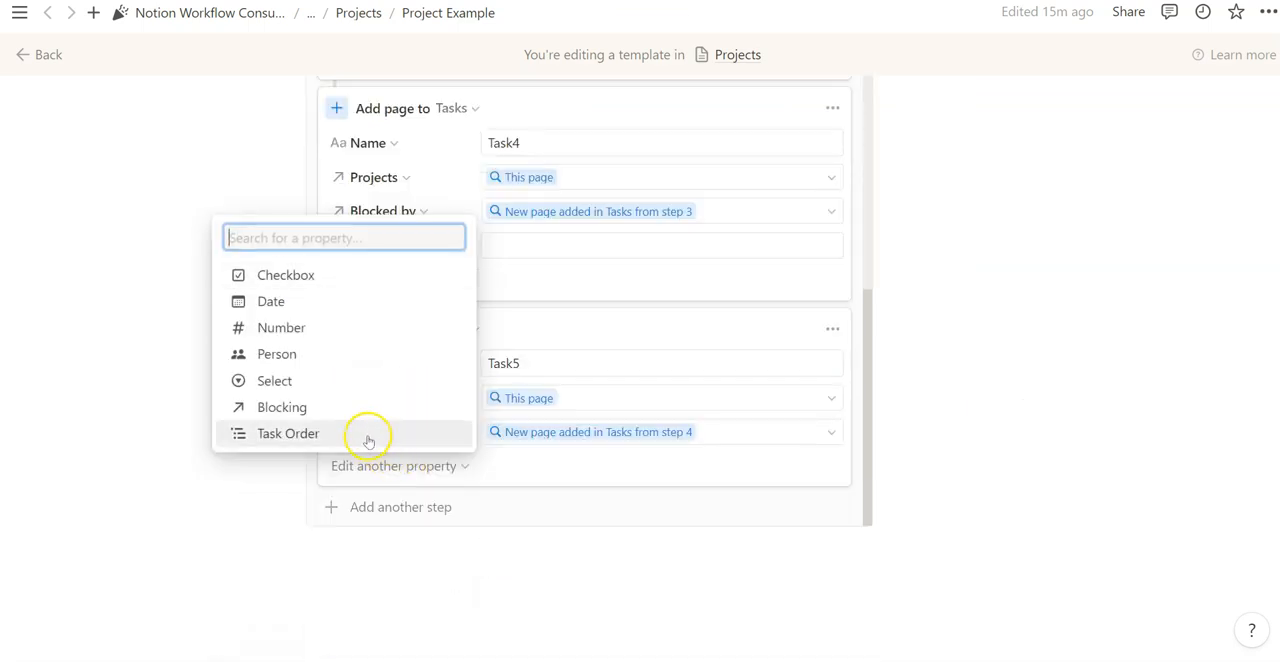
click(366, 437)
scroll(460, 447, up, 1)
scroll(472, 440, up, 5)
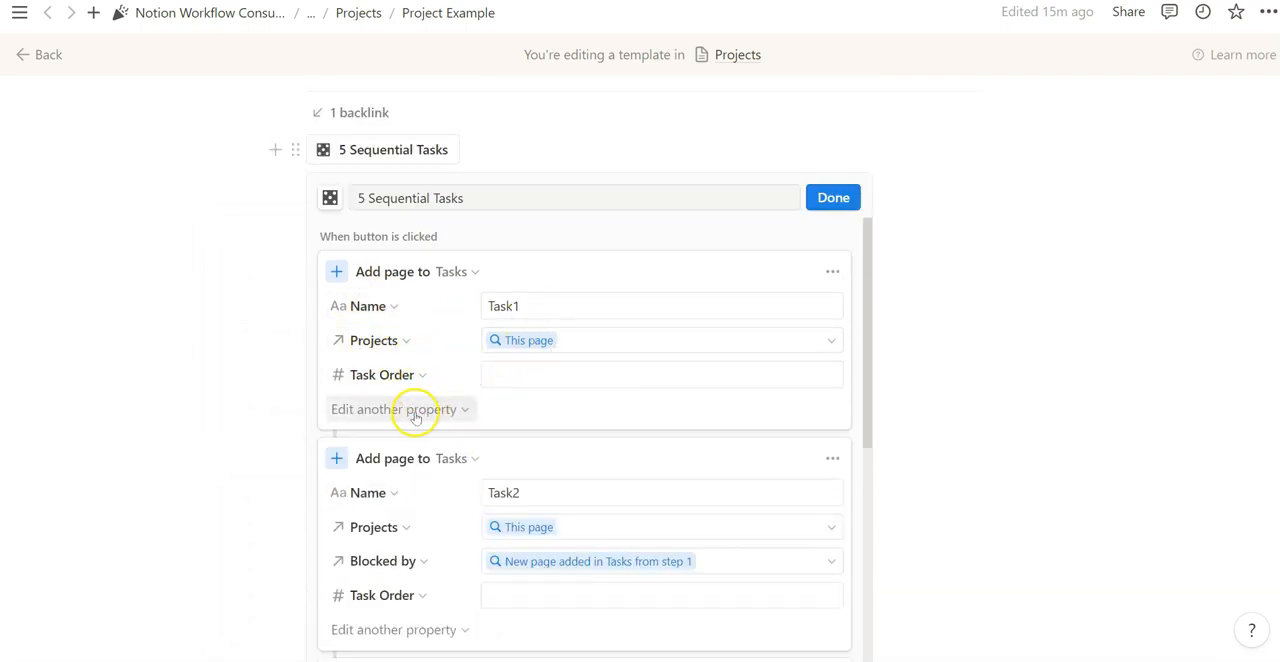
- Number the Task Order of the button's steps in sequence, with 1 for Task1 and 2 for Task2
click(830, 271)
click(824, 405)
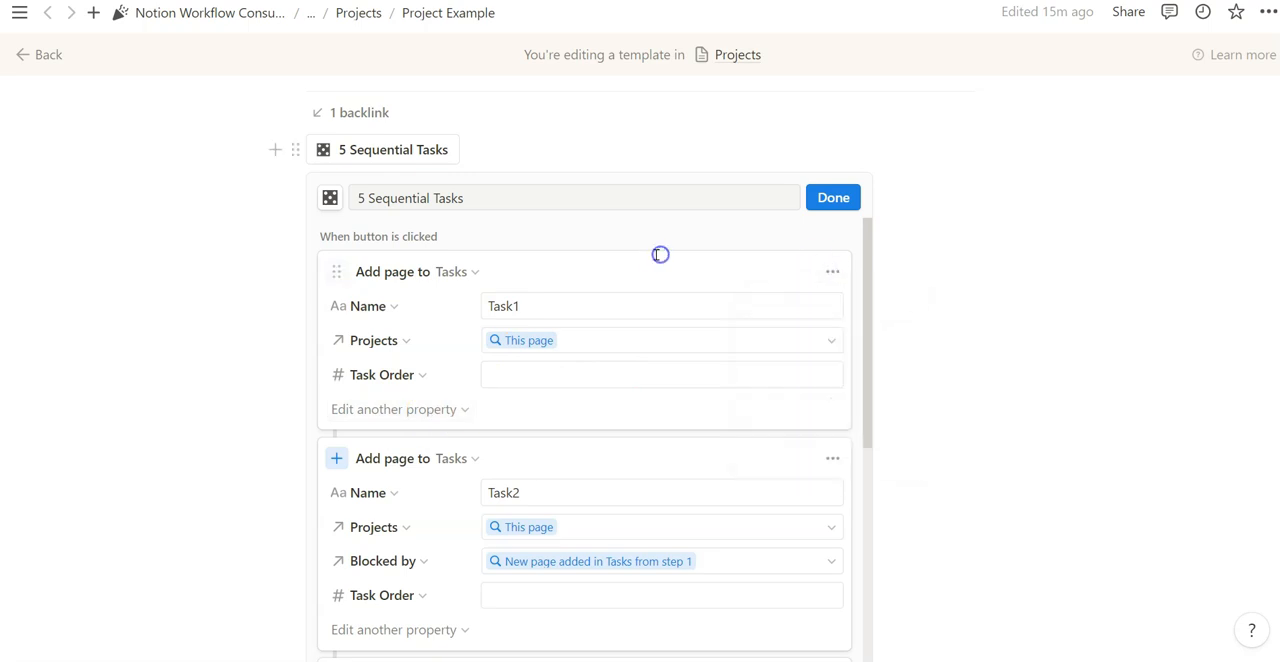
scroll(651, 320, down, 3)
scroll(620, 340, down, 4)
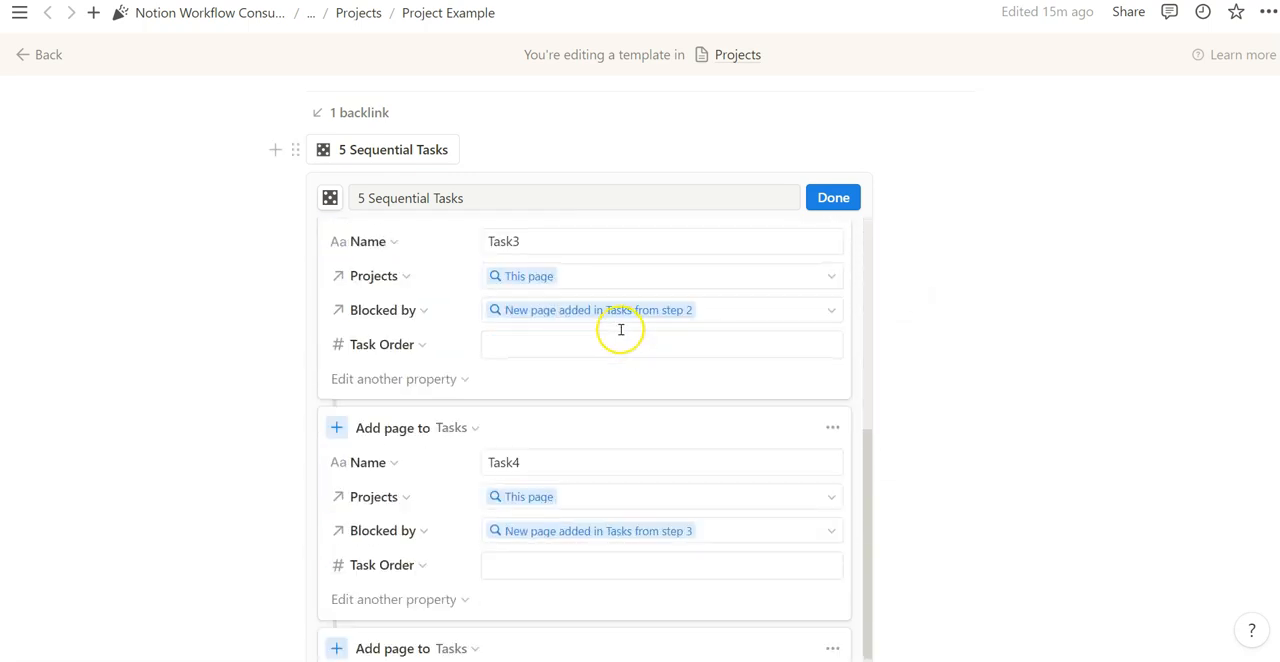
scroll(445, 440, up, 4)
scroll(489, 441, up, 2)
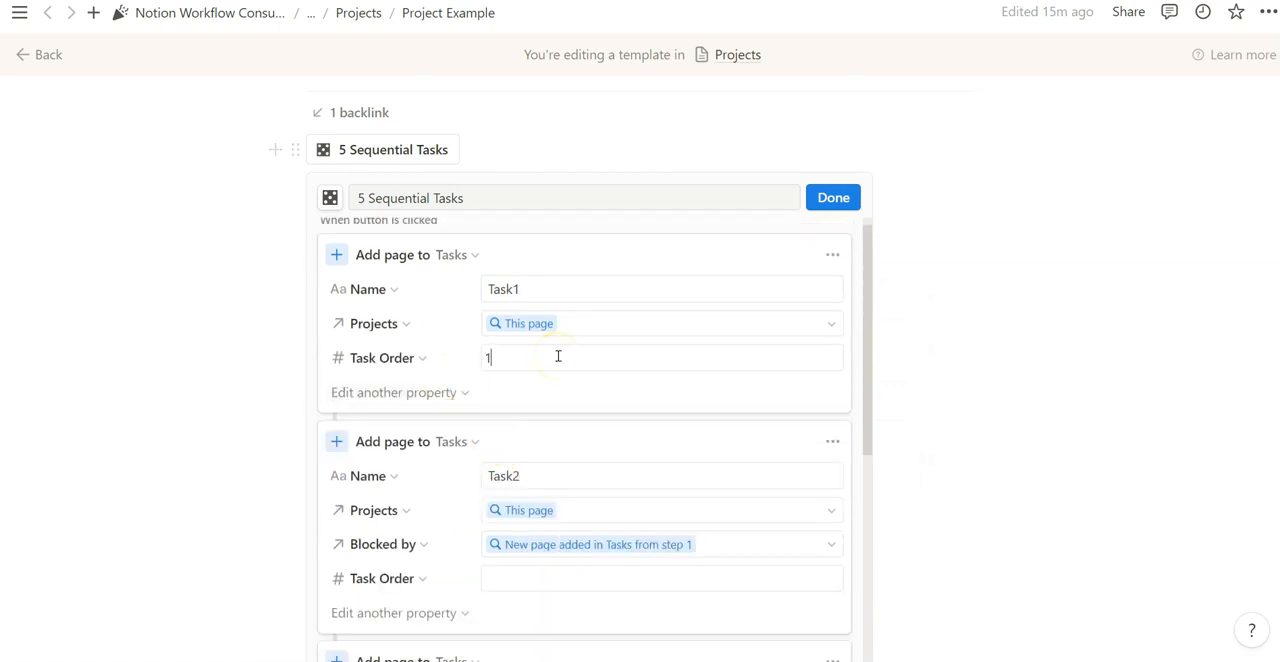
click(538, 295)
scroll(604, 352, up, 1)
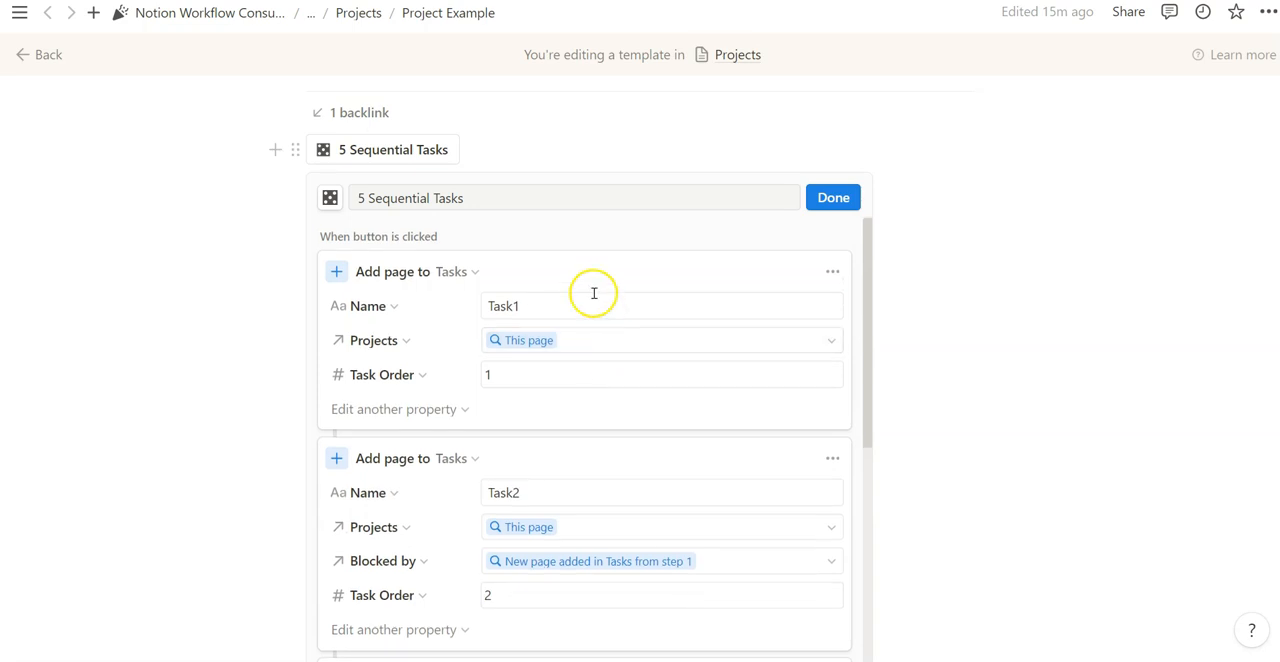
scroll(591, 403, down, 6)
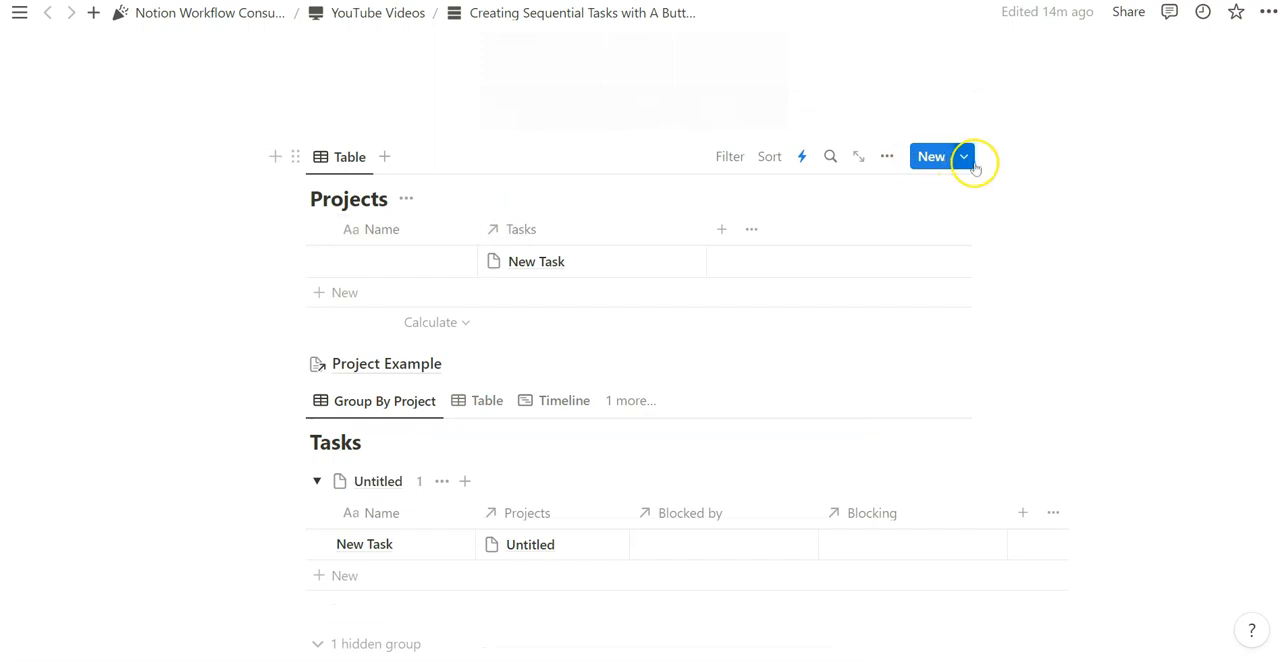
- Make Project Example the default template for Projects and clear out the old untitled project and New Task
click(966, 157)
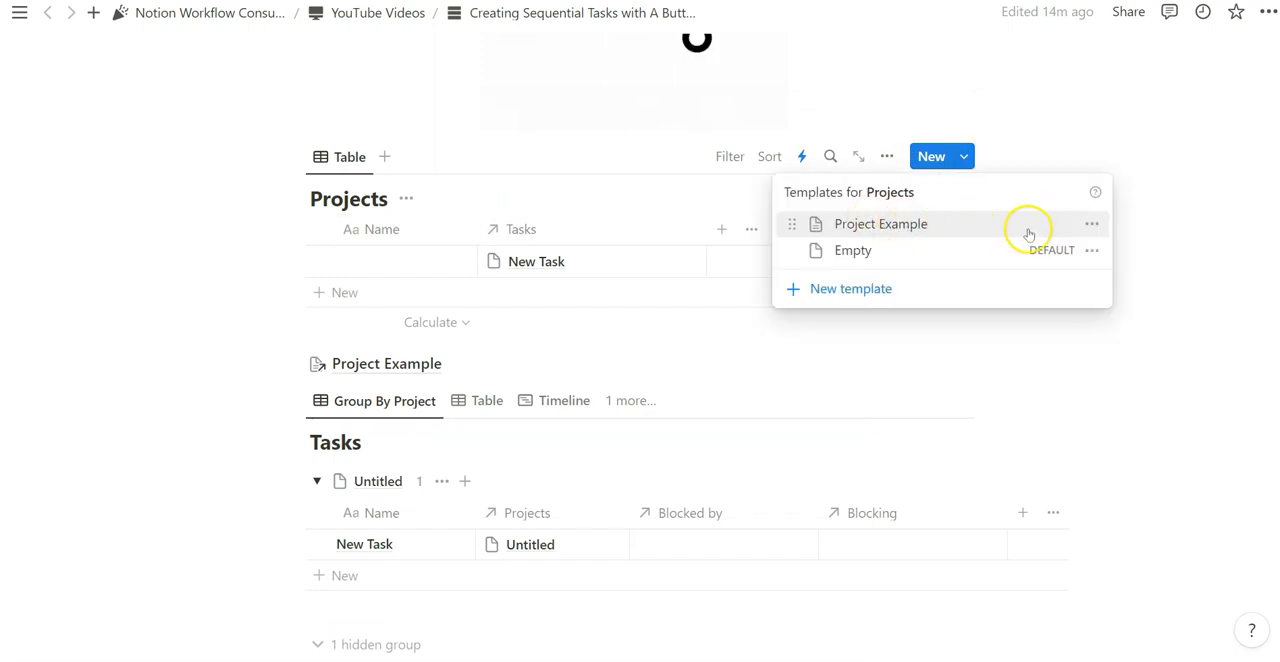
click(1092, 224)
click(994, 197)
click(686, 331)
click(740, 286)
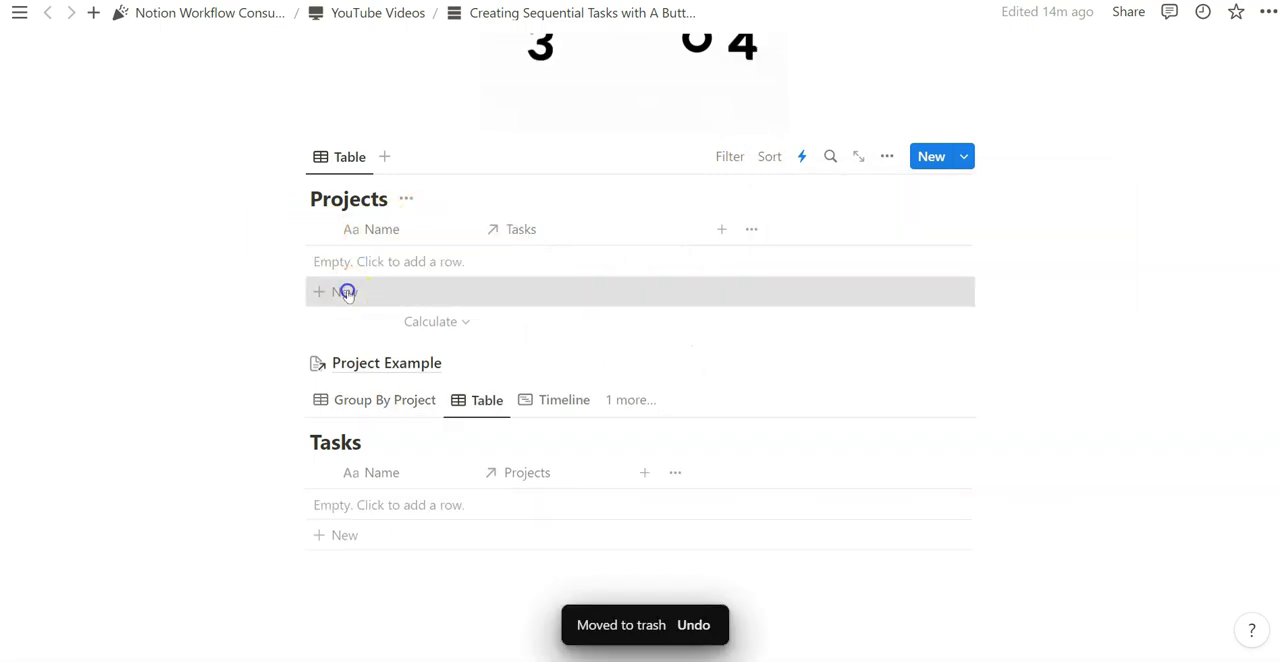
- Add a new project from the Project Example template, open it and run its 5 Sequential Tasks button
click(343, 291)
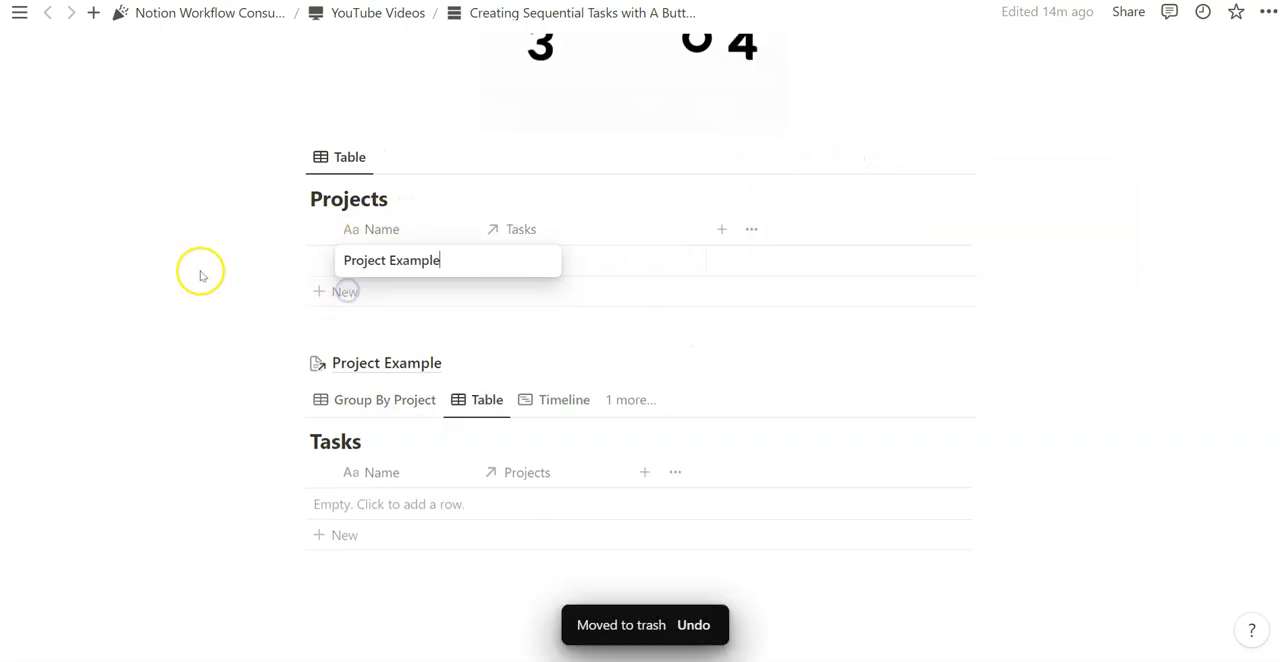
key(Escape)
click(443, 260)
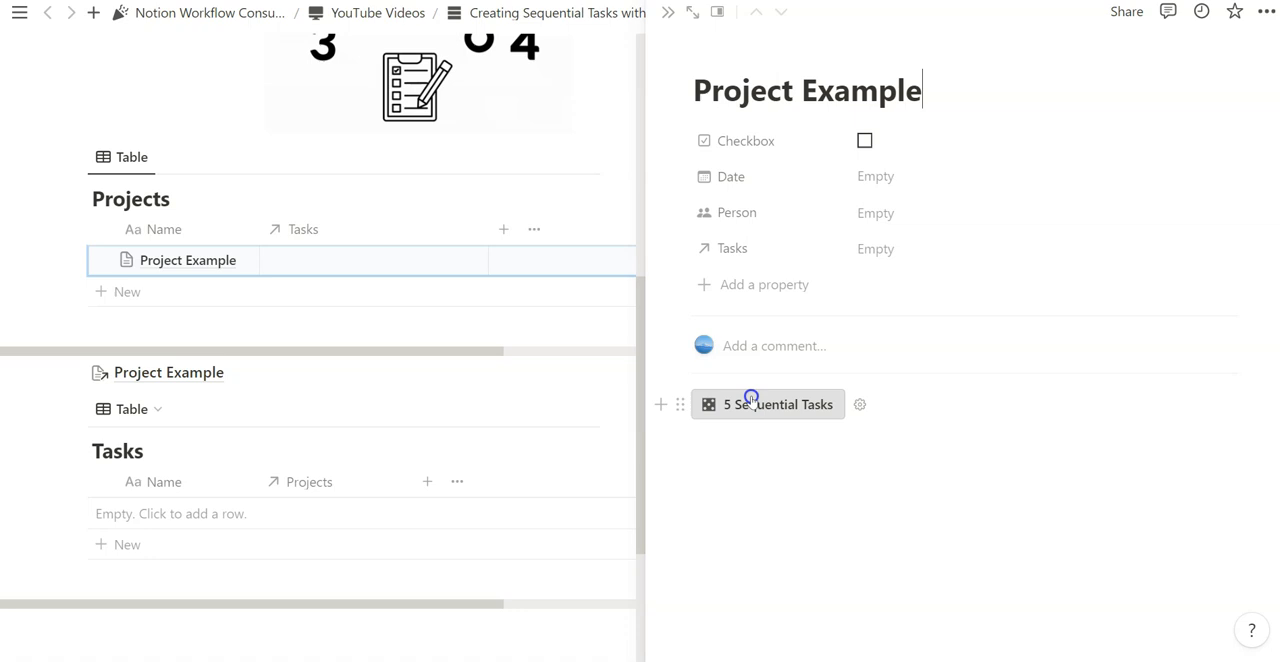
click(751, 400)
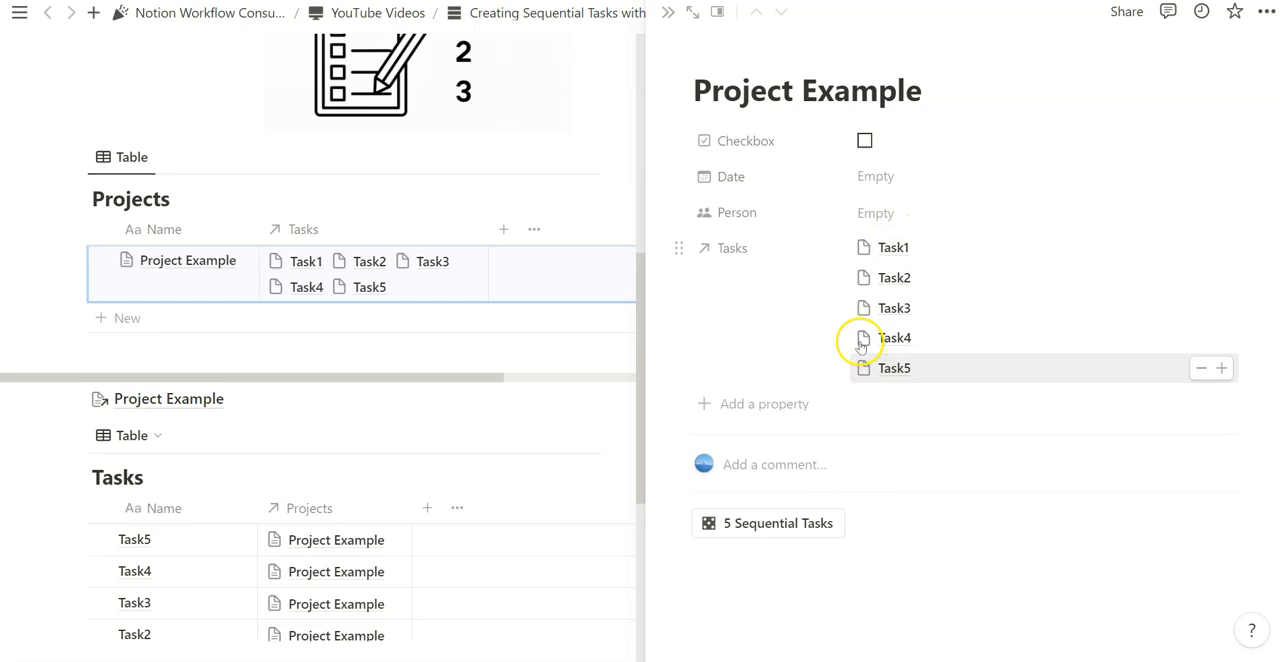
- Examine the generated tasks' Blocked by and Blocking links in the Group By Project view and check the Blocked by property's options
click(667, 13)
scroll(560, 330, down, 3)
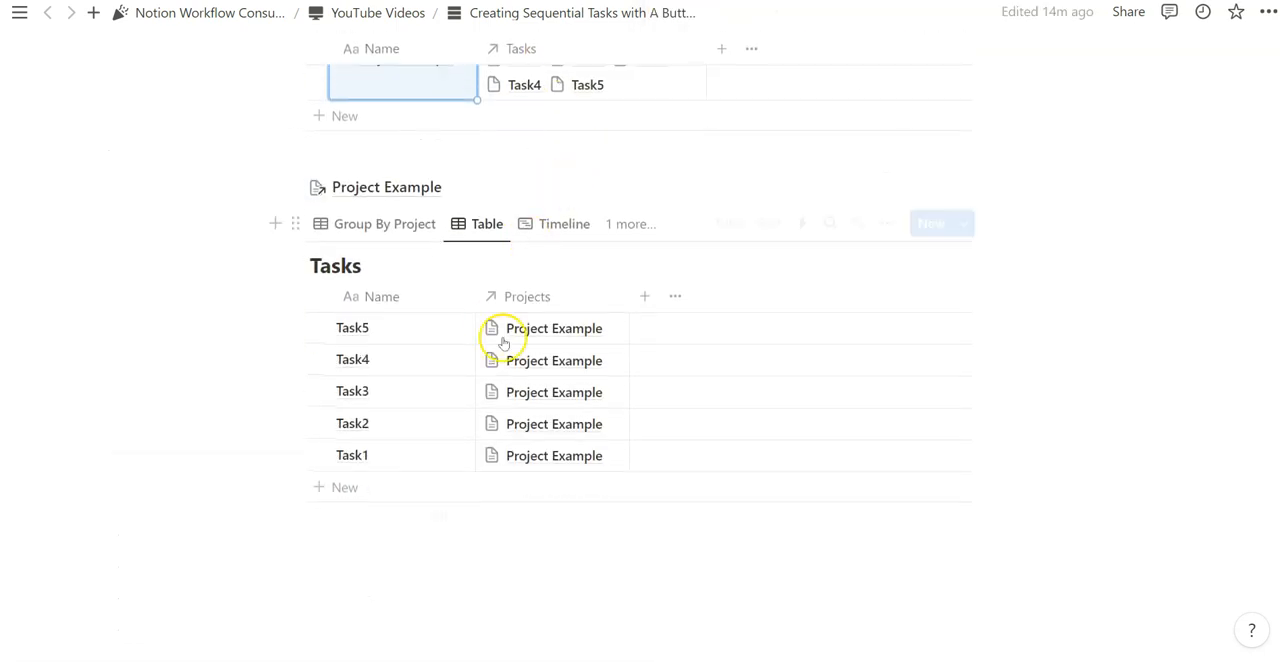
click(390, 228)
scroll(557, 257, down, 1)
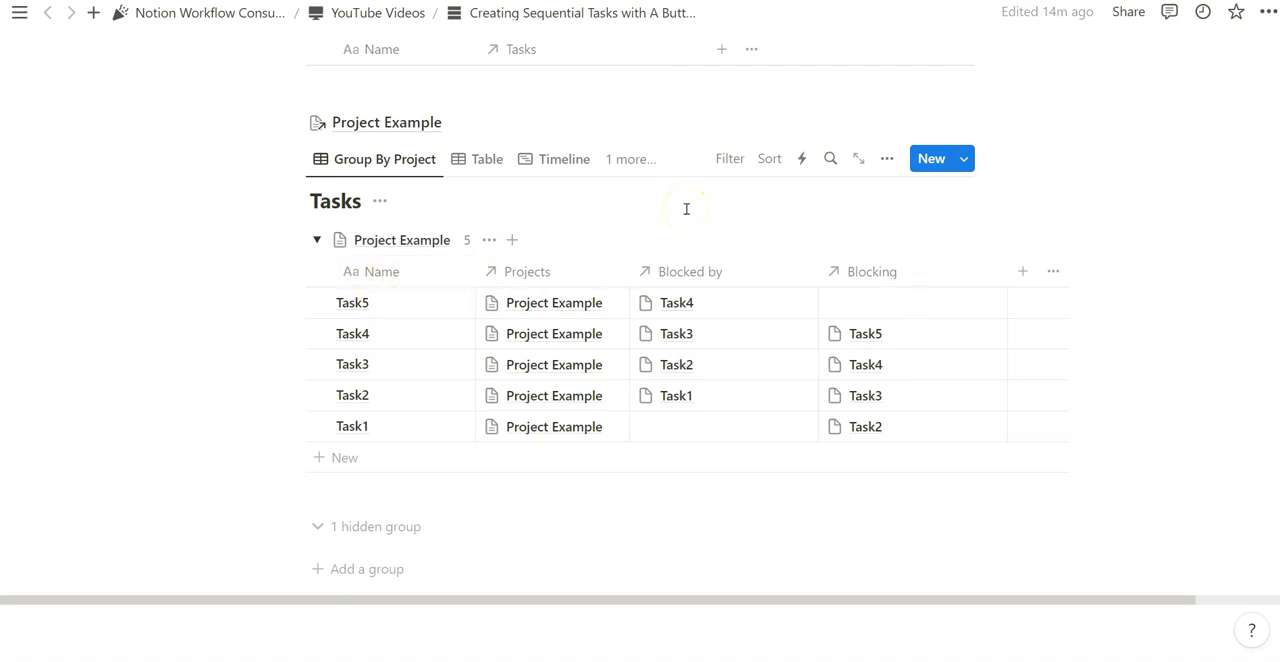
click(704, 273)
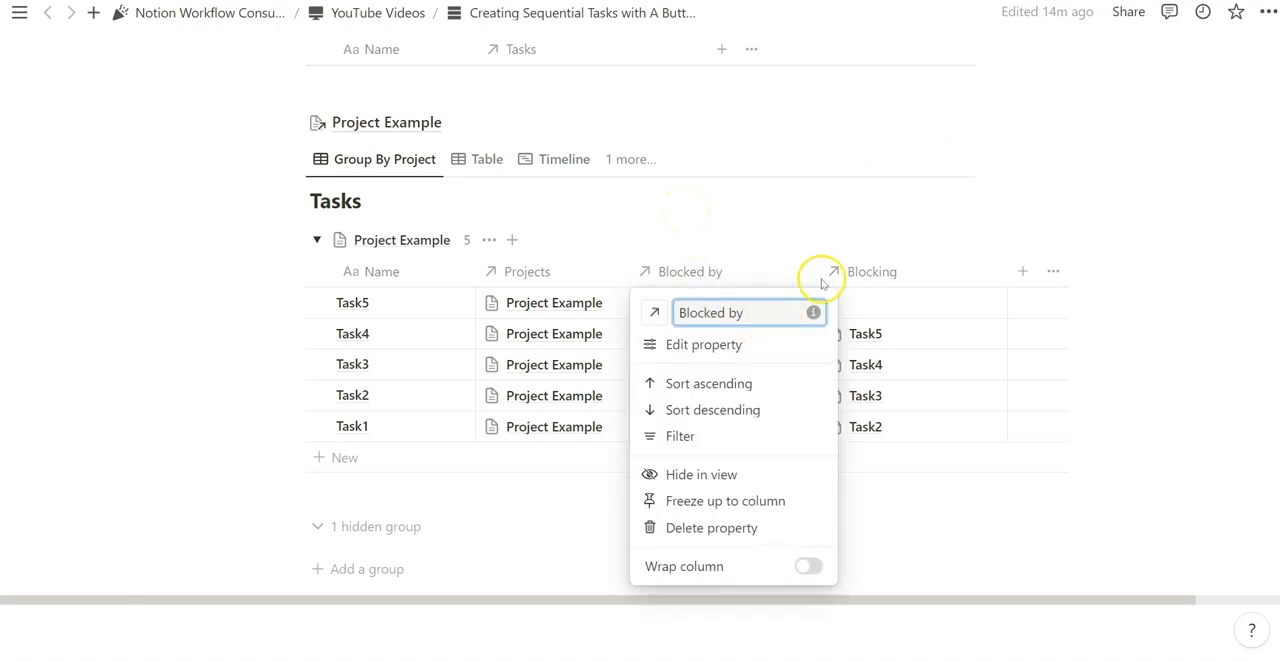
click(815, 313)
click(814, 314)
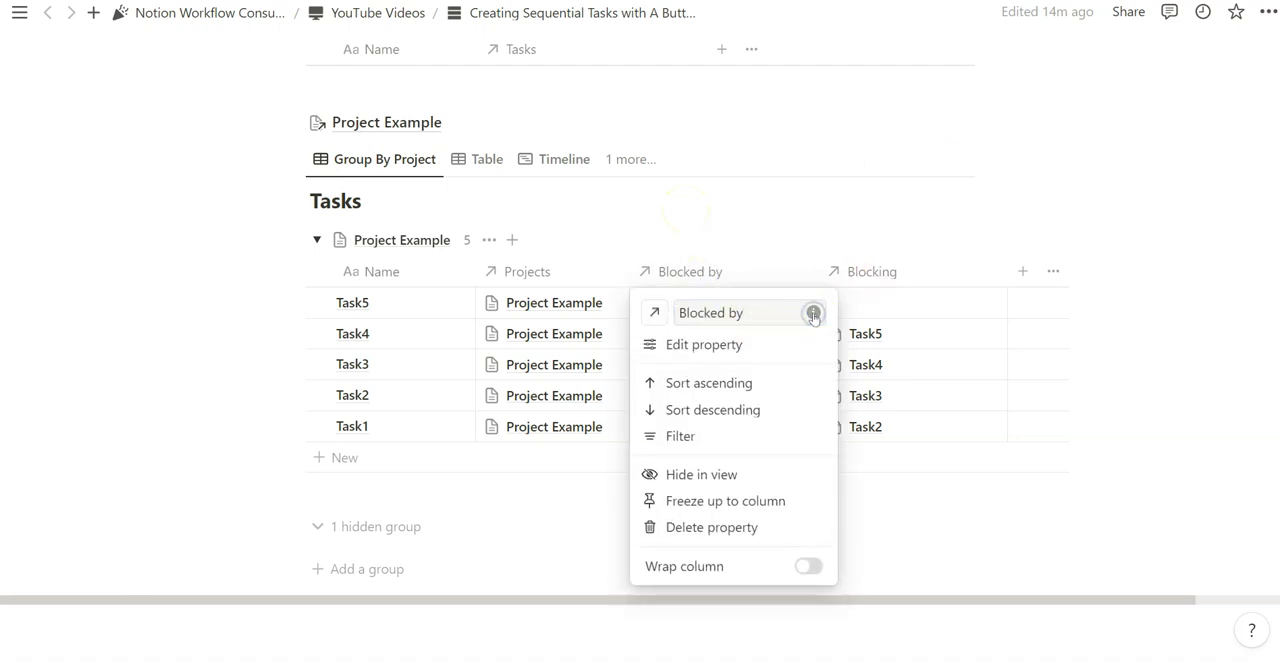
click(738, 275)
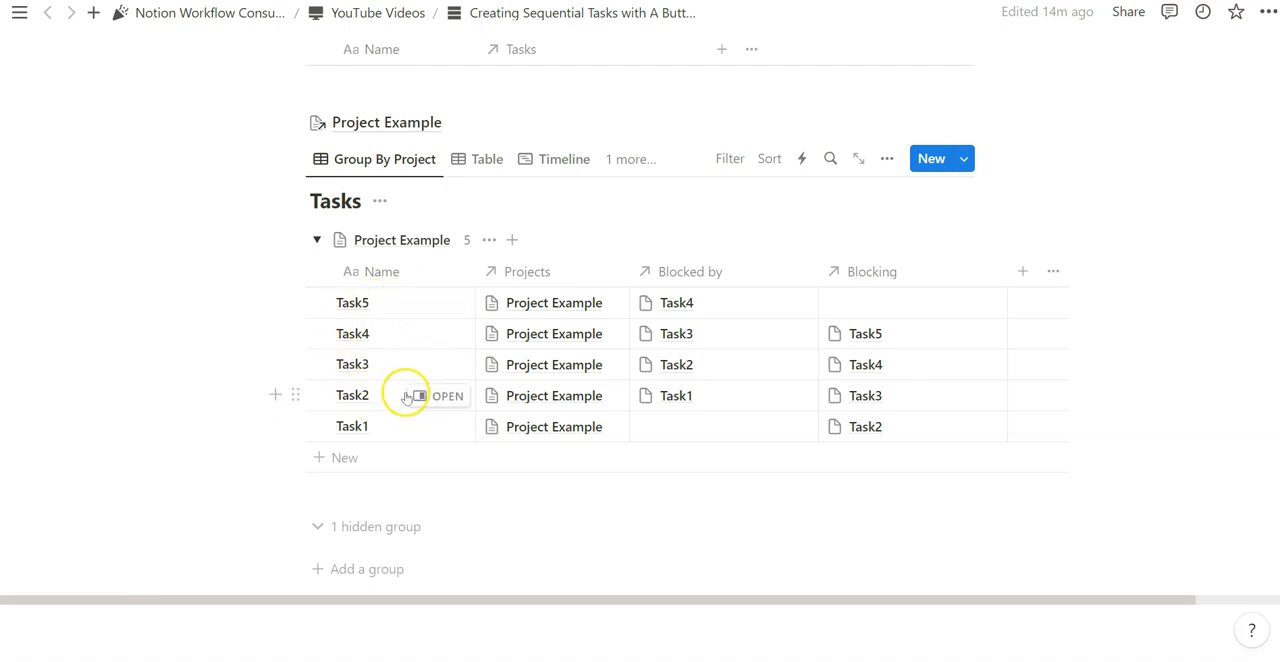
- Sort the Group By Project view by Task Order ascending, then collapse and re-expand the Project Example group
click(770, 162)
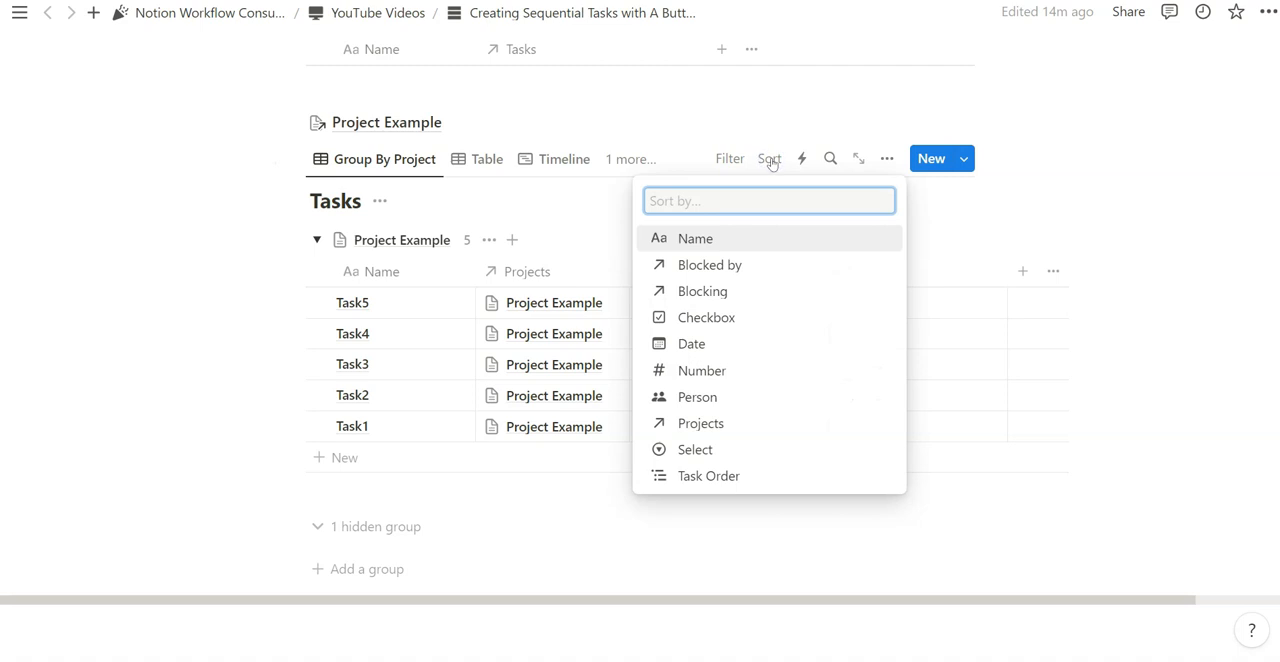
click(711, 477)
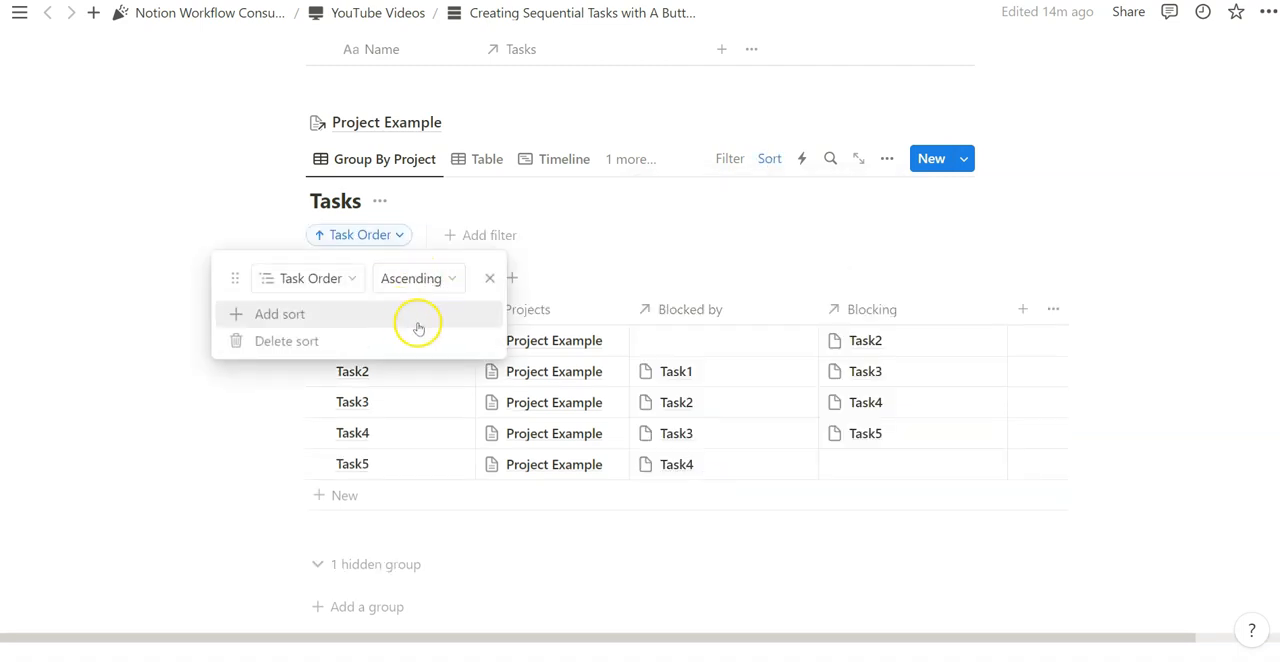
click(631, 203)
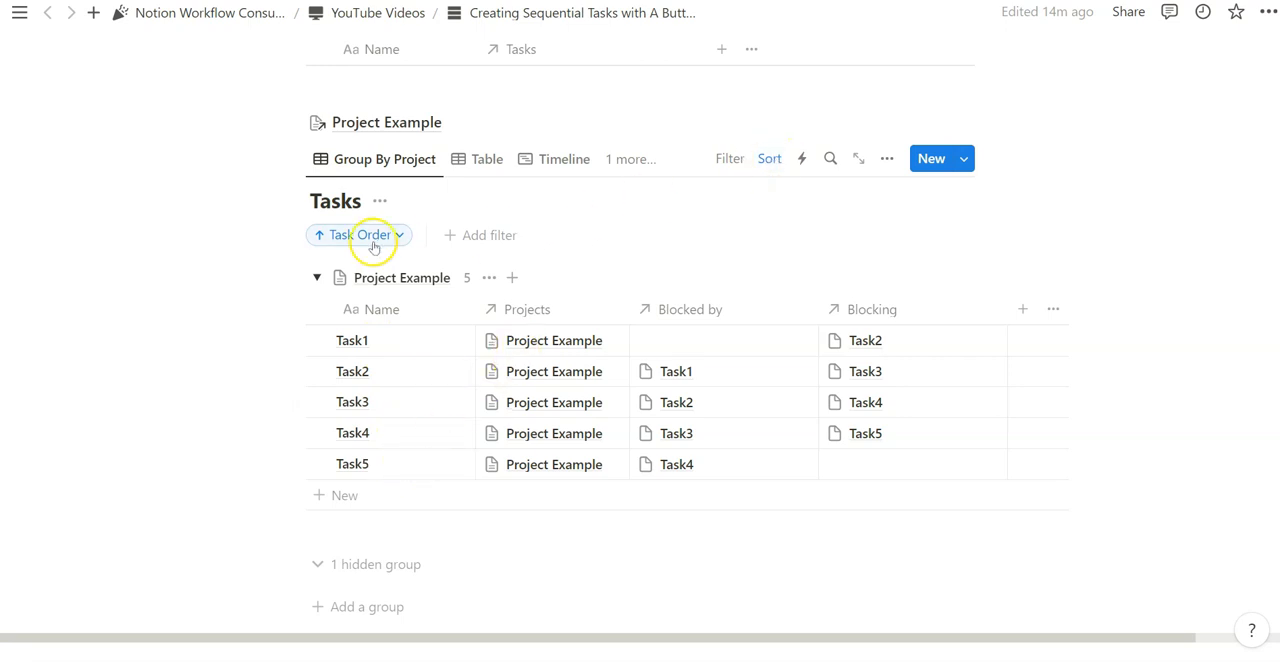
click(317, 277)
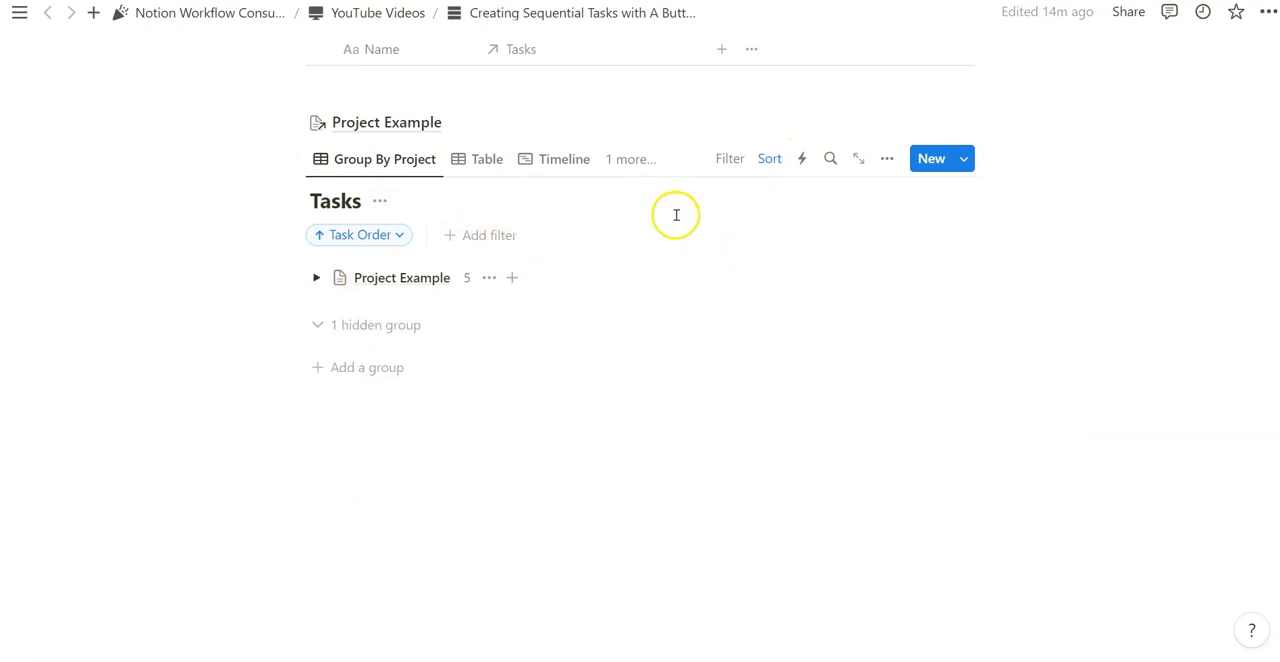
click(317, 277)
- Move Task2 above Task1 manually in the Project Example group, agreeing to remove the sort
scroll(615, 232, down, 1)
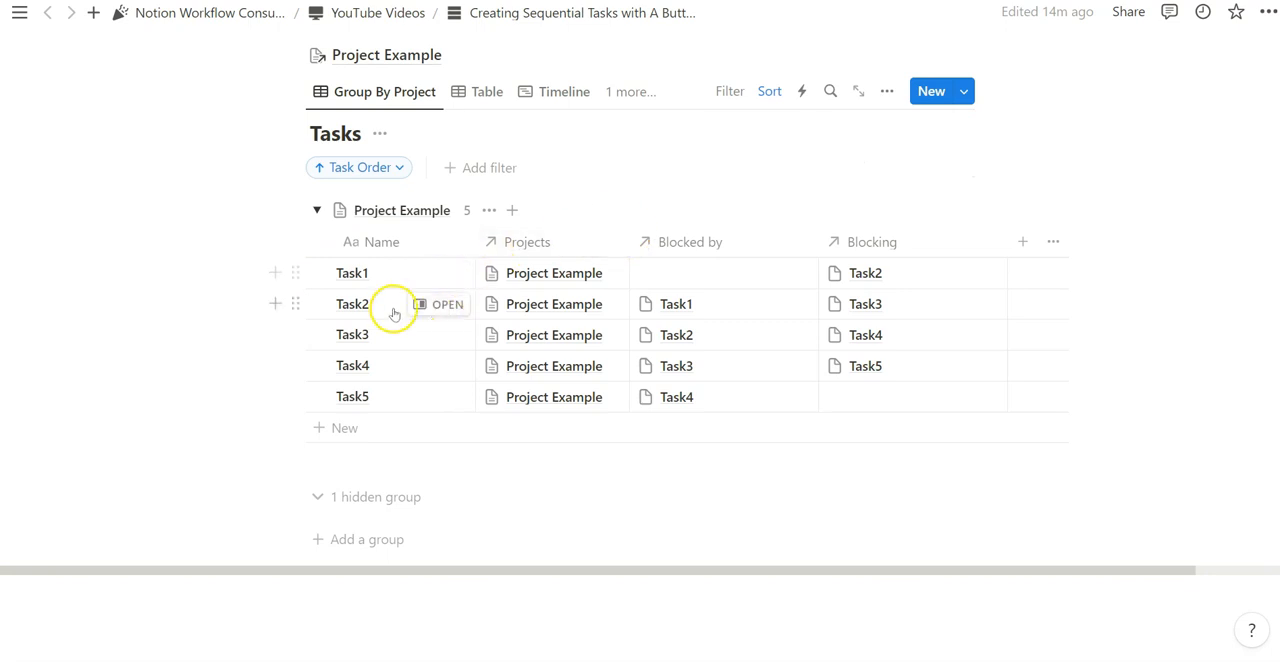
drag(295, 303, 431, 266)
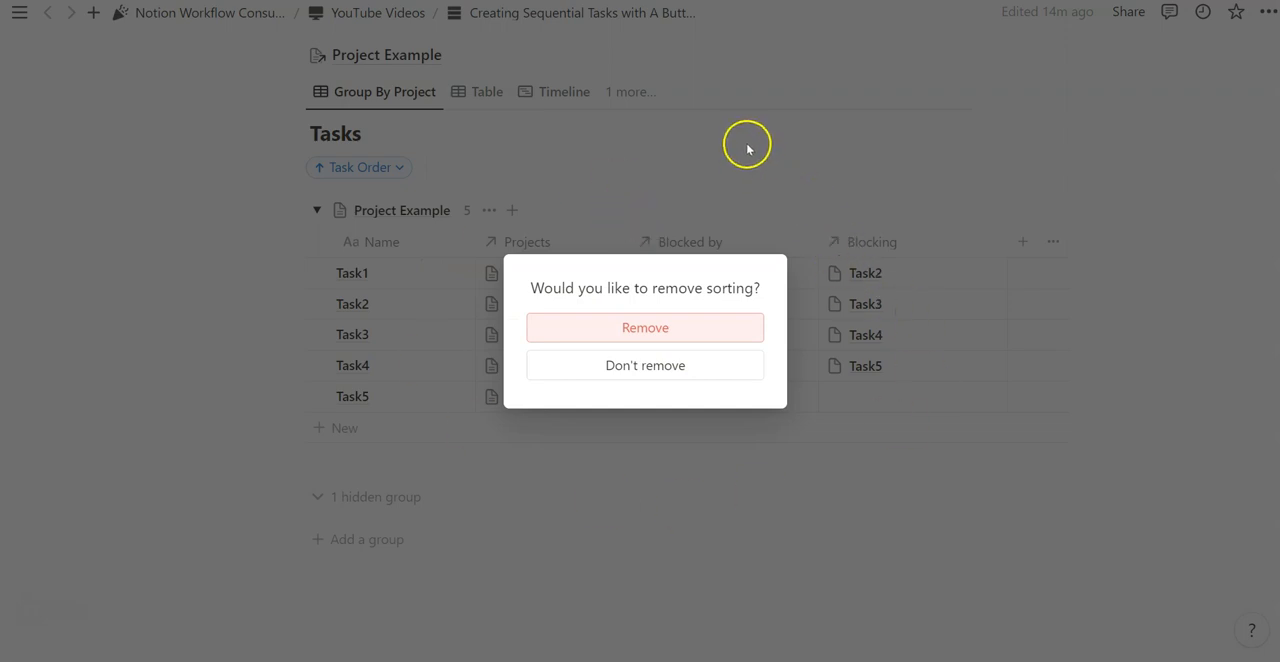
click(667, 331)
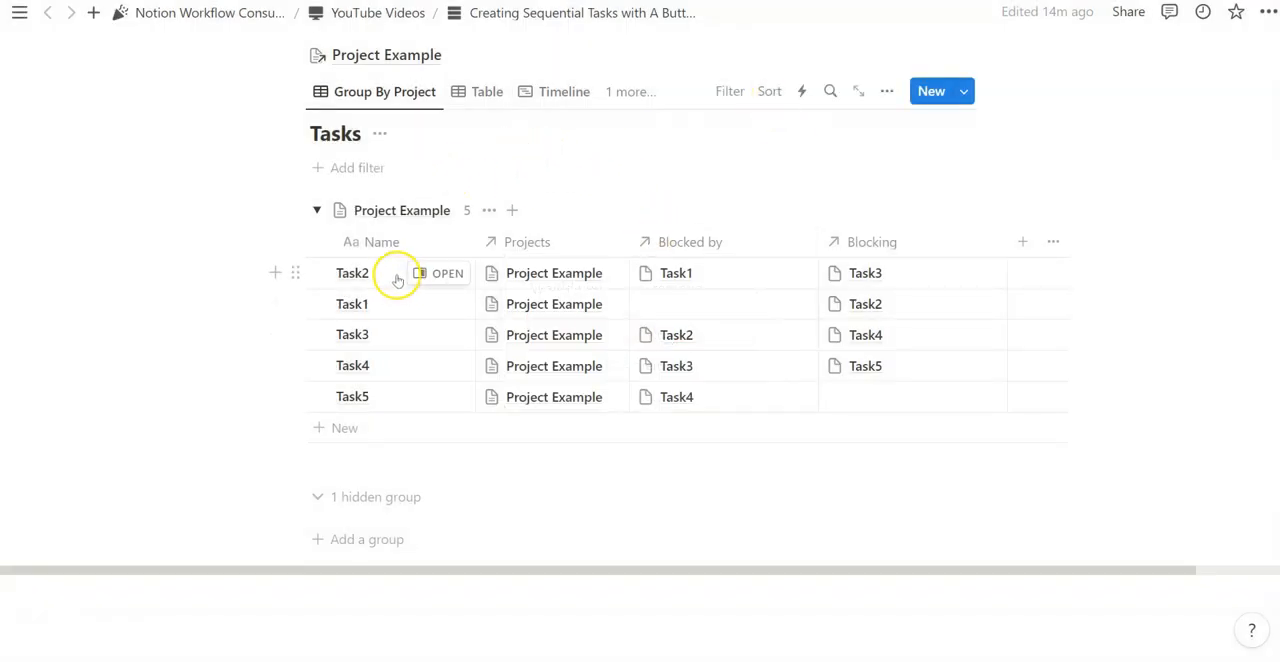
- Restore the ascending Task Order sort on the Group By Project view
click(779, 89)
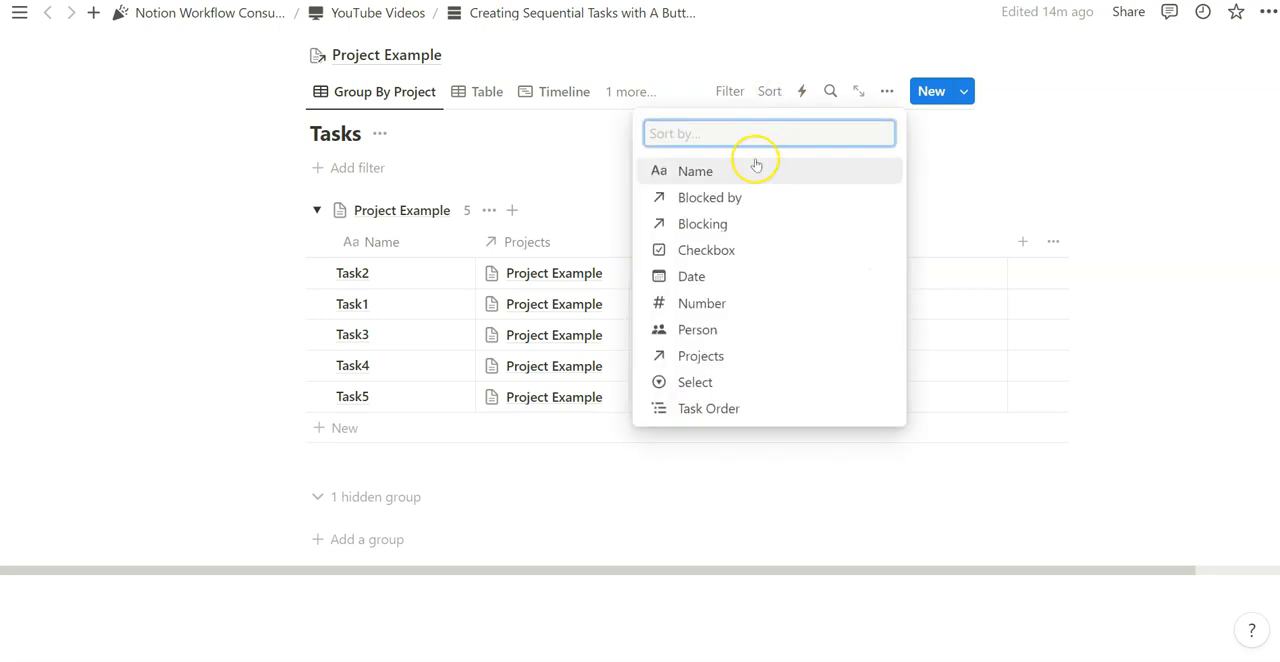
click(703, 95)
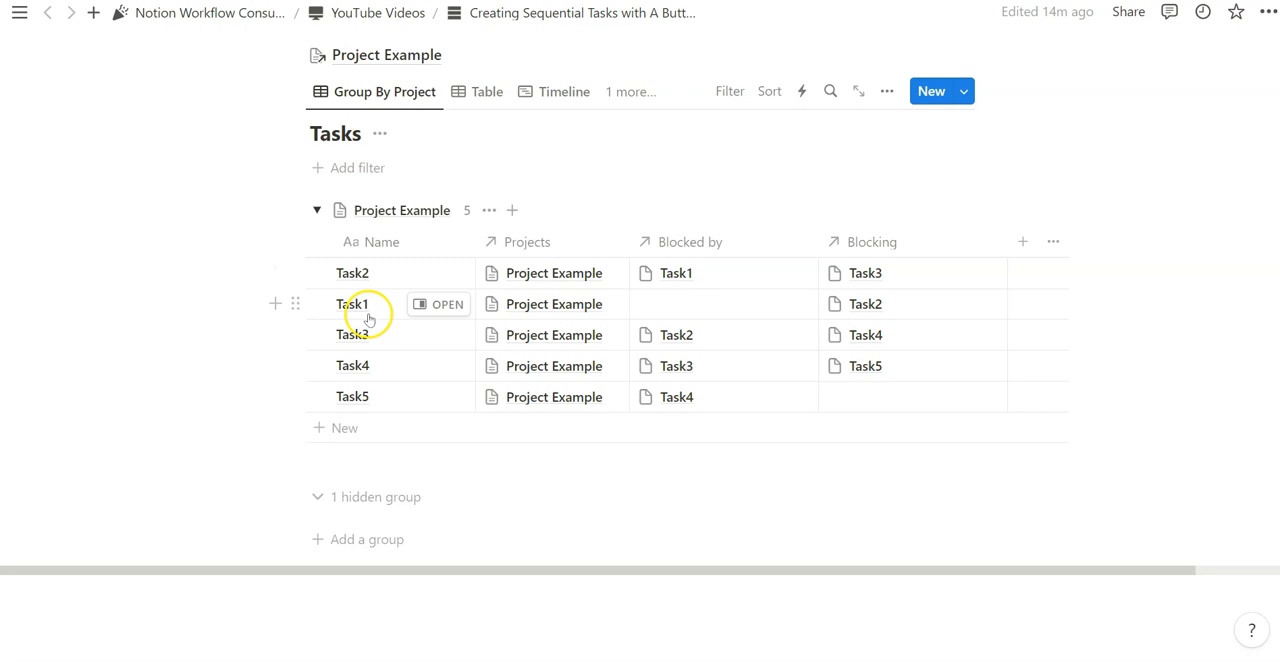
click(769, 91)
click(709, 414)
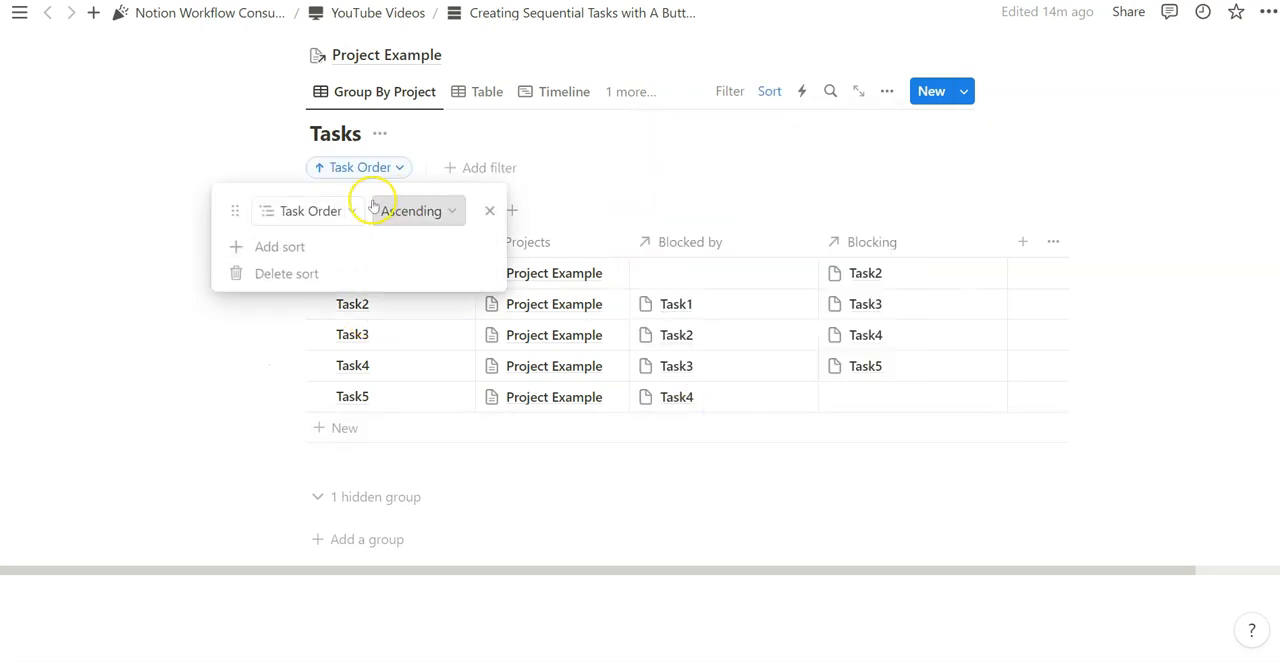
click(566, 137)
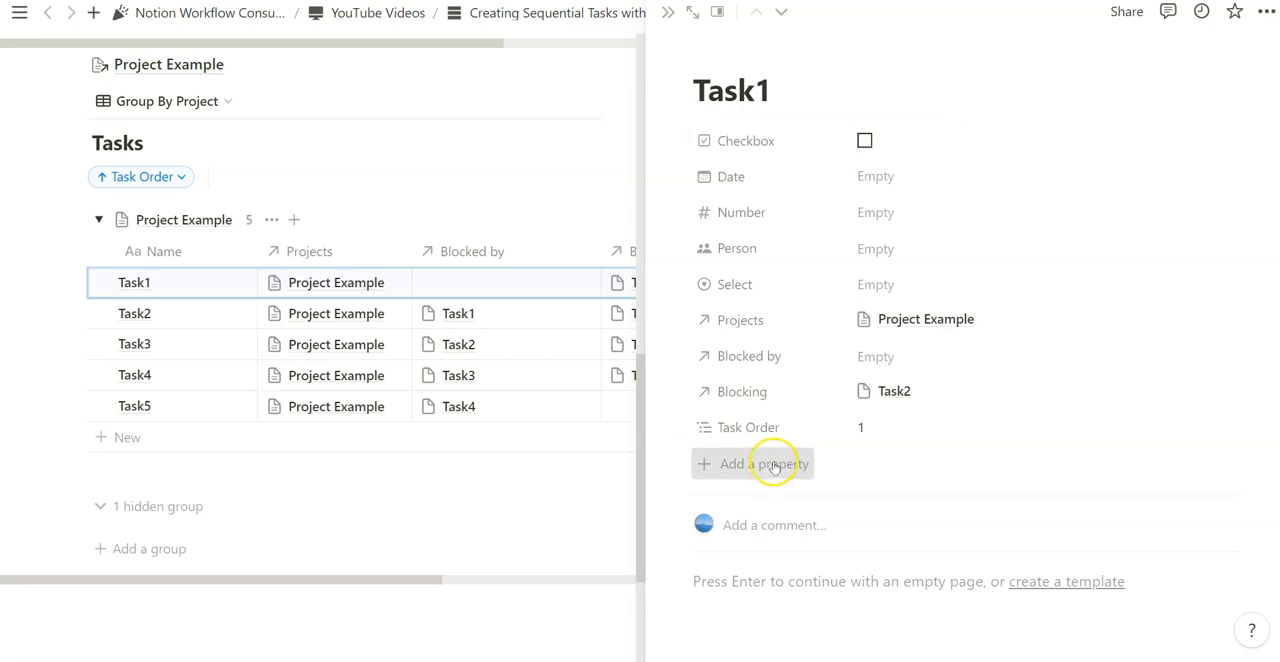
- Add a Last edited time property to Task1 and place it below Task Order
click(768, 463)
scroll(786, 440, down, 8)
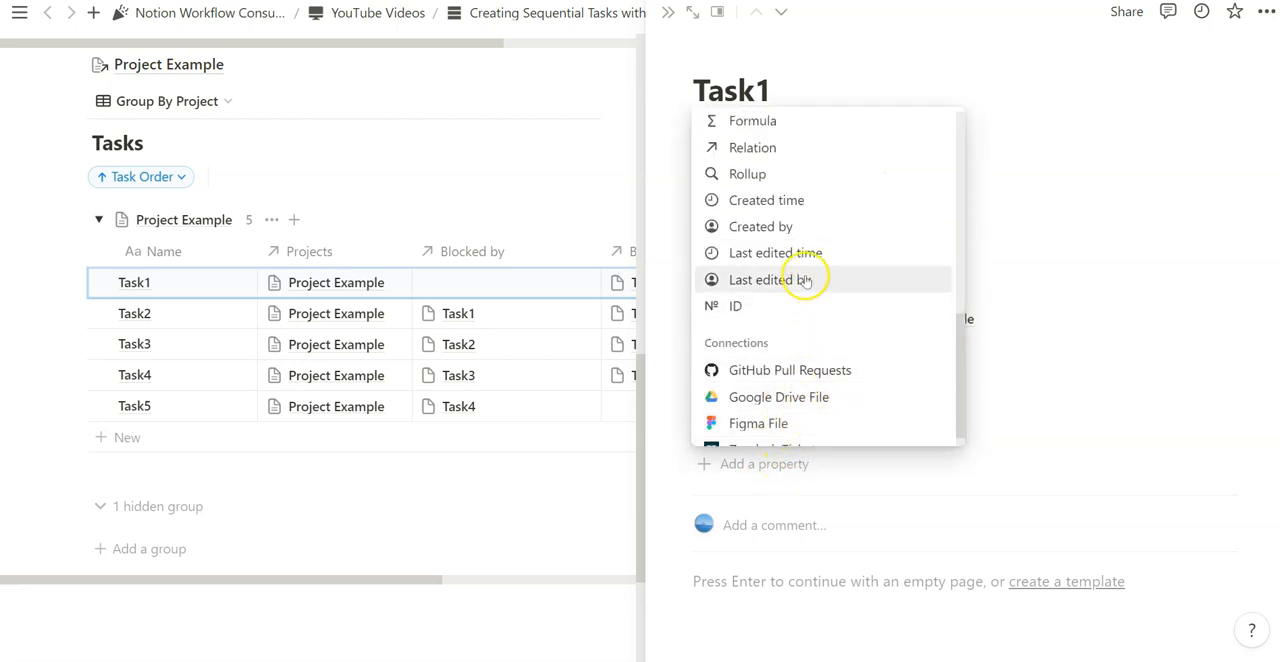
click(806, 253)
click(1025, 376)
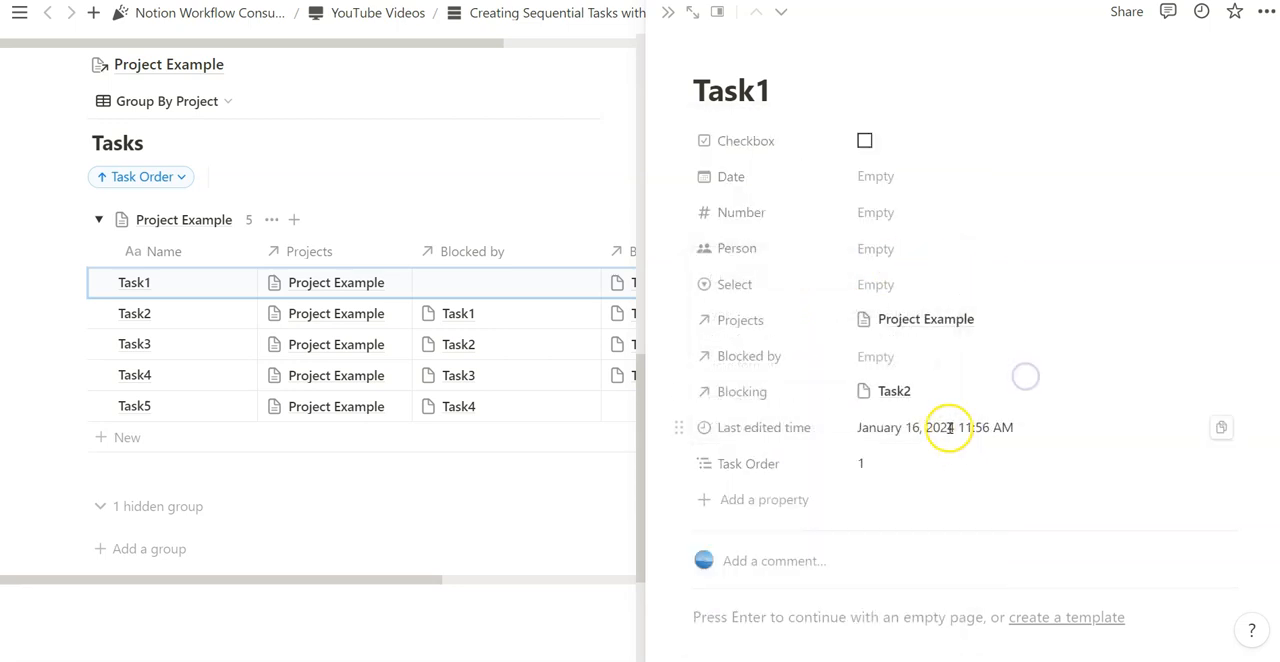
drag(688, 452, 686, 460)
- Set Last edited time and Task Order to always hide on task pages, check the hidden properties and close Task1
click(679, 427)
mouse_move(790, 528)
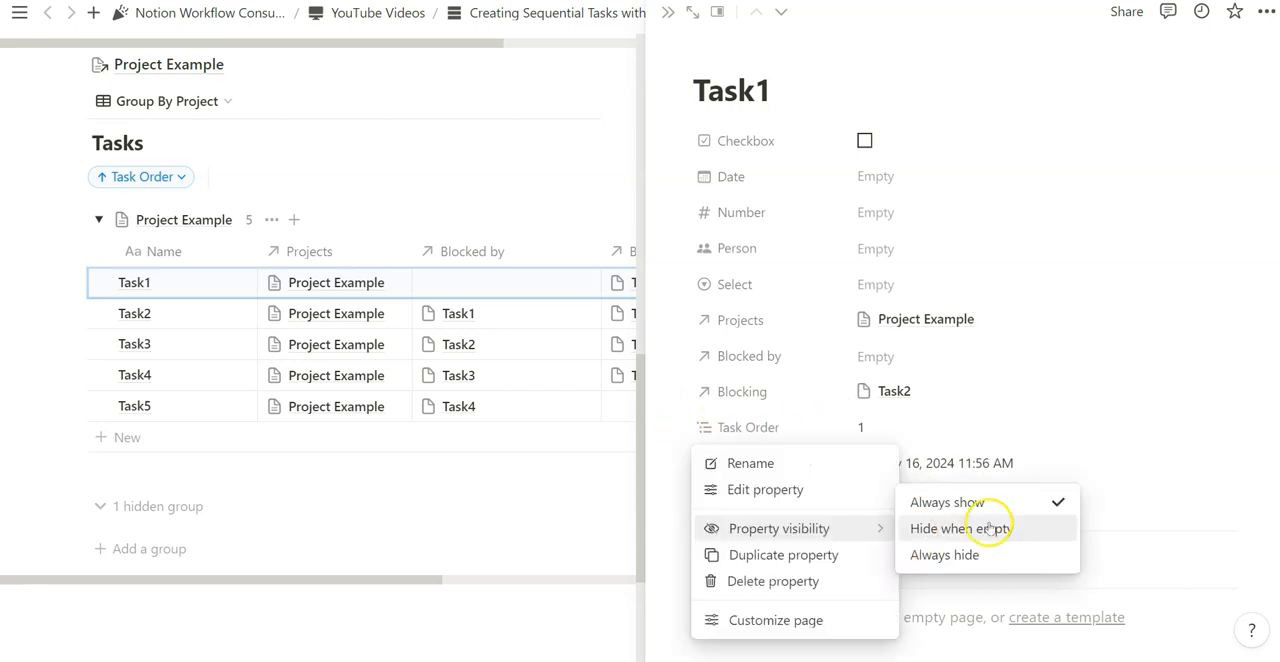
click(981, 555)
click(740, 426)
click(764, 530)
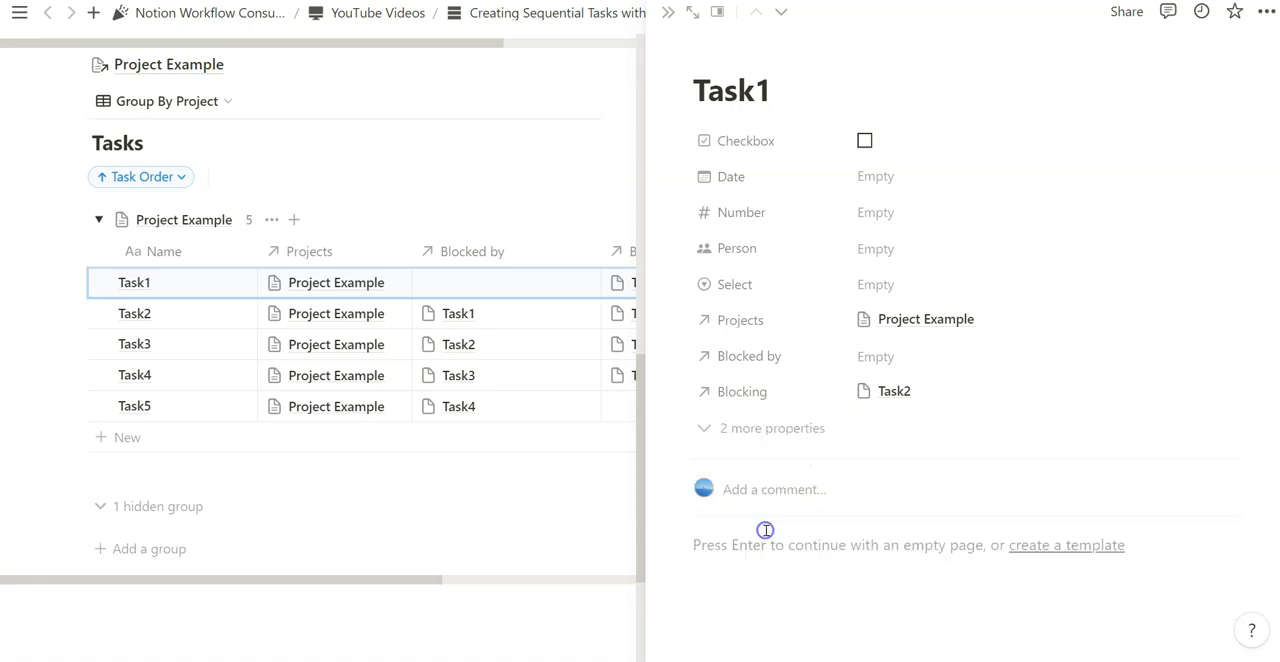
click(737, 428)
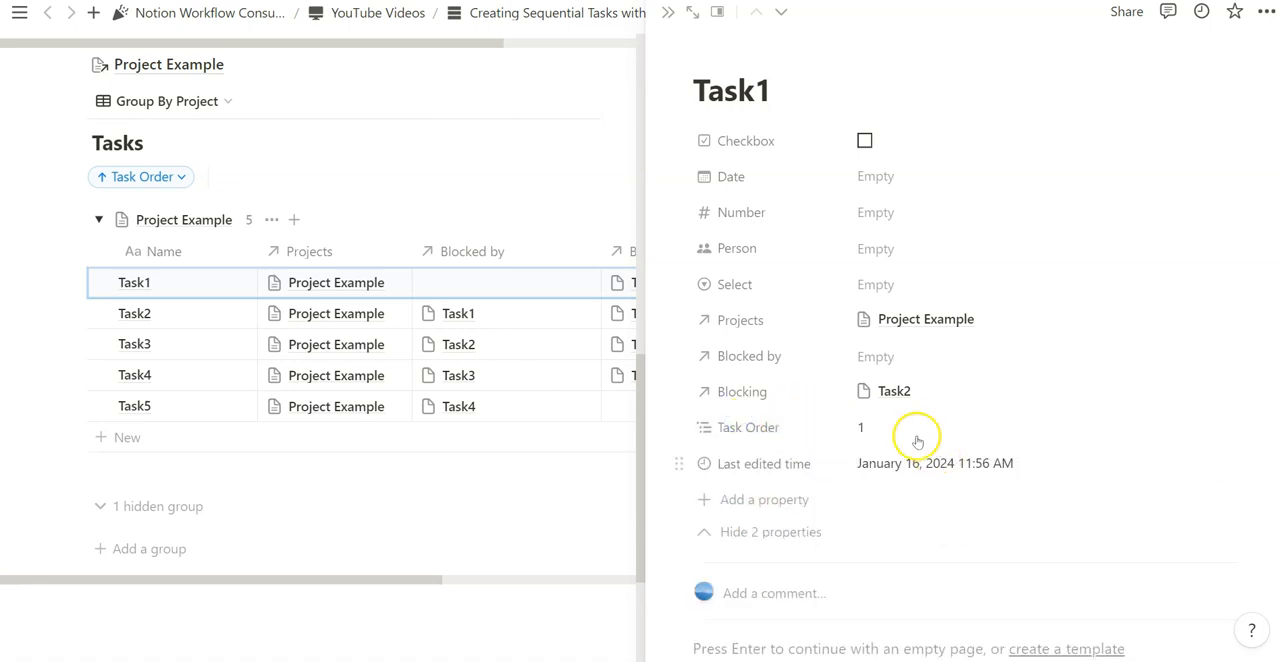
click(668, 12)
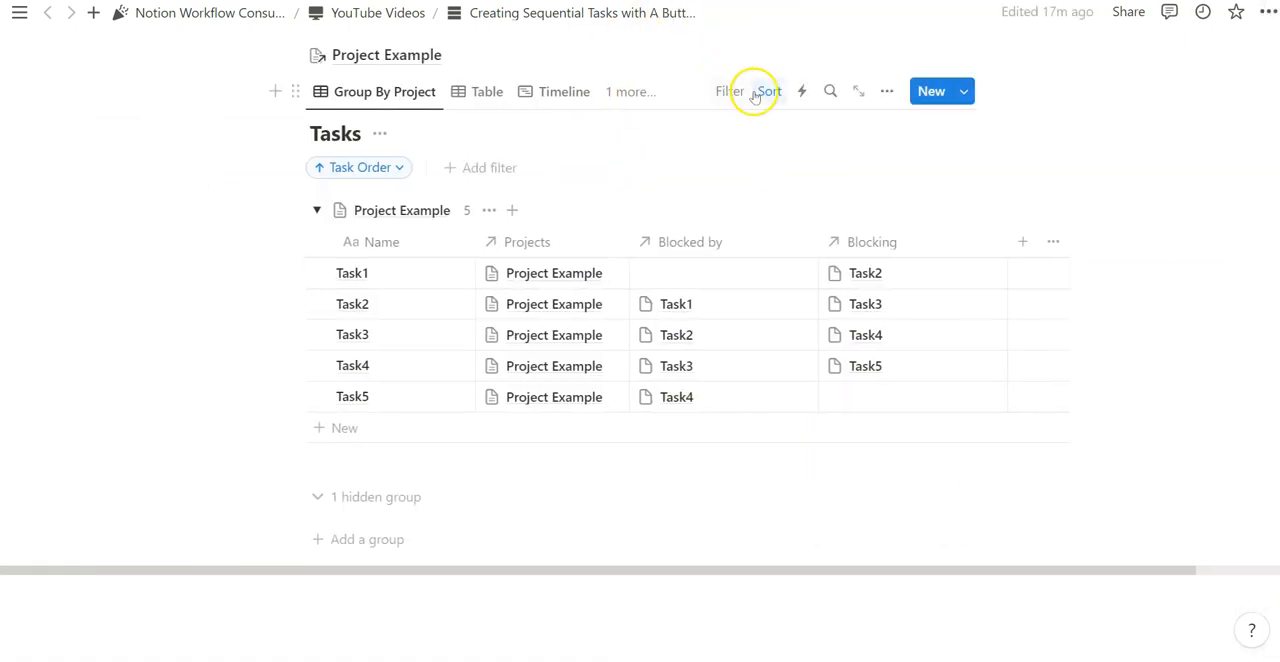
- Change the Group By Project view's sort to Last edited time in descending order
click(762, 93)
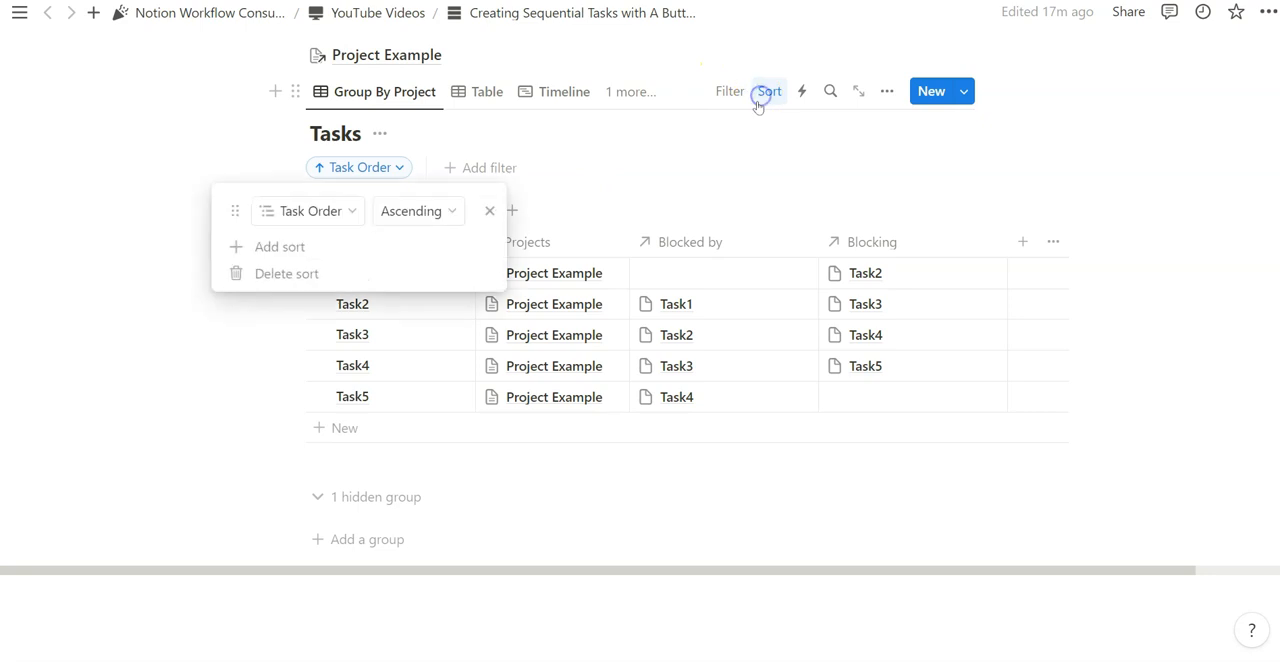
click(345, 214)
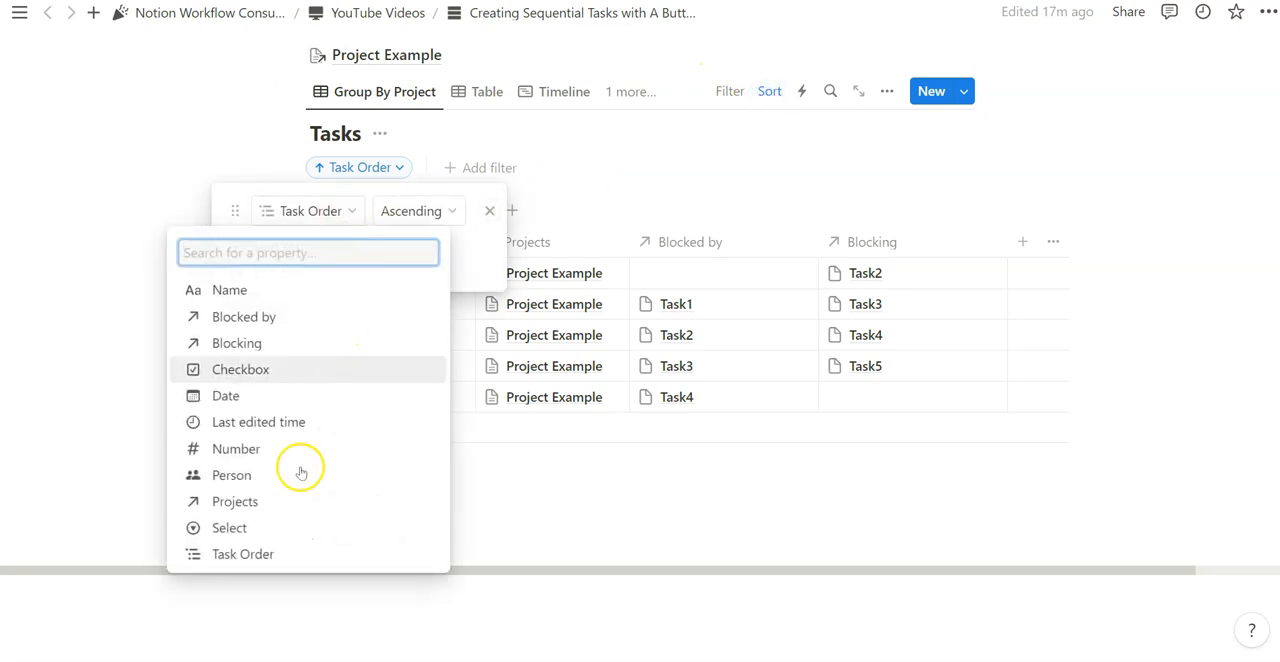
click(280, 424)
click(887, 91)
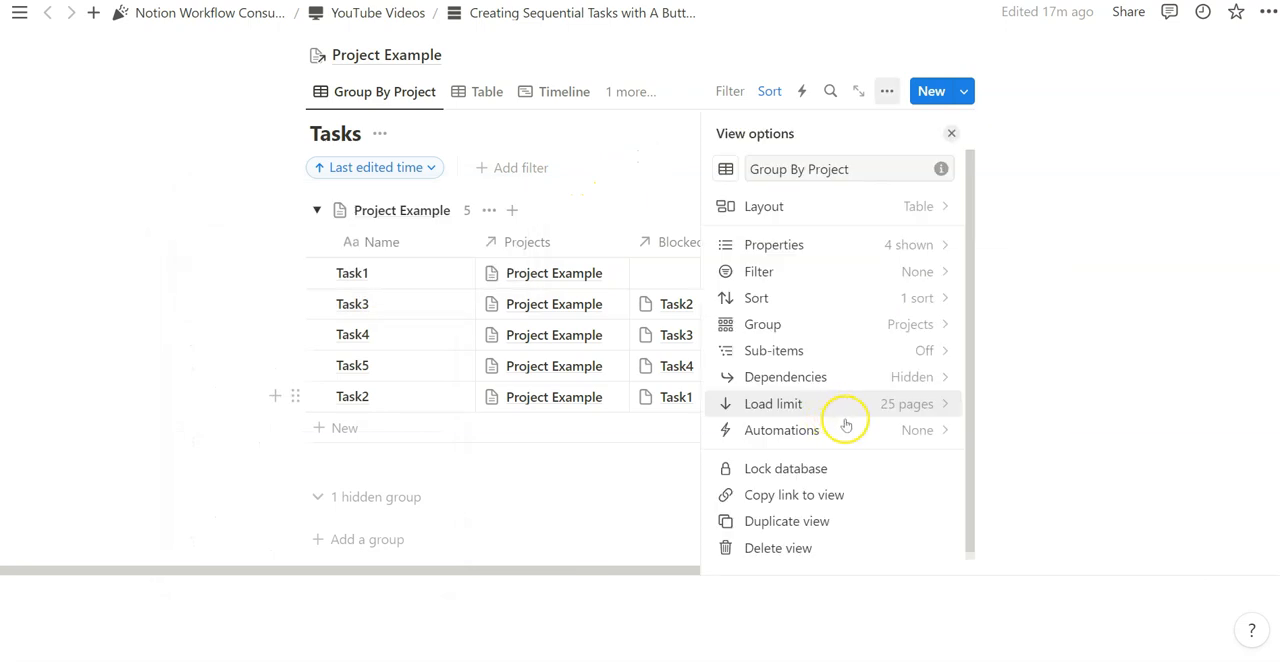
click(880, 297)
click(880, 172)
click(826, 234)
click(665, 133)
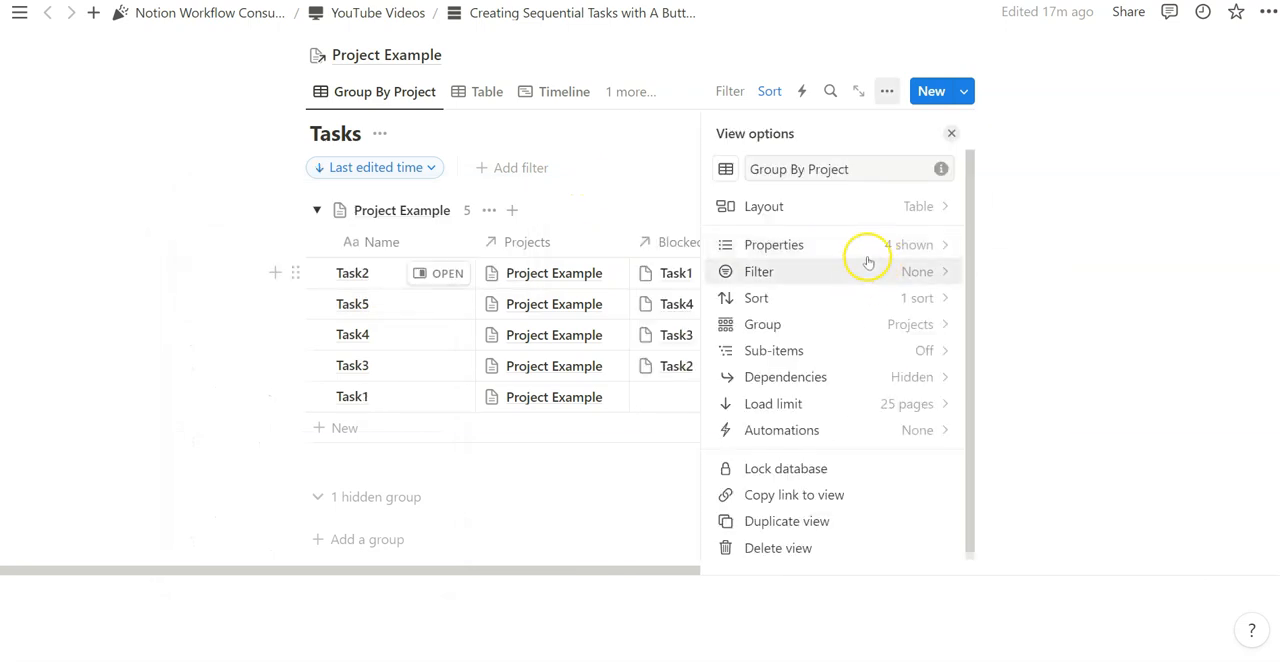
- Show the Last edited time property as a column in the Group By Project view
click(863, 247)
click(944, 133)
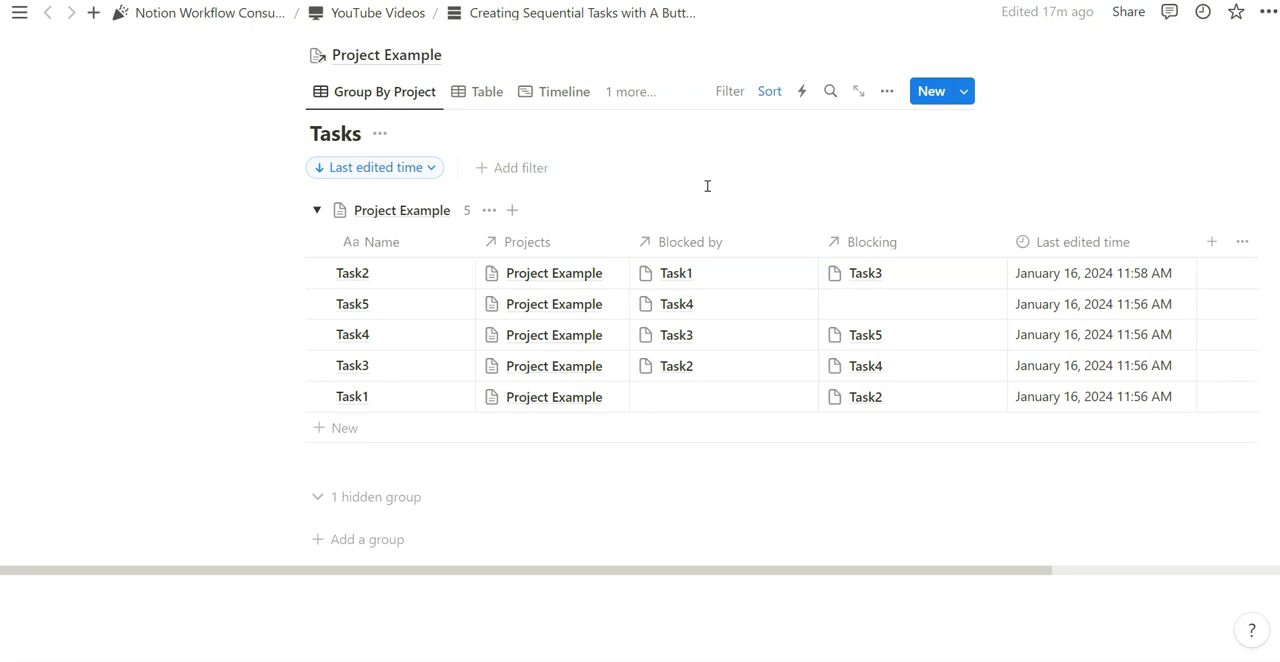
click(767, 90)
- Group the Tasks Timeline view by Projects and expand the Project Example group
scroll(577, 217, down, 5)
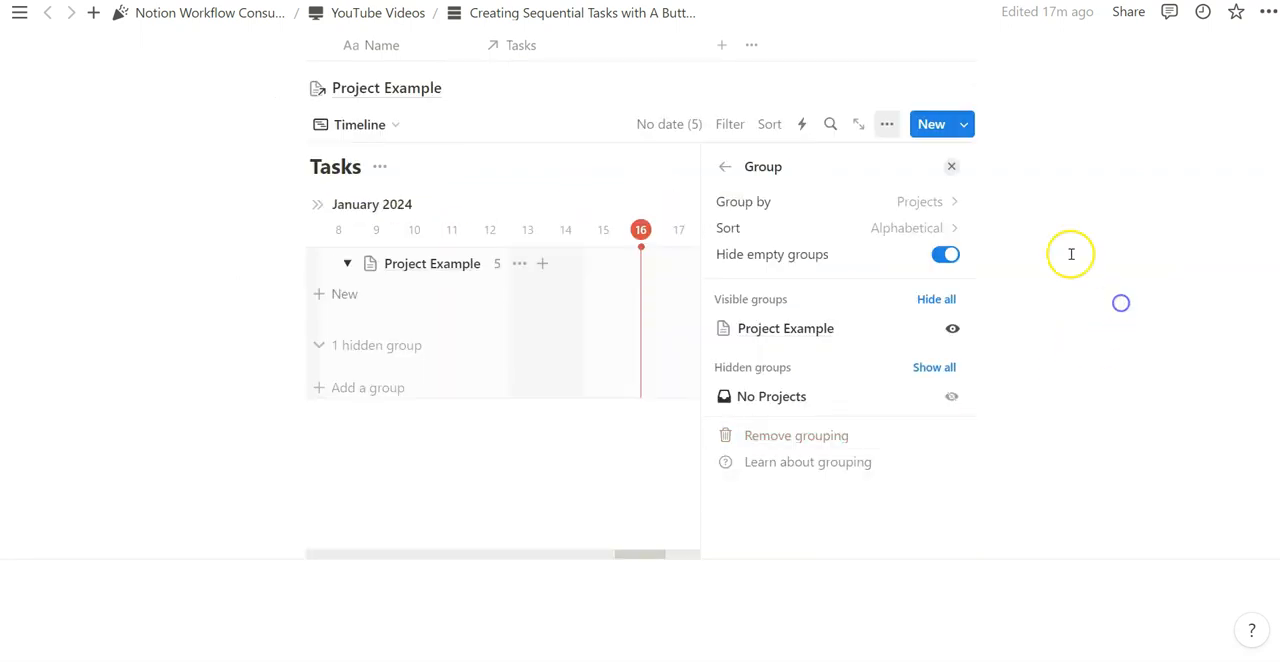
click(951, 167)
click(344, 262)
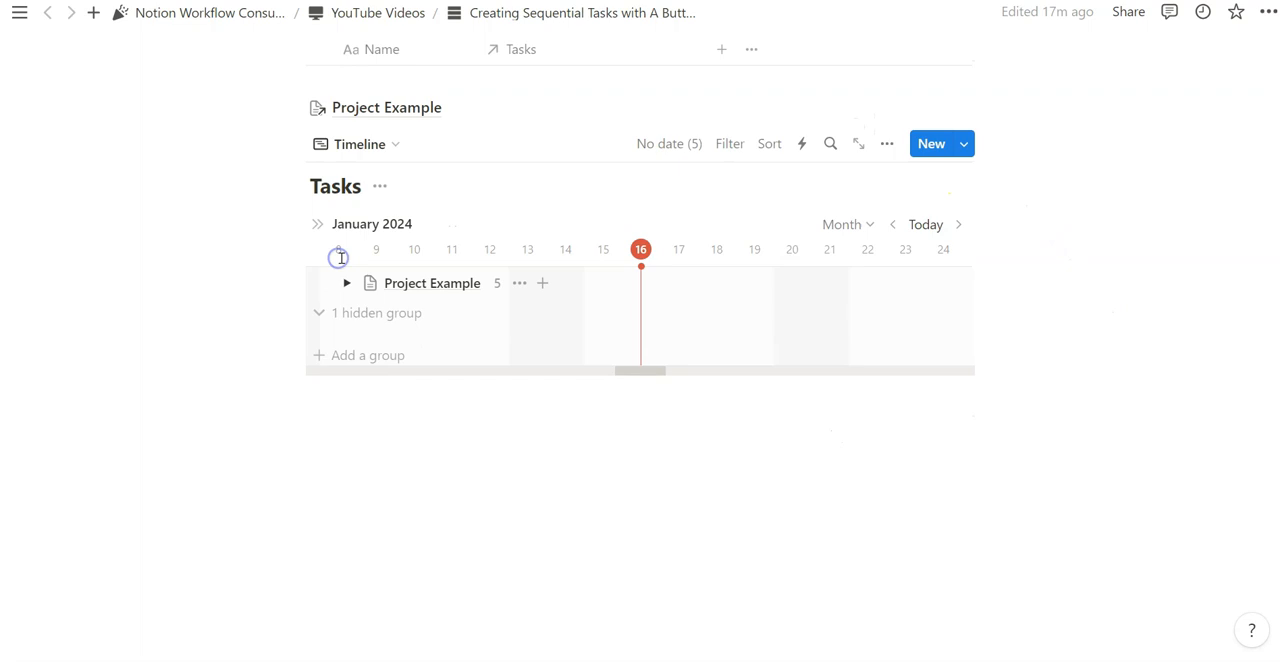
click(346, 281)
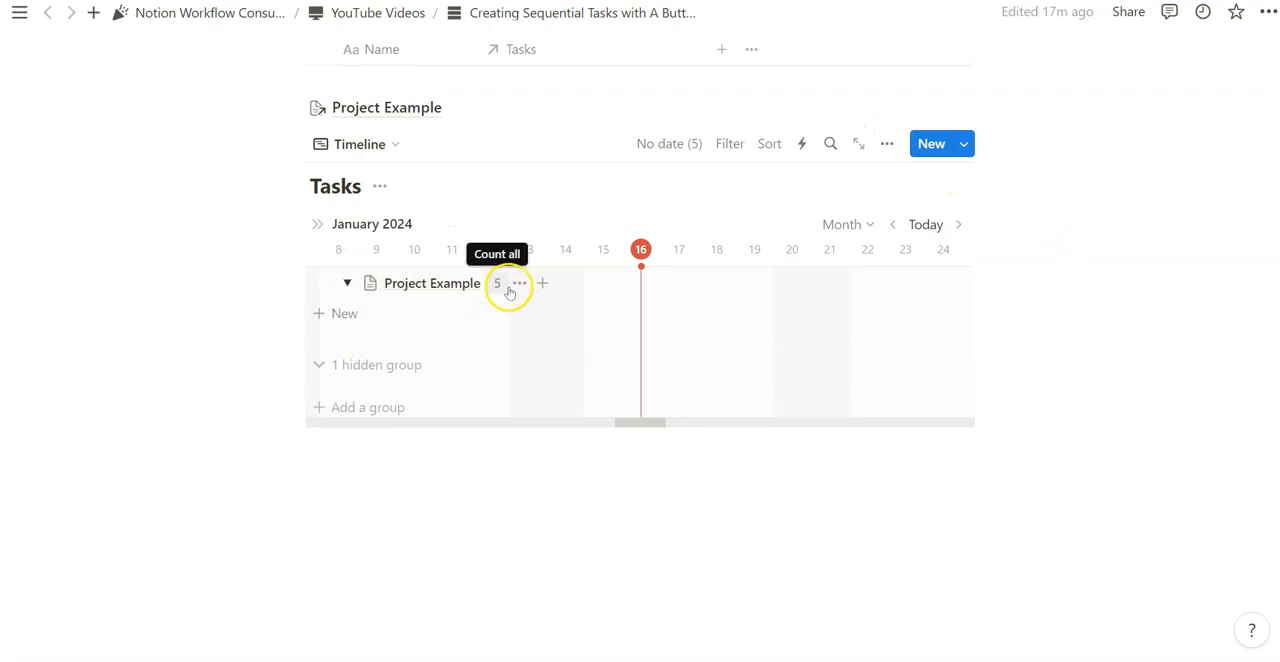
- Check the timeline's list of tasks without dates and its hidden group
click(680, 147)
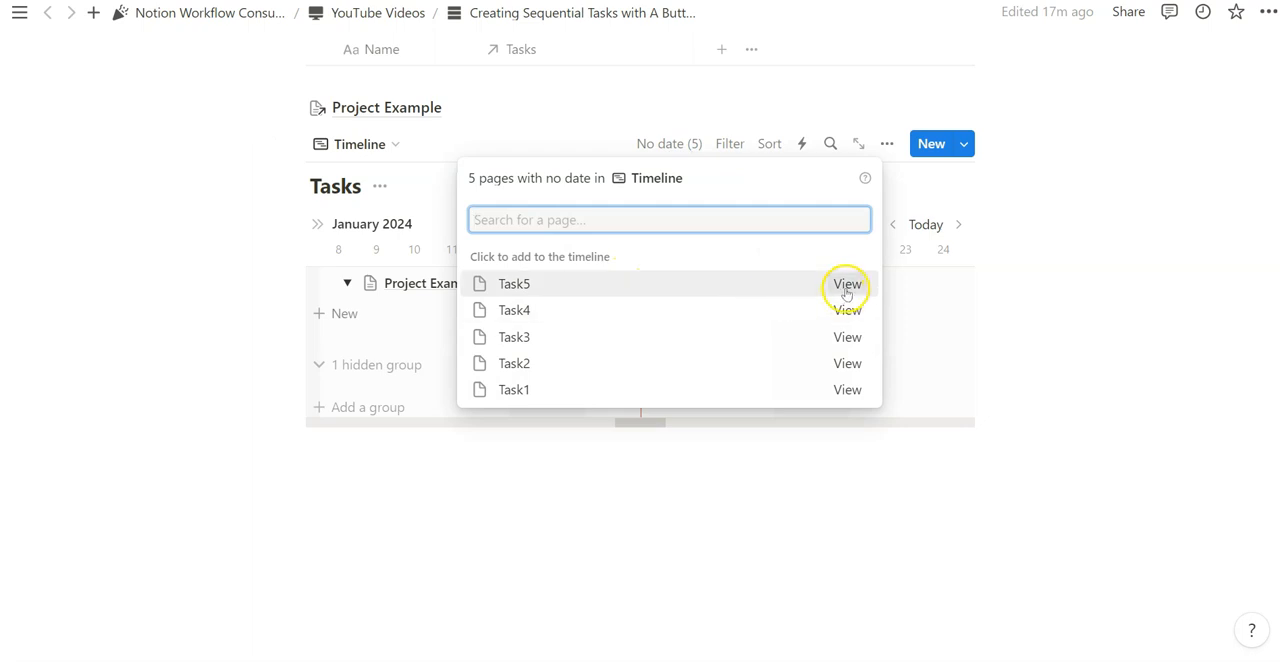
click(400, 254)
click(345, 369)
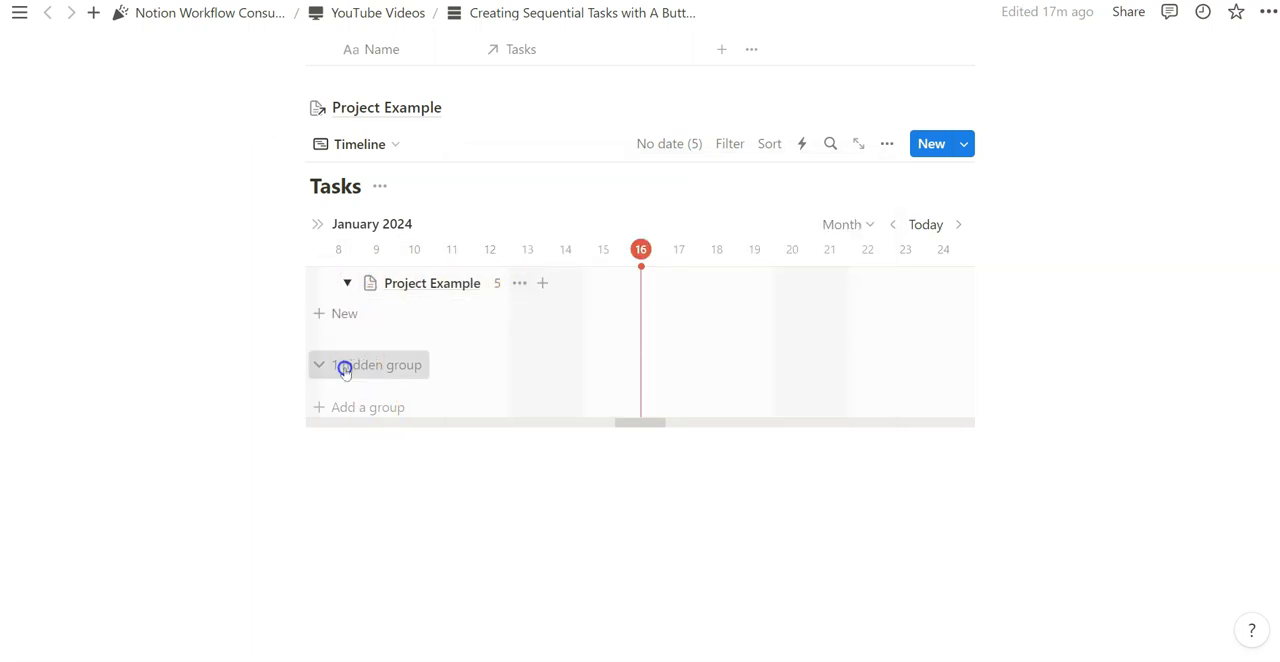
click(343, 366)
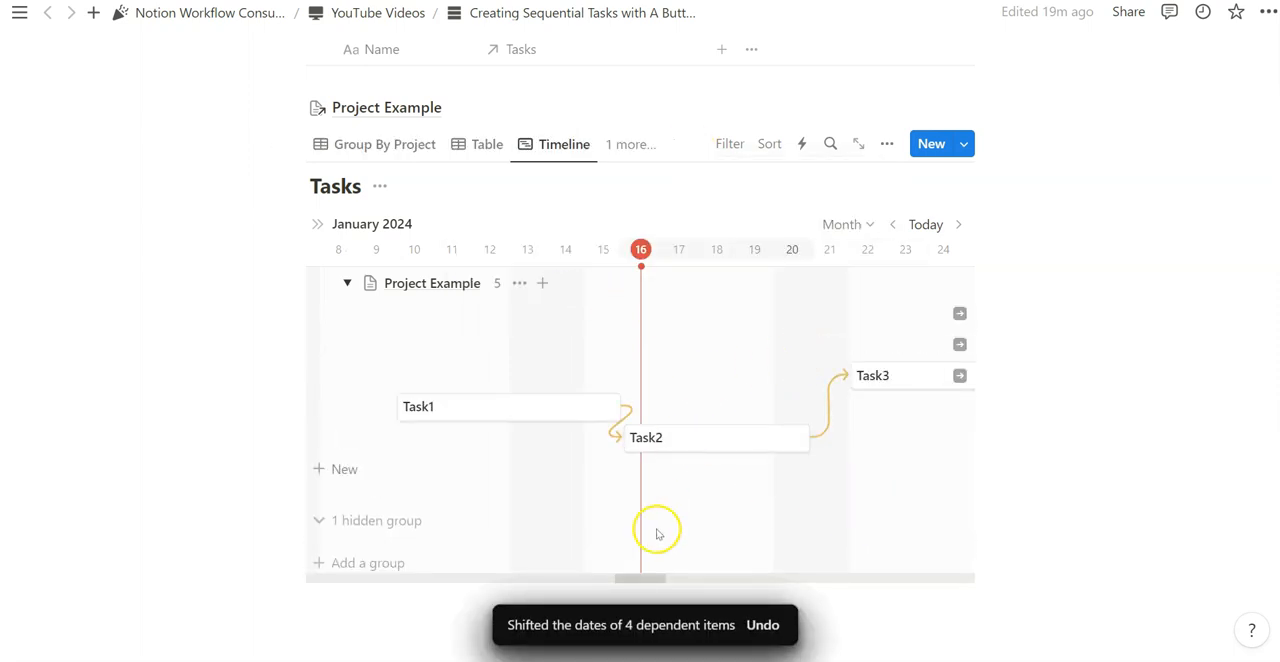
- Reschedule the timeline bars so Task3 runs January 22–27, Task4 January 29–February 3 and Task5 February 5–10
drag(642, 576, 676, 580)
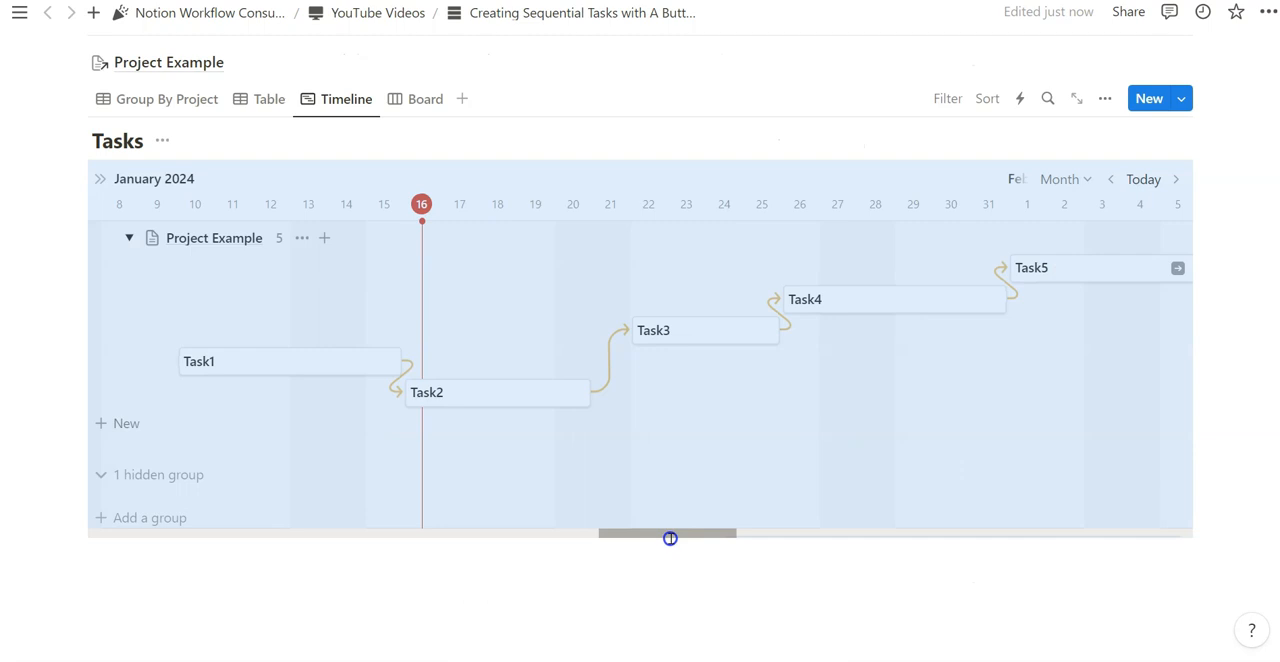
drag(669, 537, 676, 537)
mouse_move(414, 391)
mouse_down()
mouse_move(557, 400)
mouse_move(402, 398)
mouse_up()
drag(751, 323, 829, 328)
drag(727, 532, 740, 530)
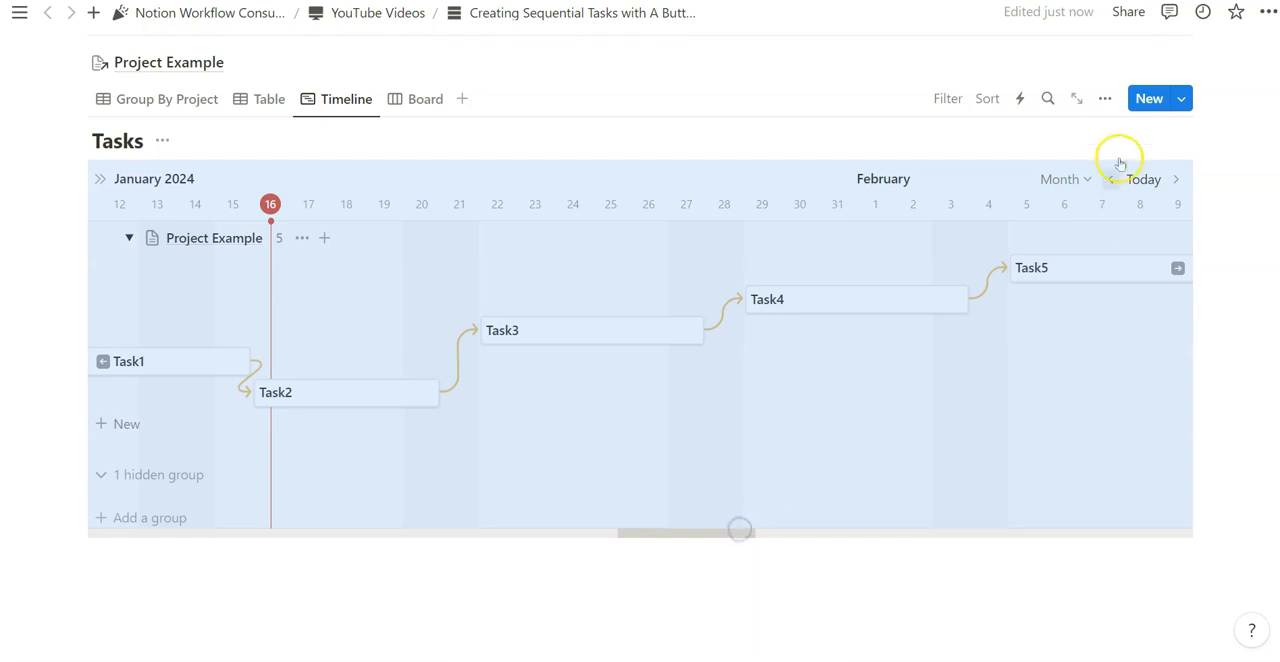
- Turn on the table section beside the timeline in the Timeline view's properties
click(1105, 98)
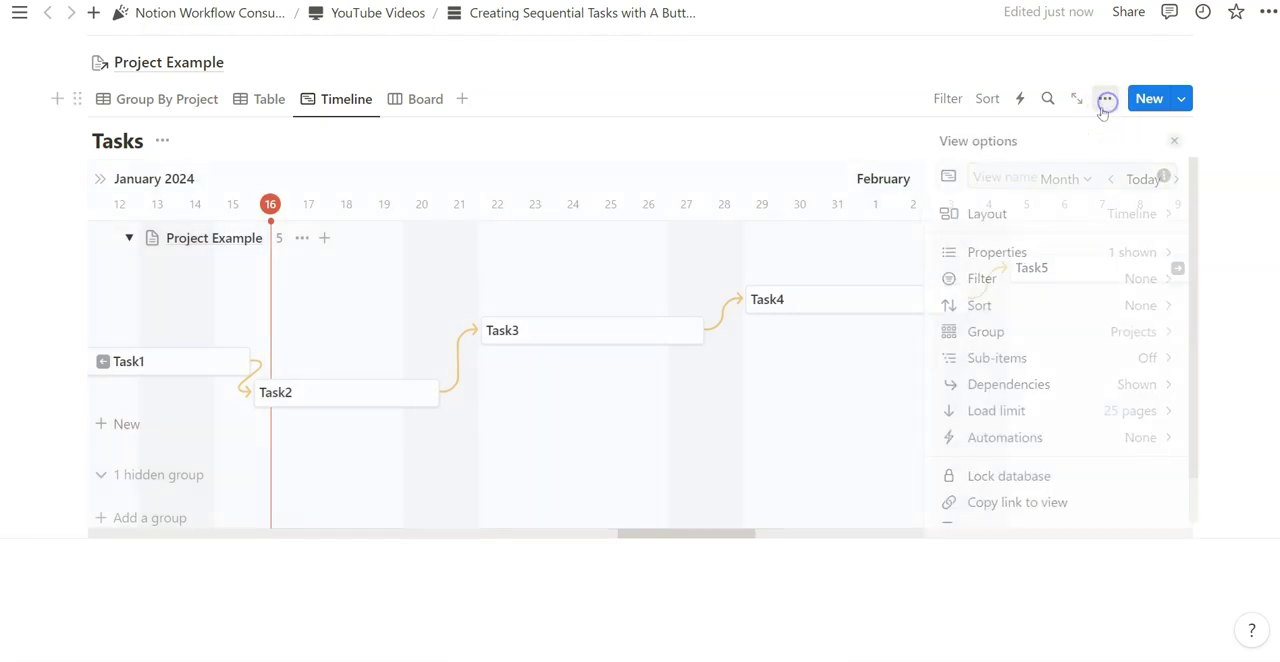
click(1145, 255)
scroll(1140, 350, down, 3)
click(1010, 214)
click(1159, 246)
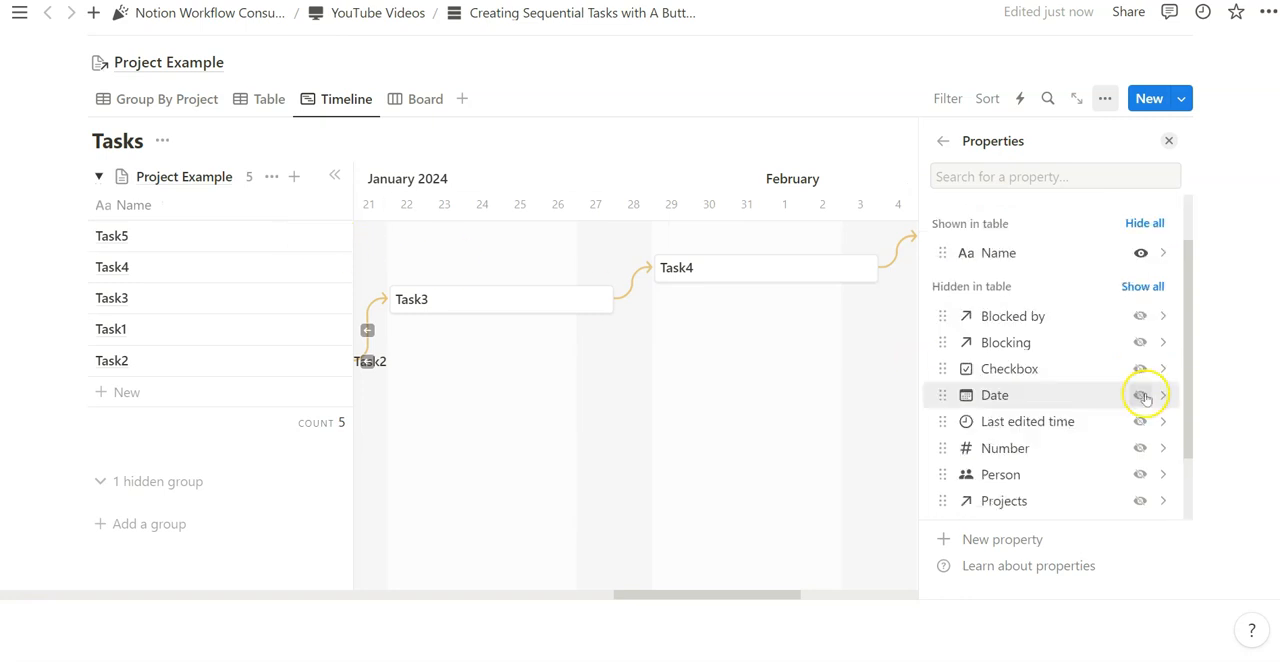
- Show Date and hide Name in the timeline's table, then widen the Date column to fit the full date ranges
click(1140, 395)
click(1140, 253)
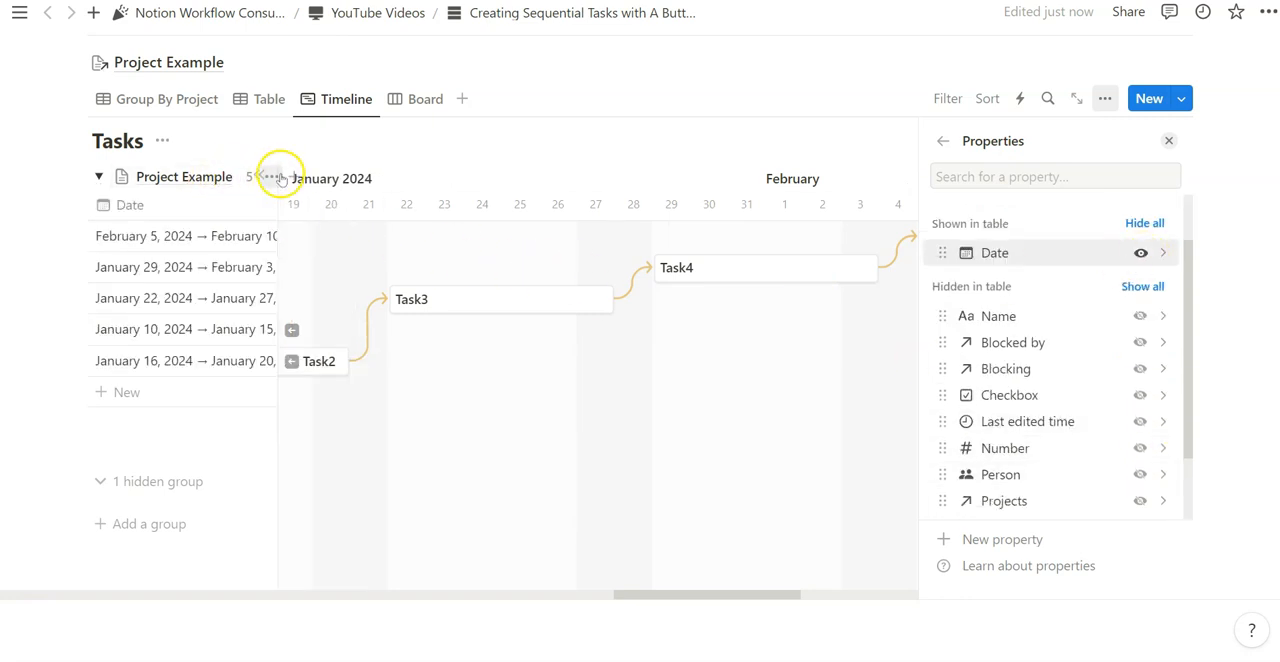
drag(276, 196, 323, 191)
key(Escape)
- Review which properties are shown and hidden in the Timeline view's table section
click(1105, 98)
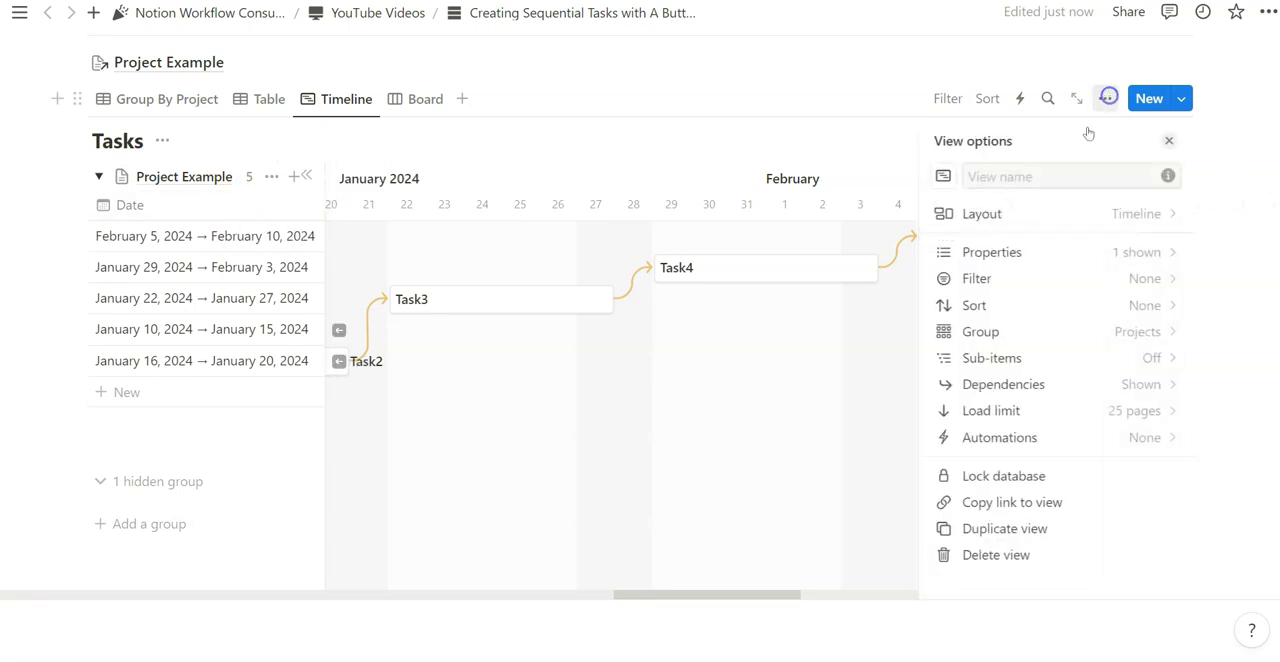
click(1137, 251)
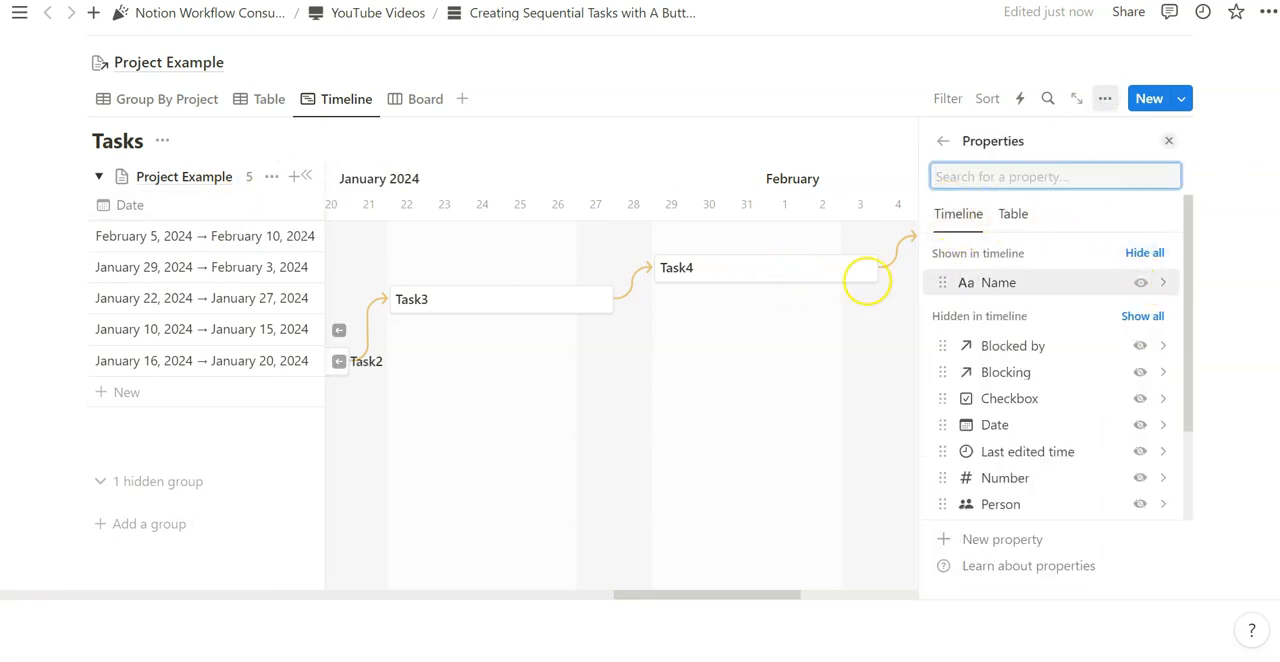
click(1020, 215)
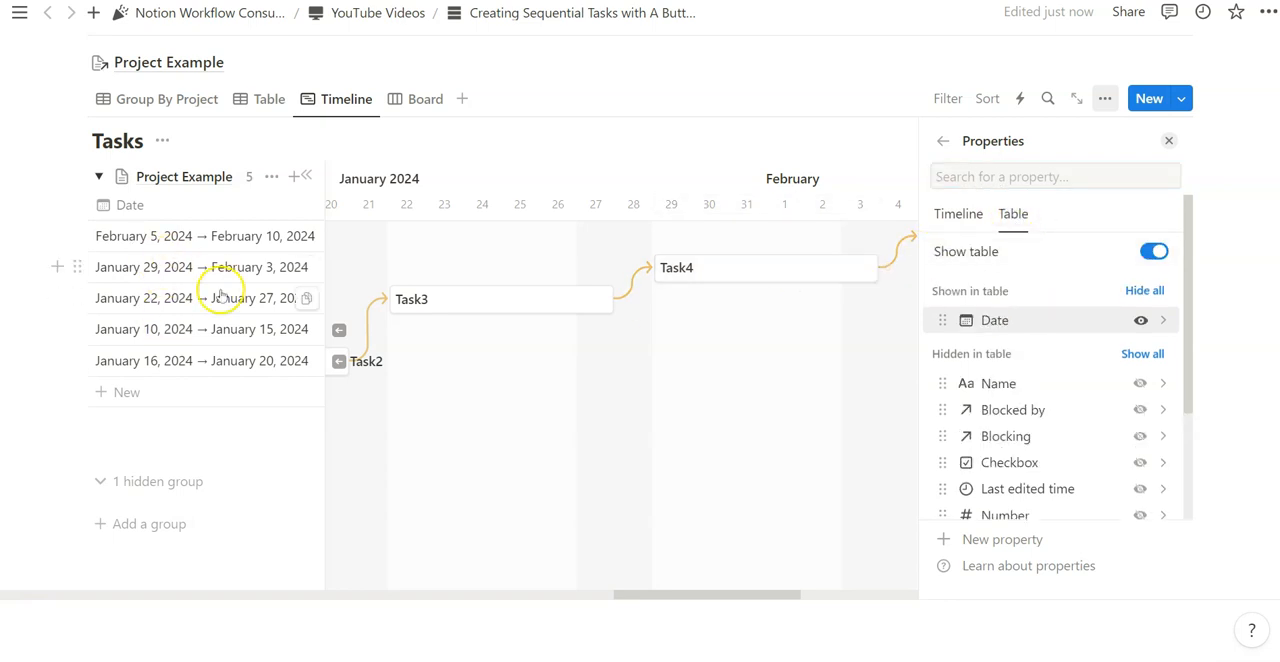
scroll(1043, 381, down, 2)
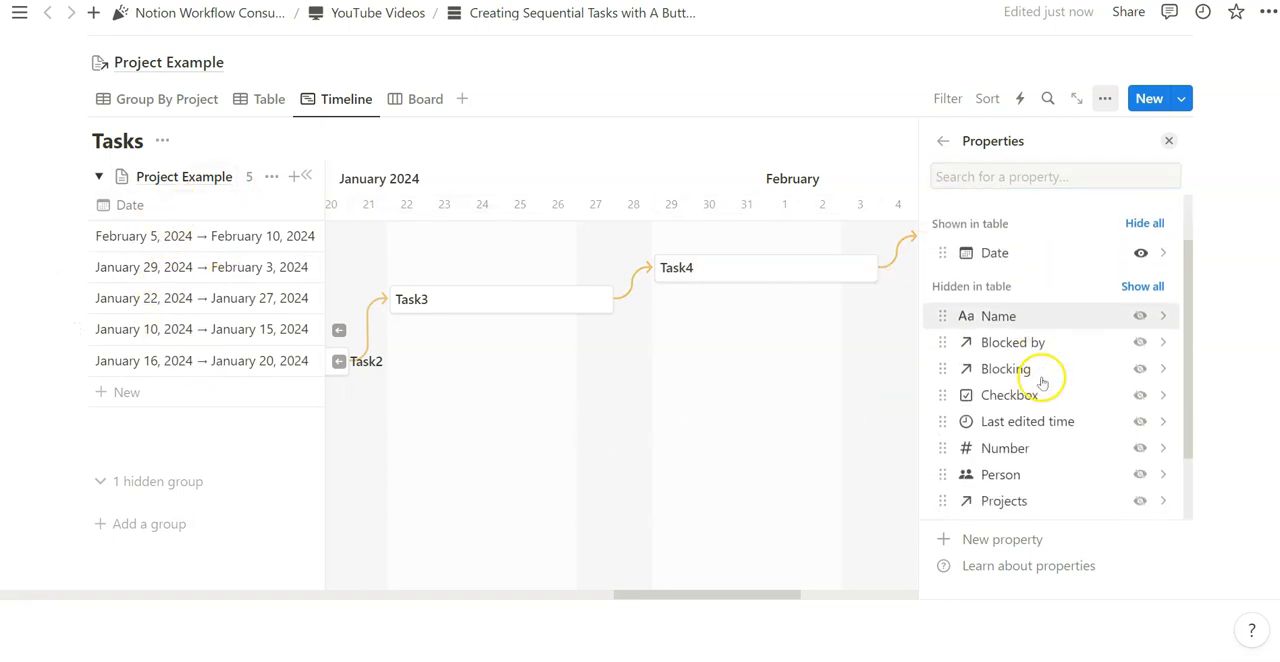
scroll(1051, 421, up, 2)
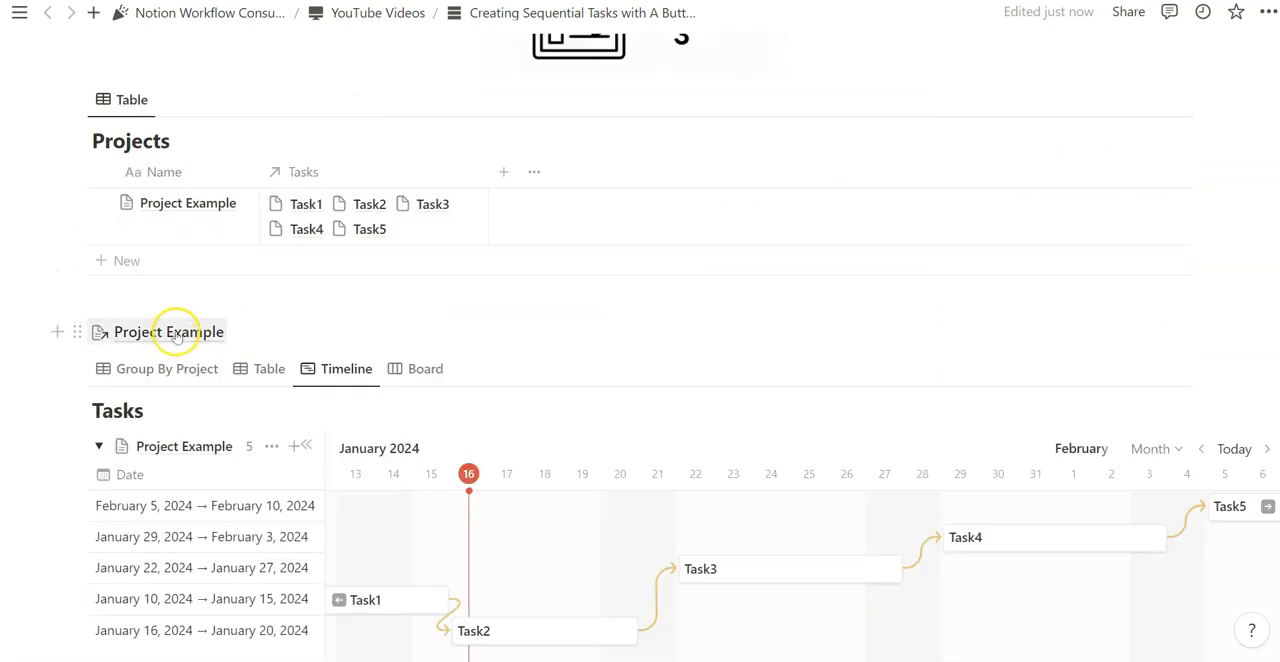
click(175, 330)
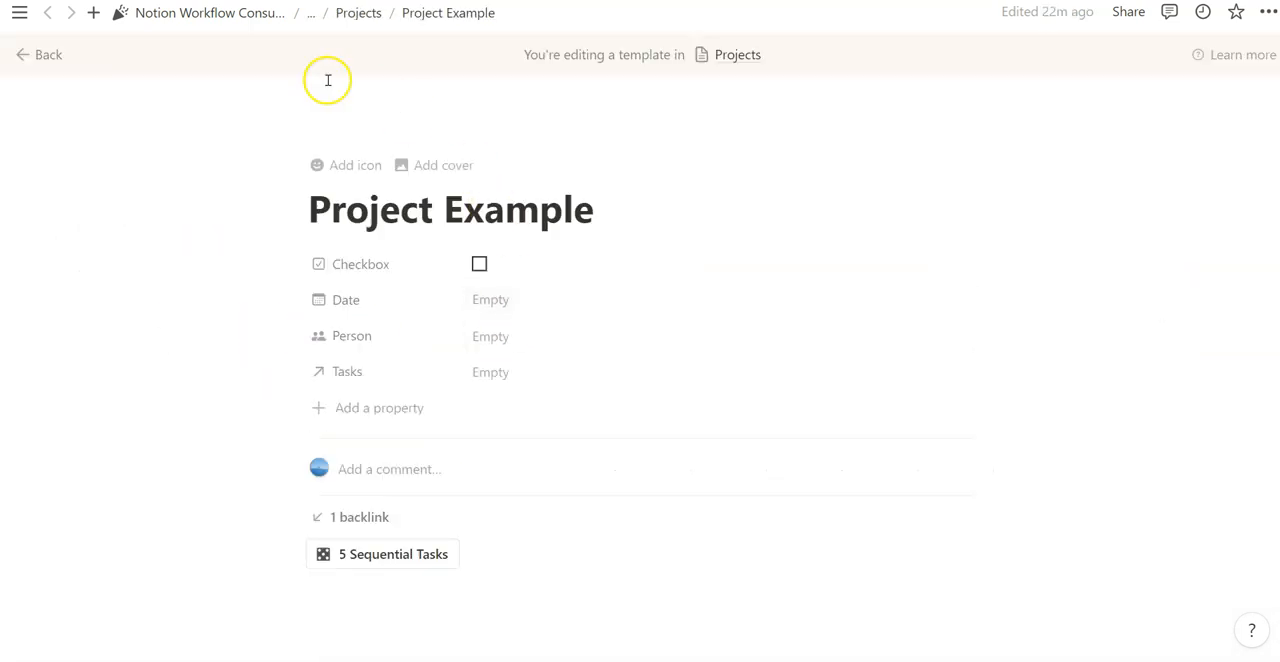
click(42, 55)
scroll(432, 266, down, 3)
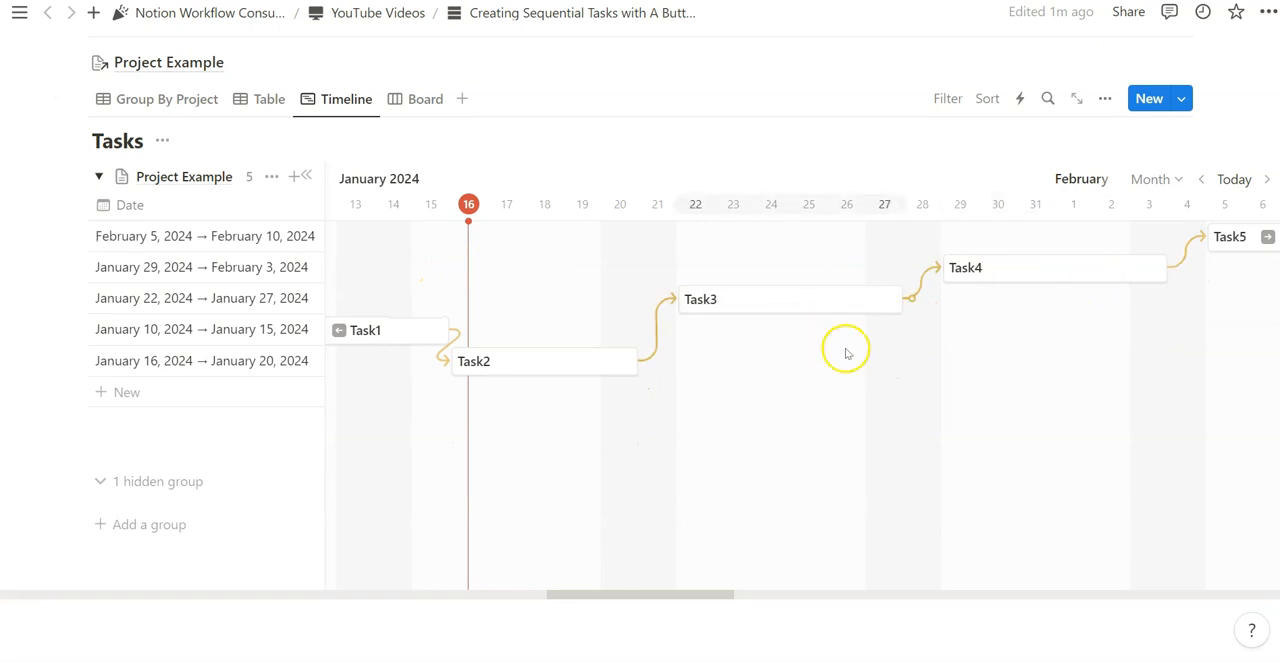
- Change the Group By Project view's sort property from Last edited time to Task Order
scroll(843, 349, up, 1)
click(262, 166)
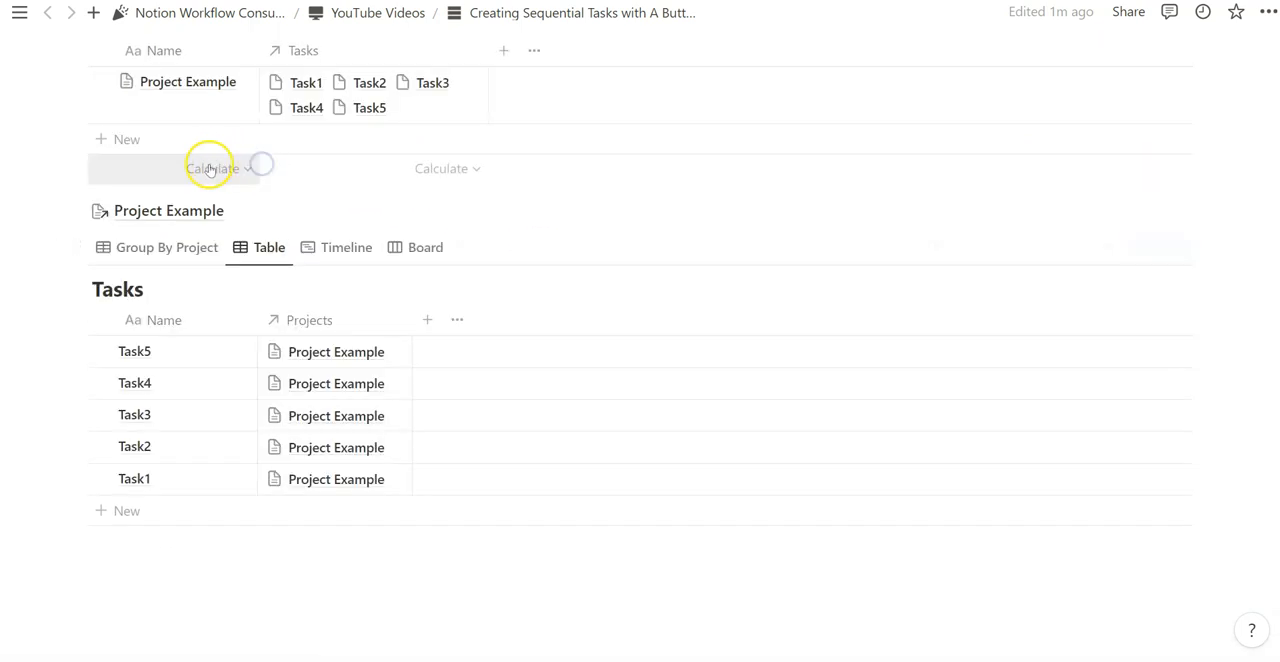
click(191, 247)
click(1005, 252)
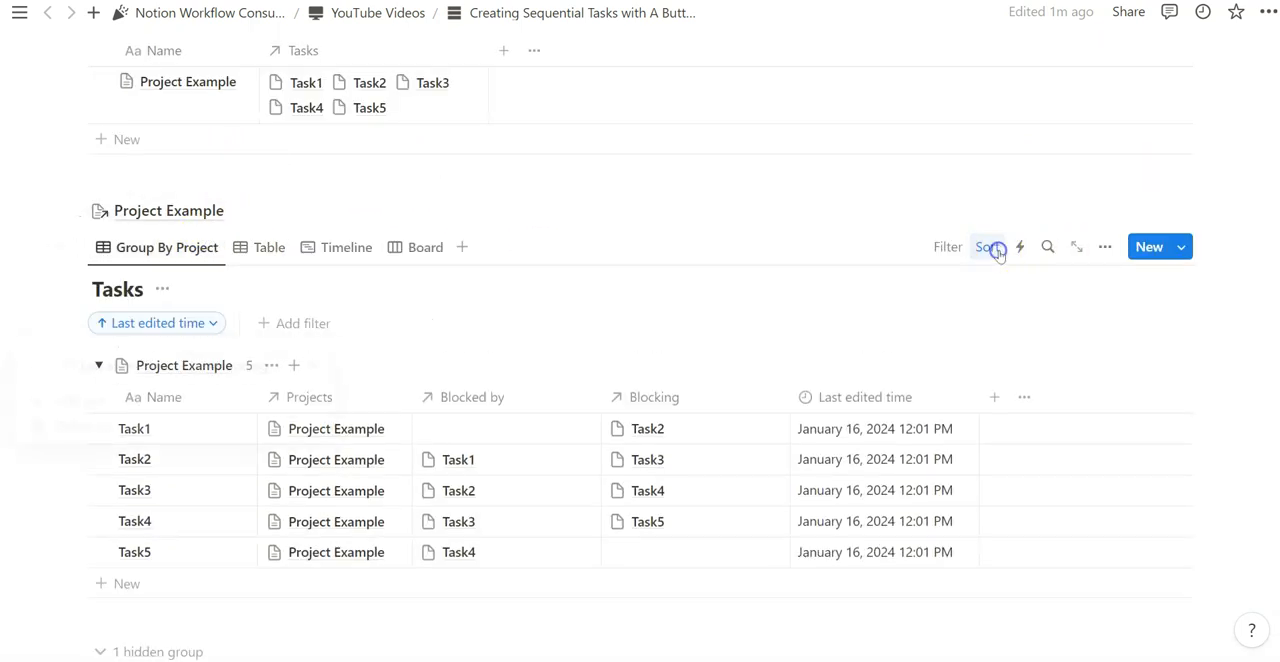
click(131, 323)
click(120, 366)
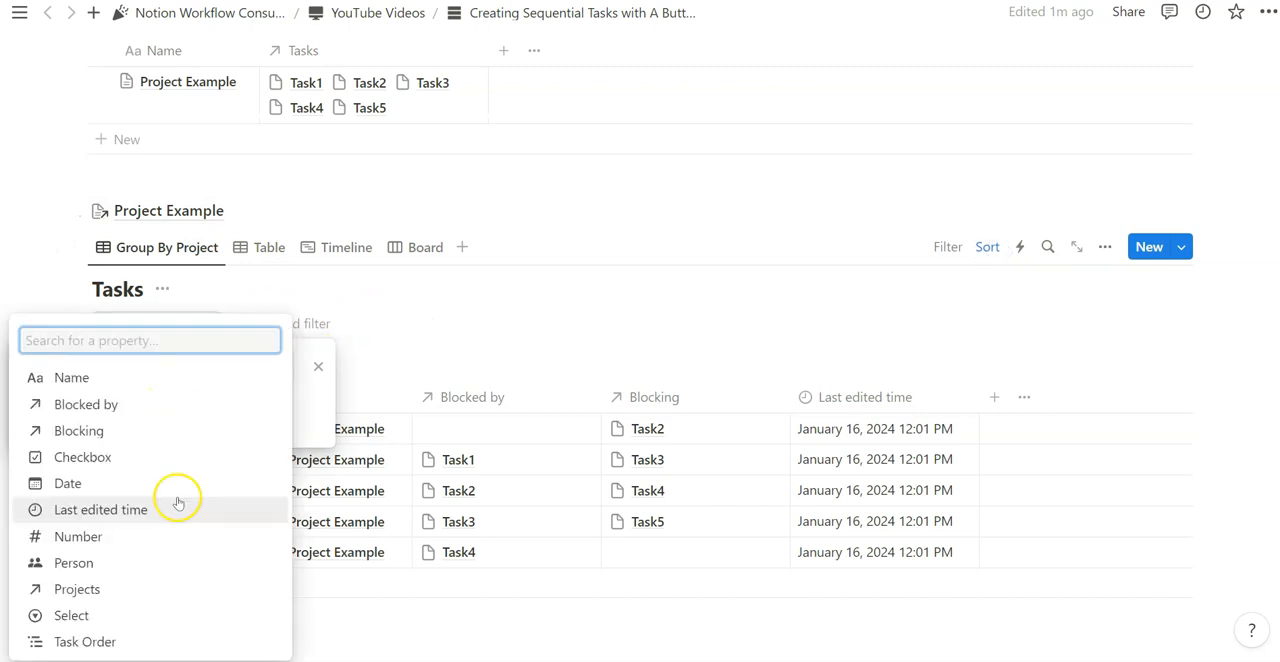
click(157, 643)
click(157, 643)
- Delete all five tasks, Task1 through Task5, from the Group By Project view
scroll(157, 643, down, 2)
drag(40, 288, 1140, 429)
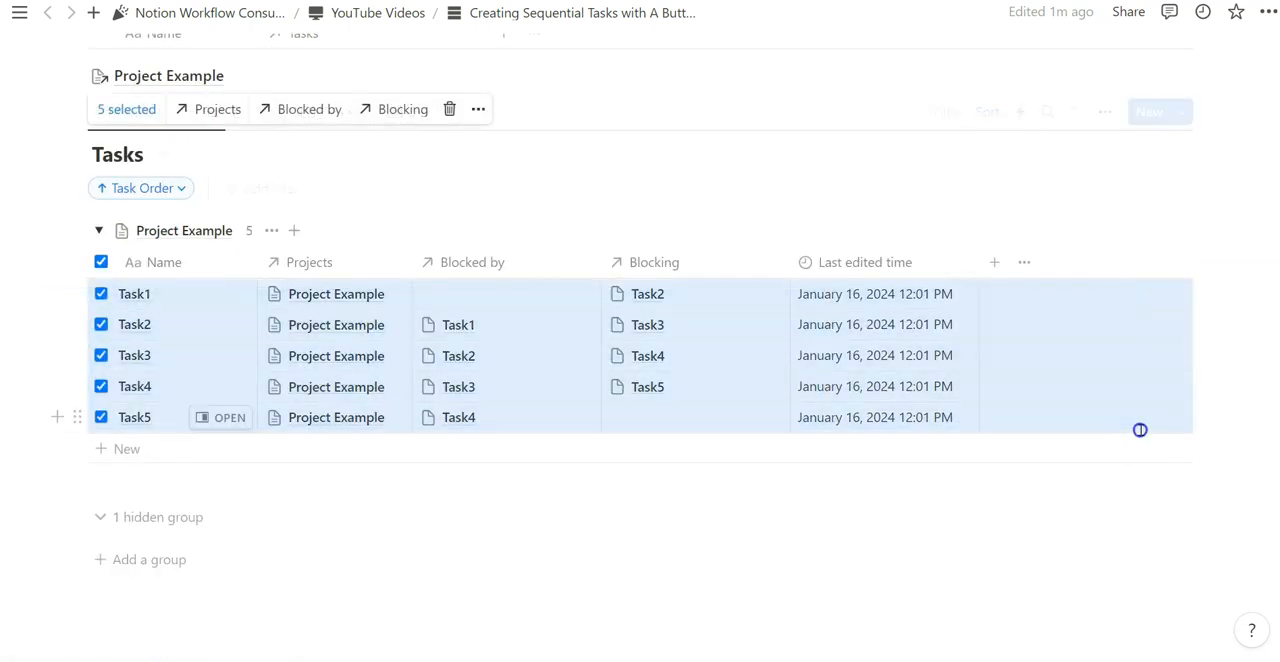
key(Delete)
- In the Project Example template's 5 Sequential Tasks button, set the Date of Task1 and Task2 to Today
scroll(659, 272, up, 2)
click(169, 349)
scroll(479, 360, down, 2)
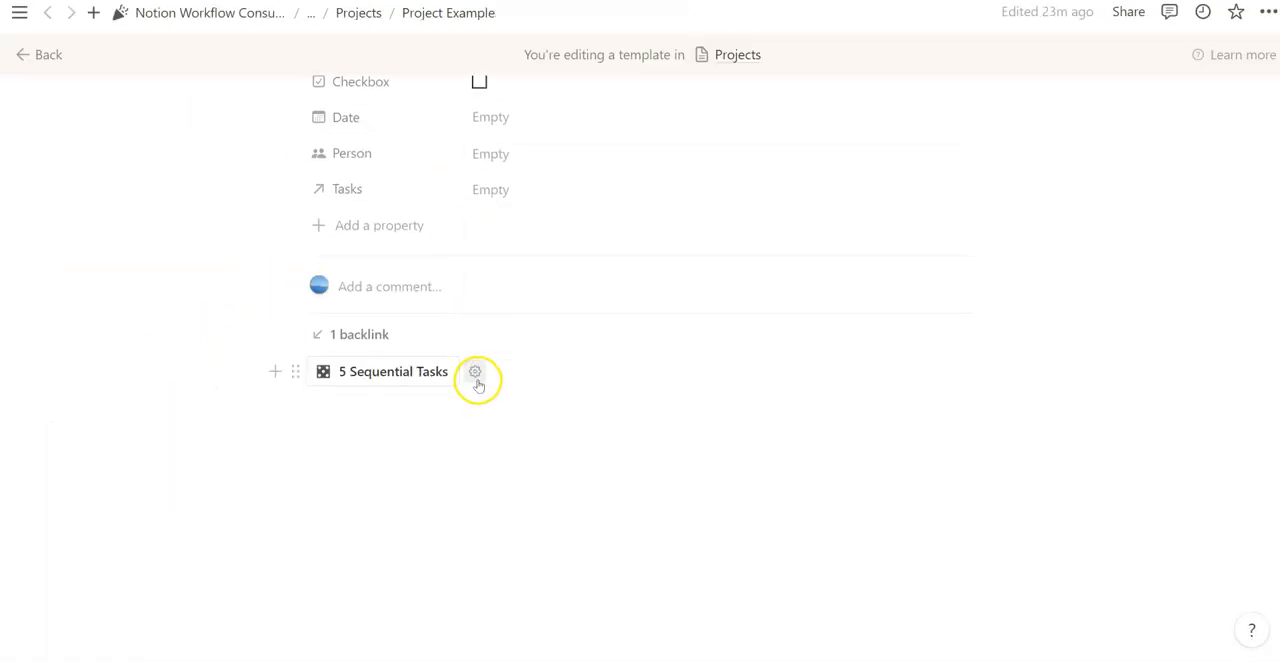
click(477, 375)
click(414, 429)
click(301, 266)
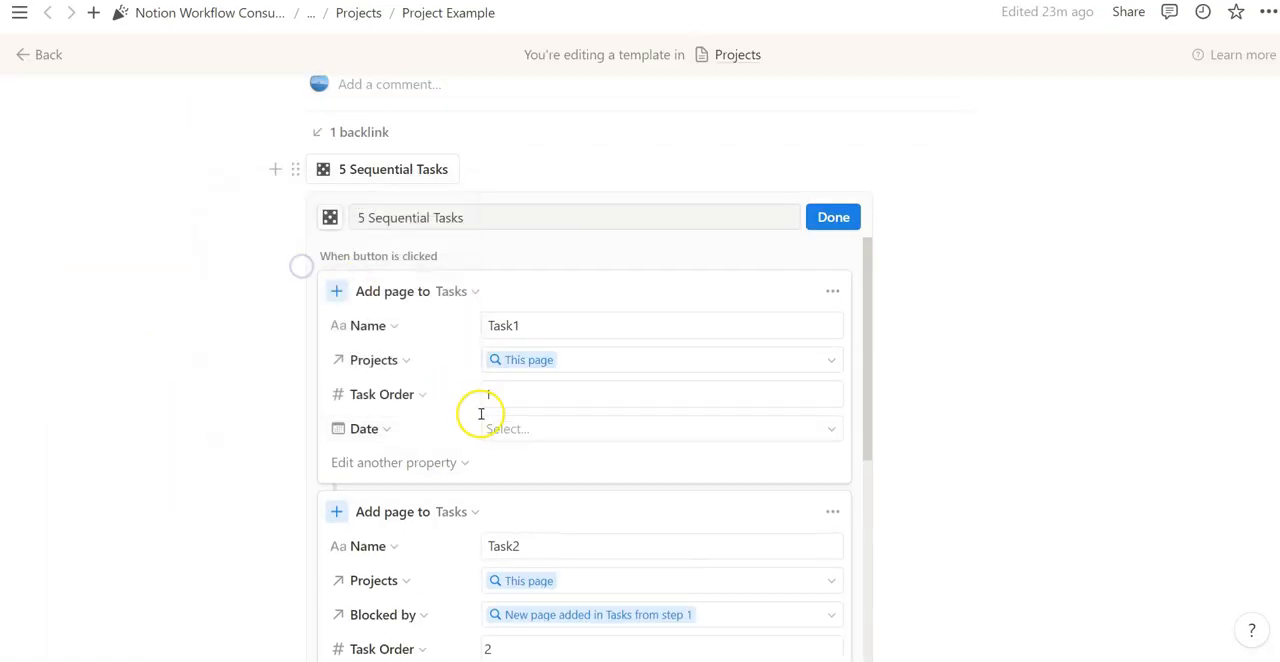
click(520, 432)
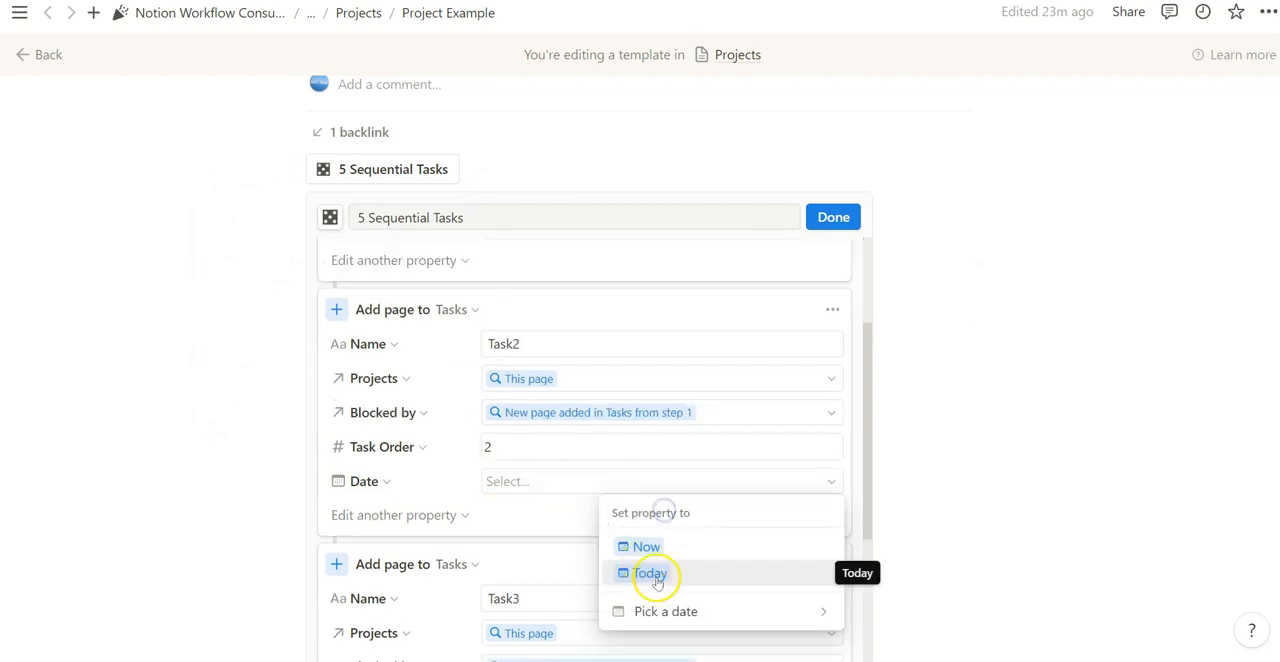
click(650, 573)
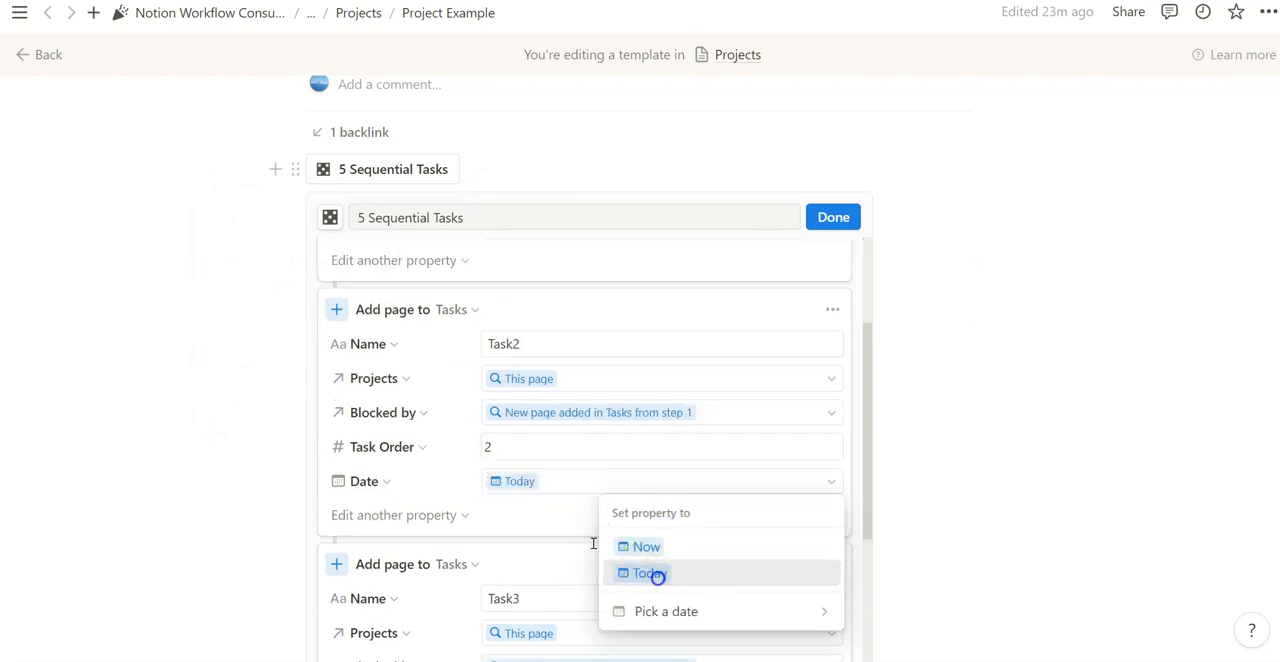
- Add the Date property set to Today for Task3, Task4 and Task5, and save the button
scroll(600, 530, down, 3)
click(440, 482)
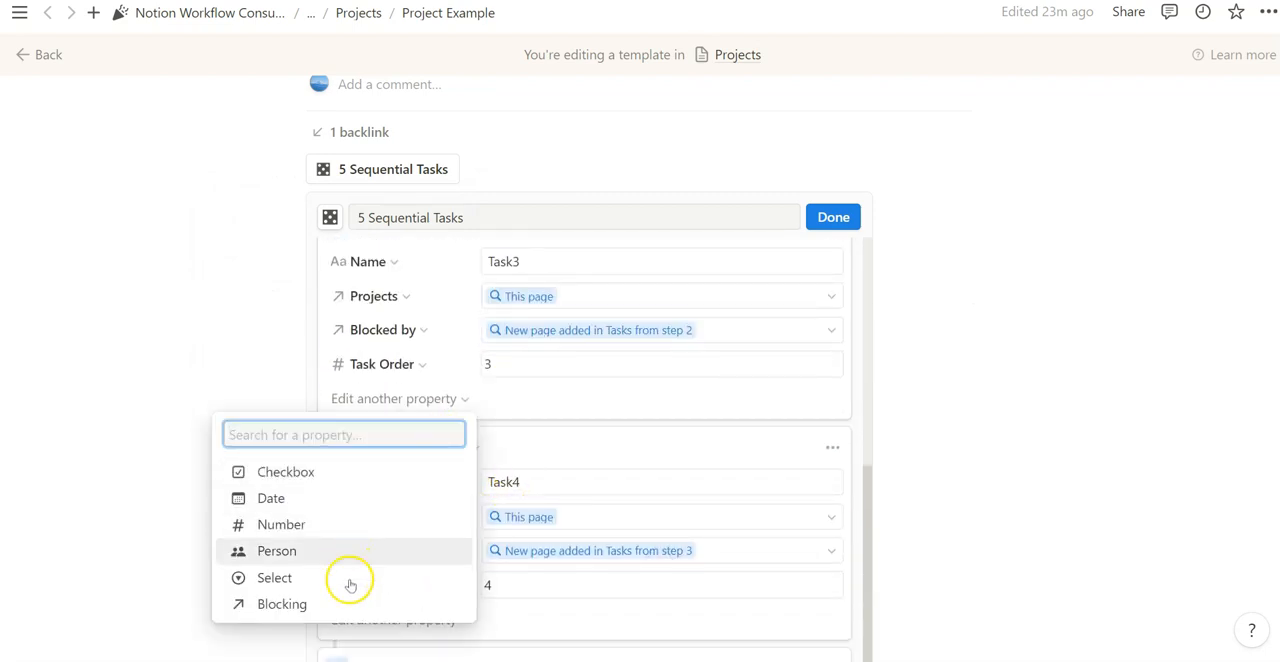
click(330, 498)
scroll(420, 420, down, 1)
click(497, 333)
click(640, 421)
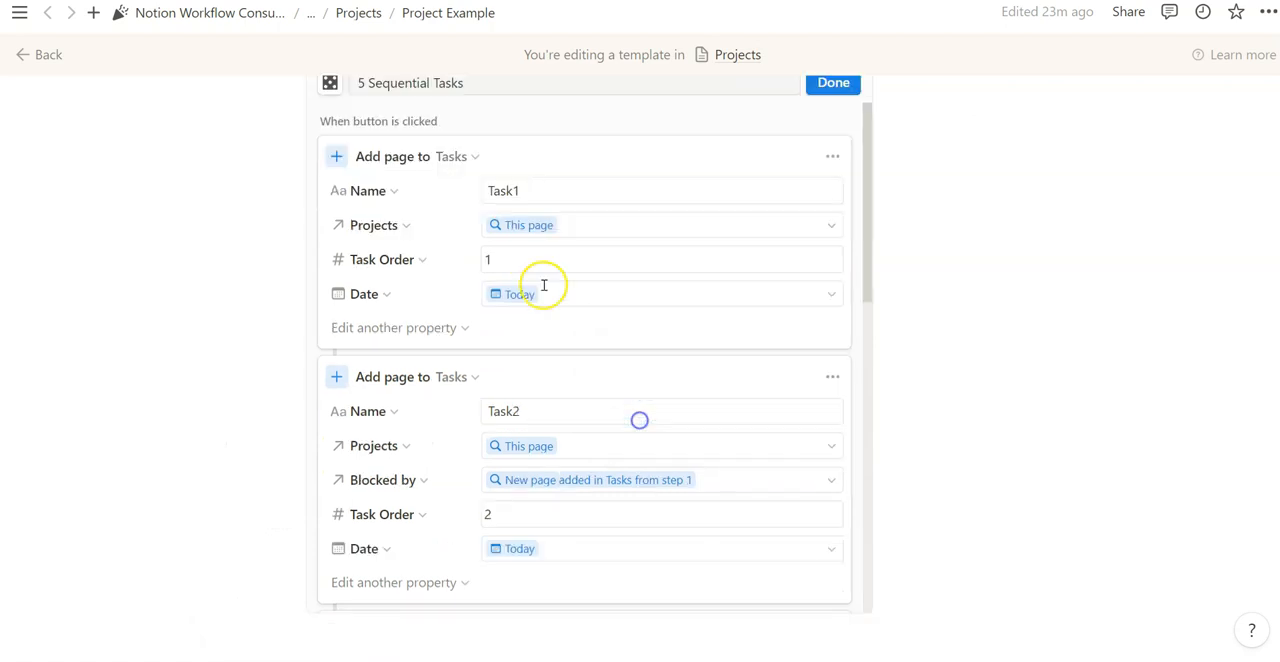
scroll(565, 305, up, 3)
click(834, 350)
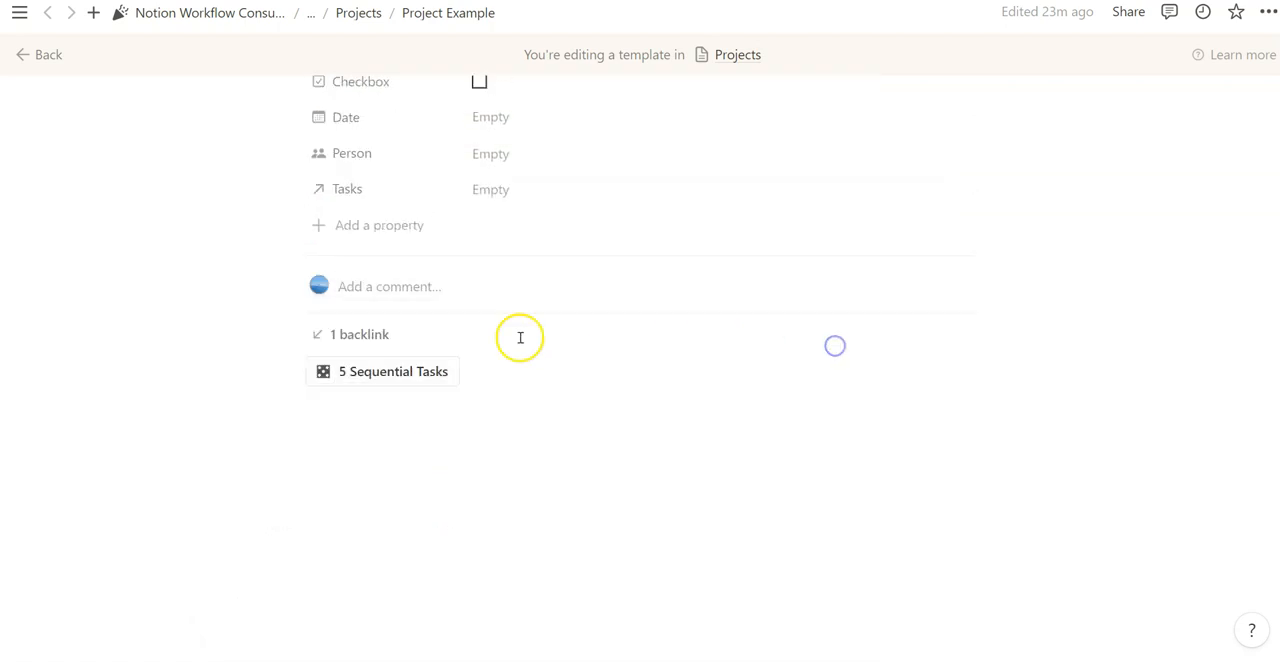
- Reopen the 5 Sequential Tasks button's settings, review the other properties available for Task1, and close them
scroll(577, 403, up, 3)
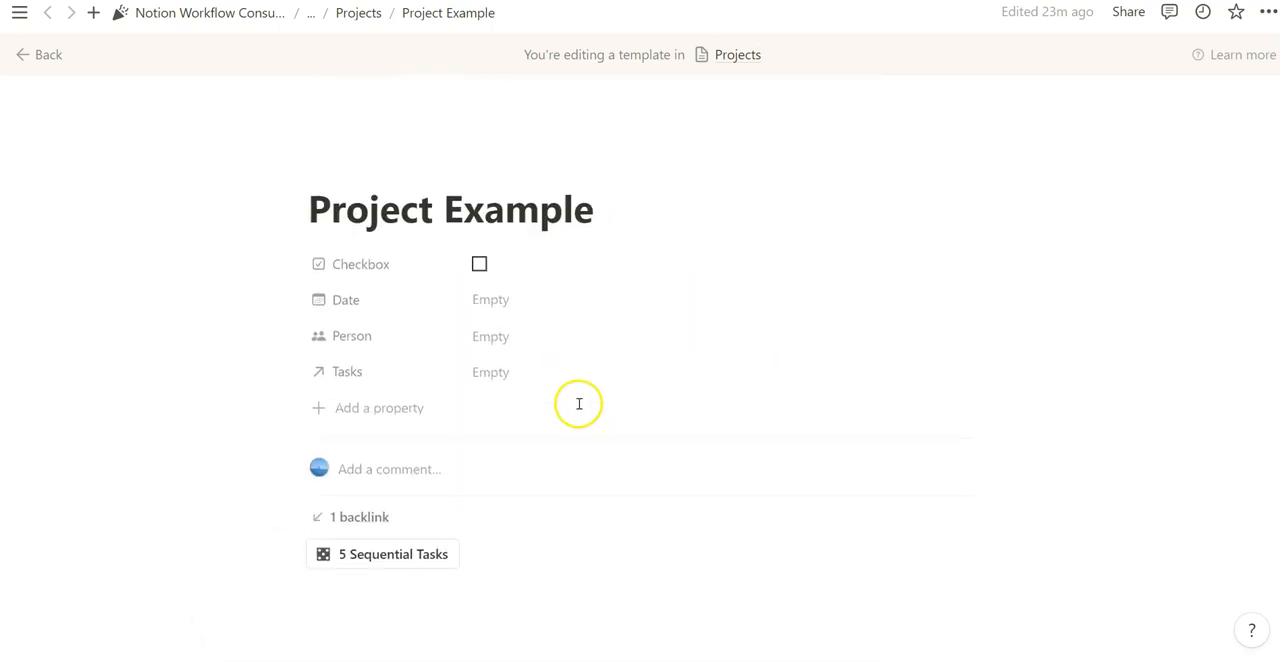
scroll(645, 315, down, 2)
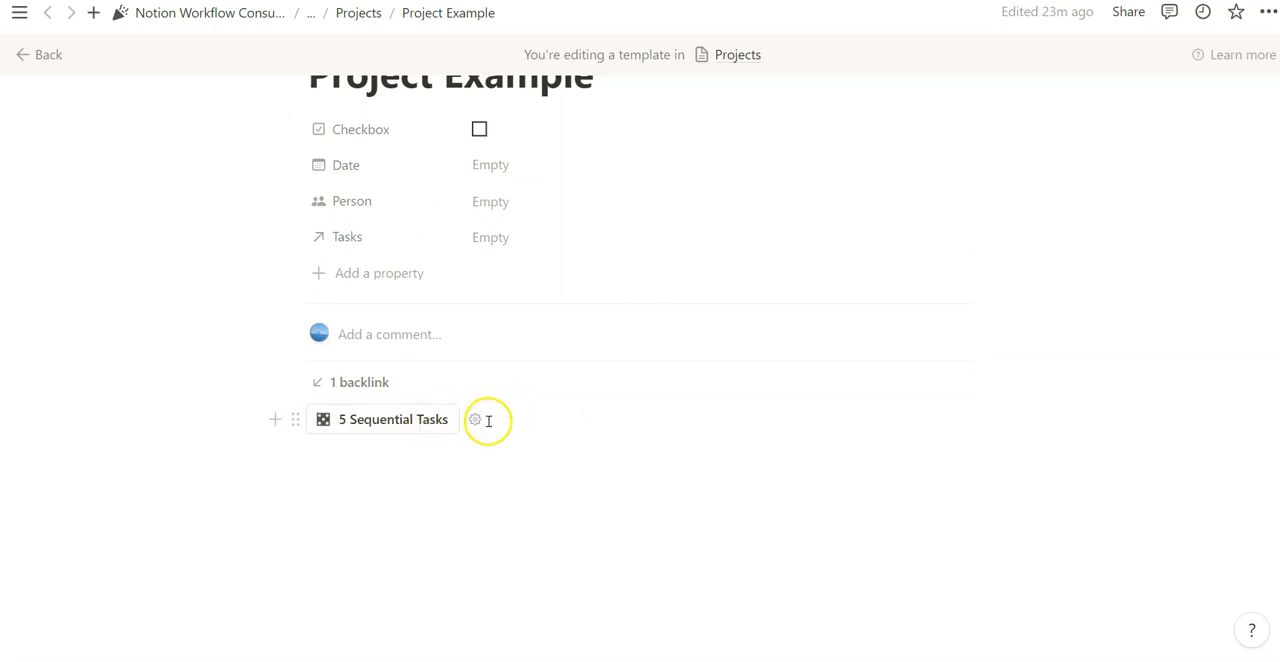
click(488, 420)
click(483, 420)
scroll(486, 477, down, 2)
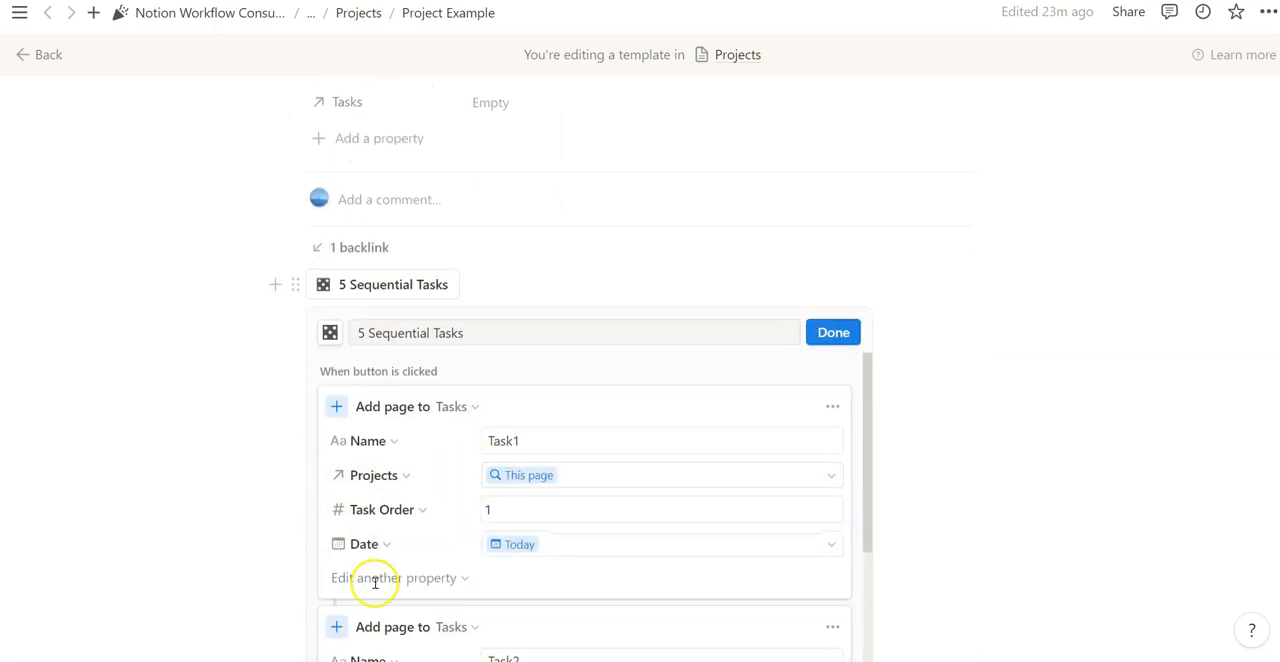
click(410, 577)
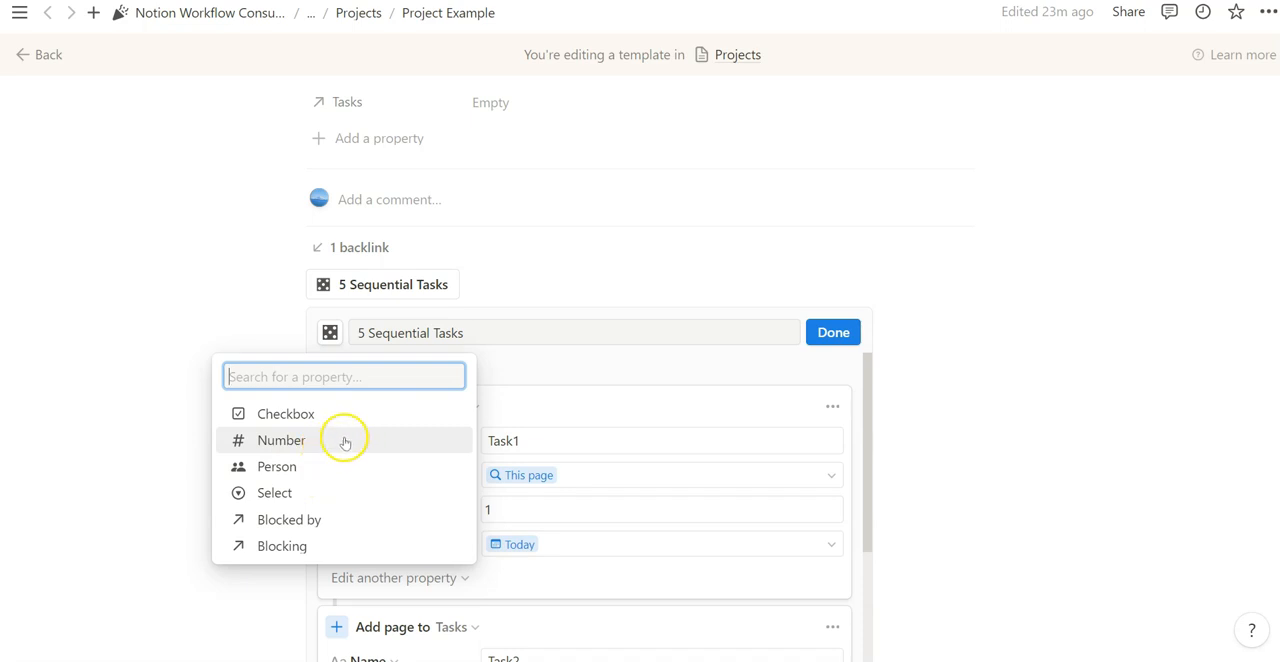
click(831, 331)
click(831, 331)
scroll(574, 343, up, 3)
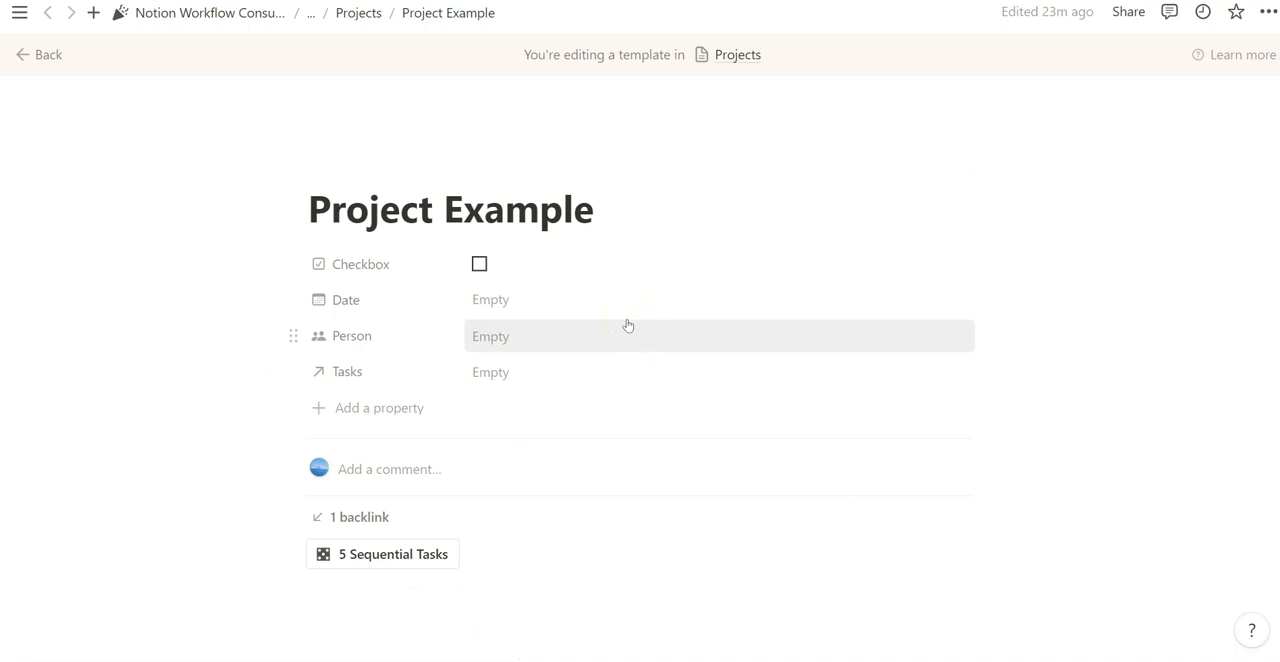
- Create a new project from the Project Example template, run its 5 Sequential Tasks button, and close the project page
click(274, 174)
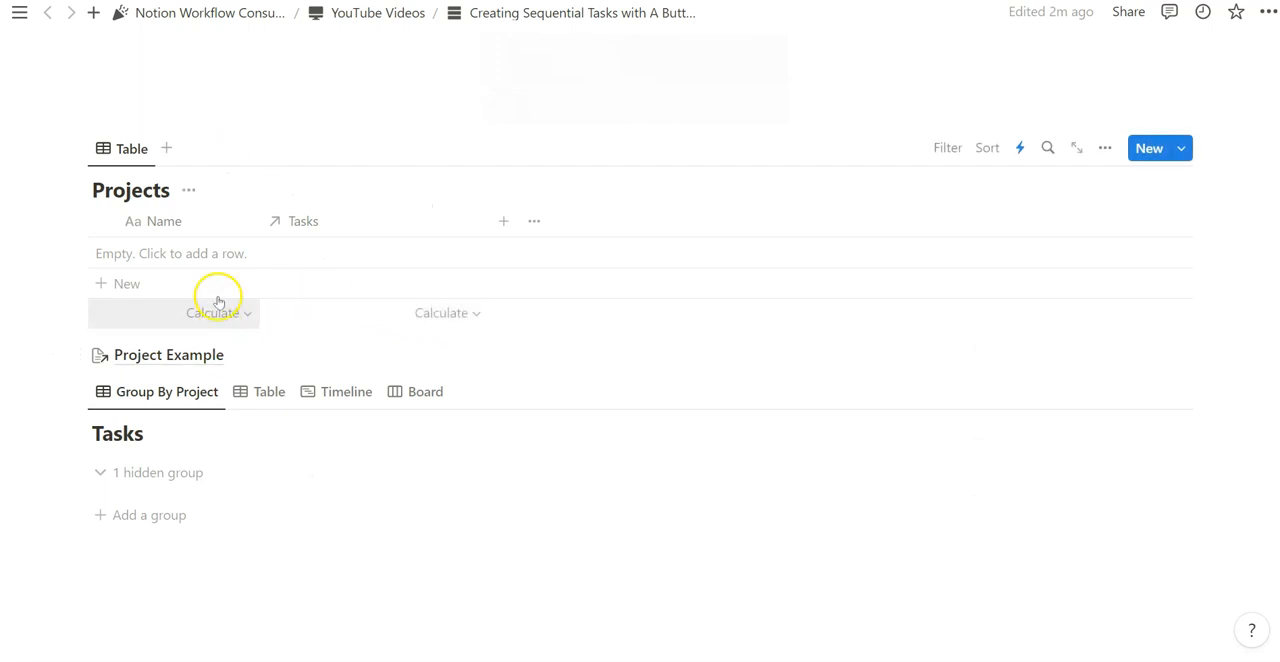
click(141, 283)
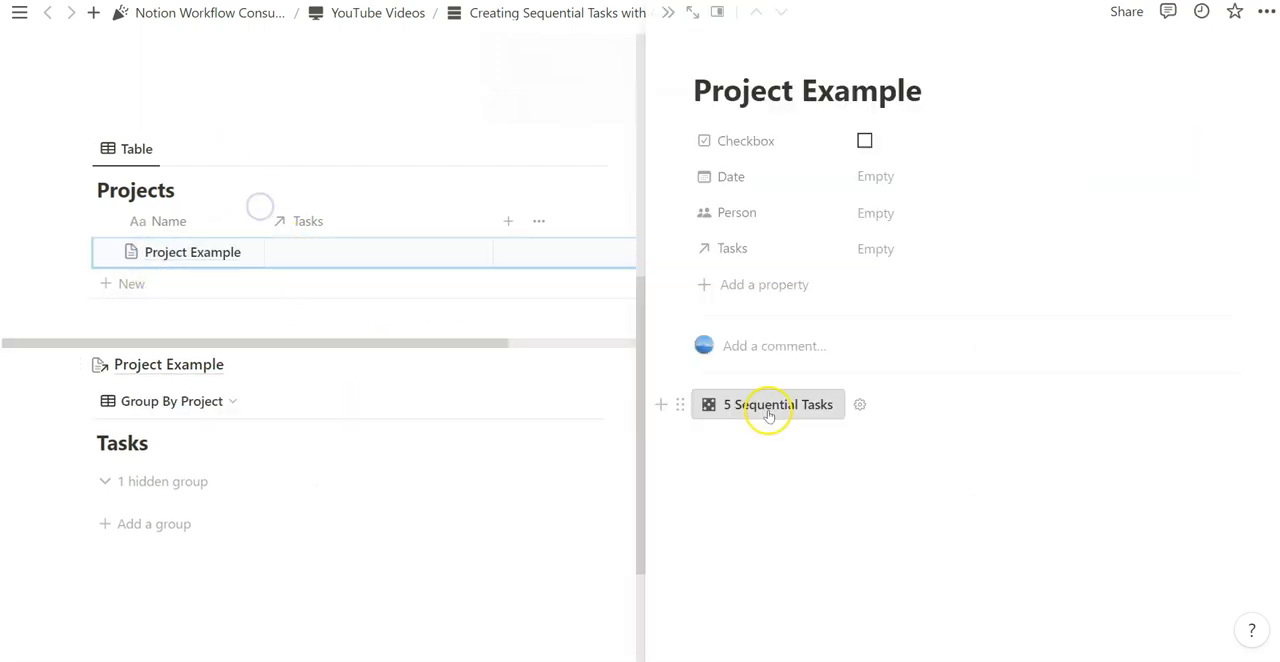
click(768, 406)
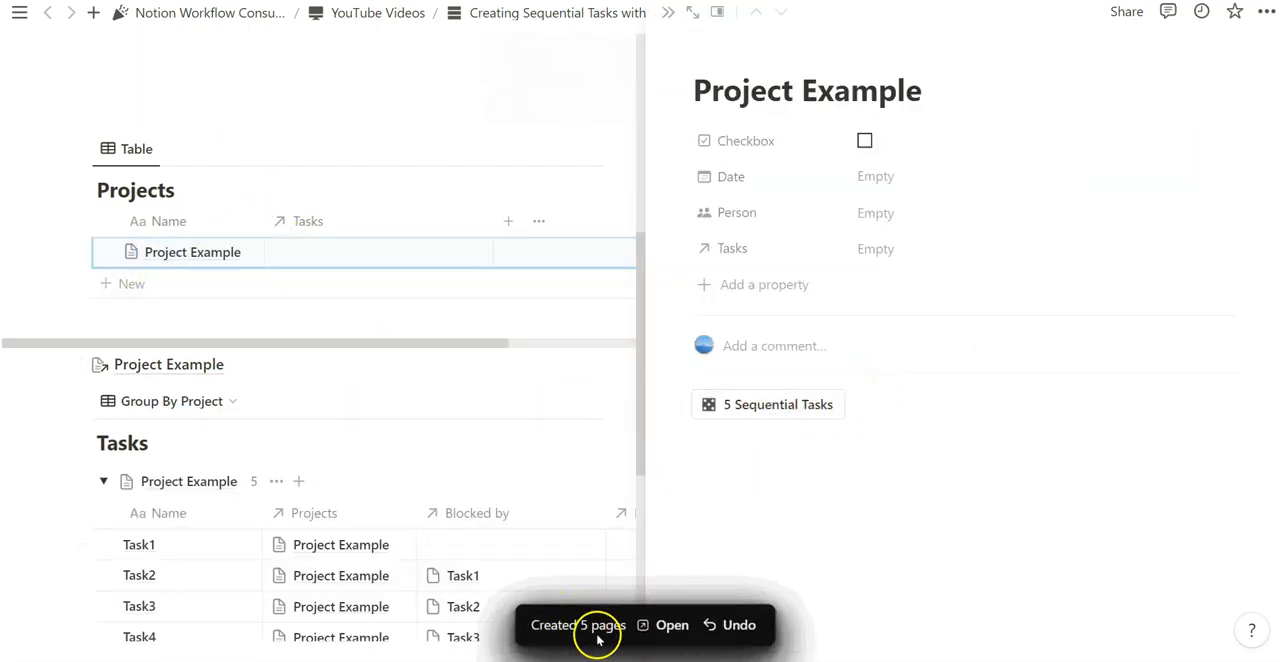
click(655, 13)
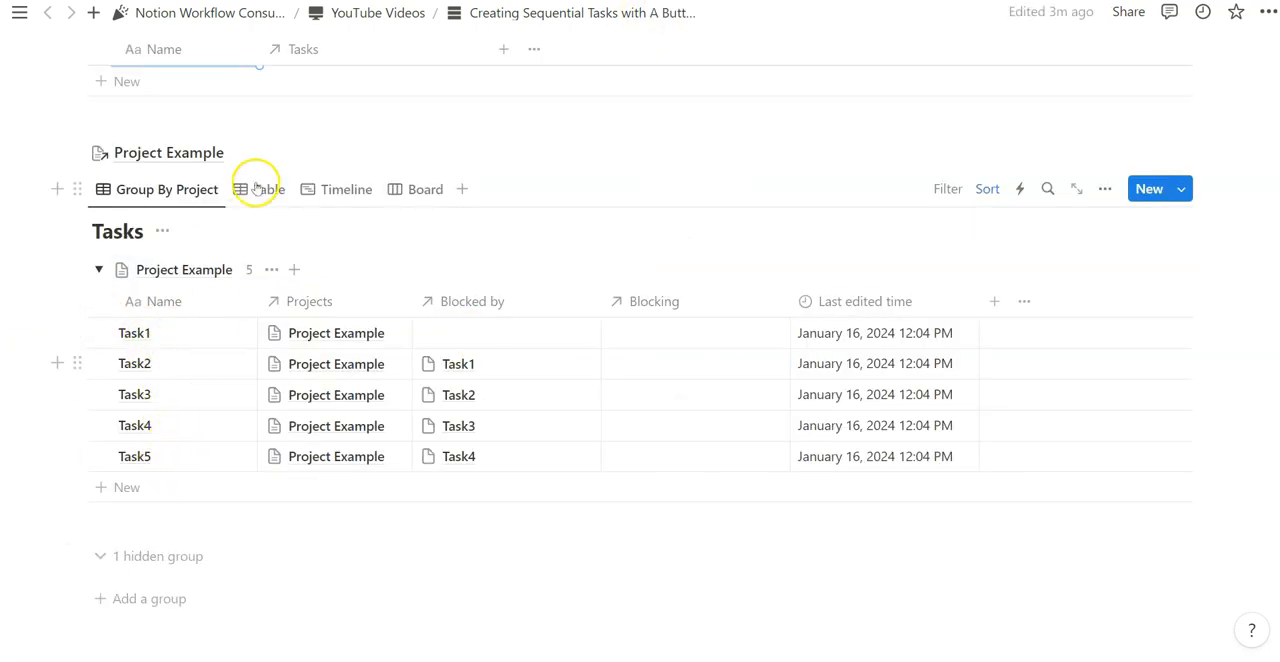
- In the Timeline view, move Task5 to January 30, Task4 to January 24, Task3 to January 22 and Task2 to January 19
click(350, 191)
scroll(502, 160, down, 1)
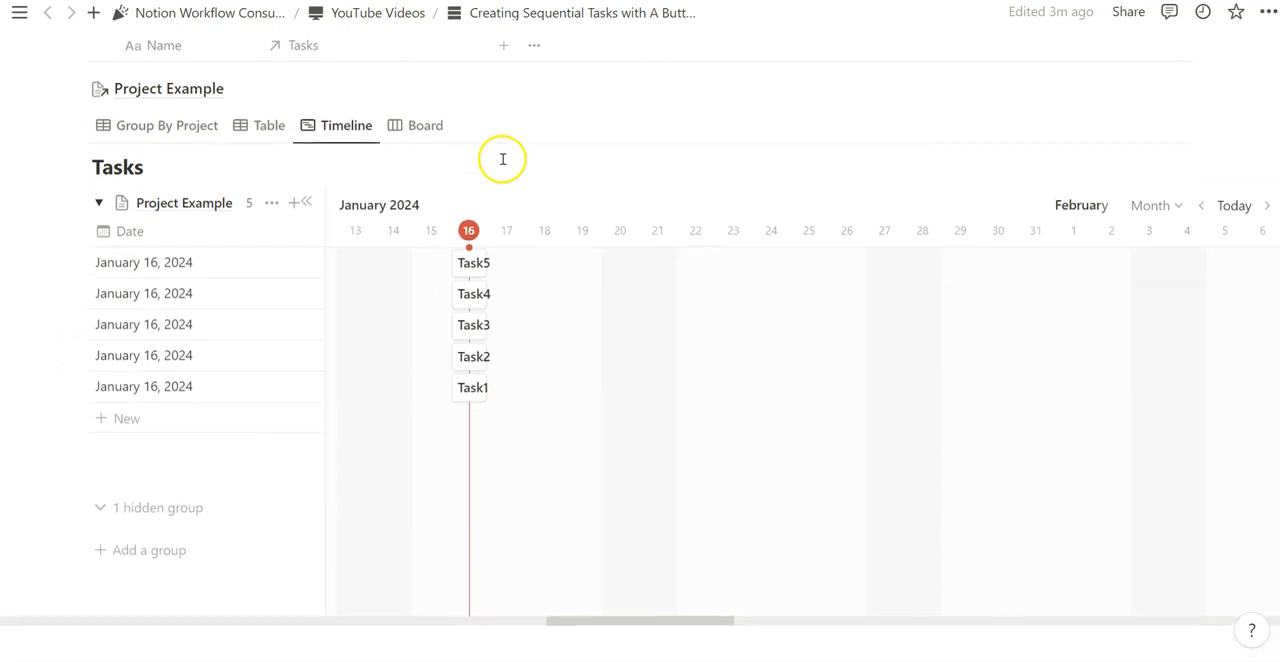
scroll(479, 263, up, 1)
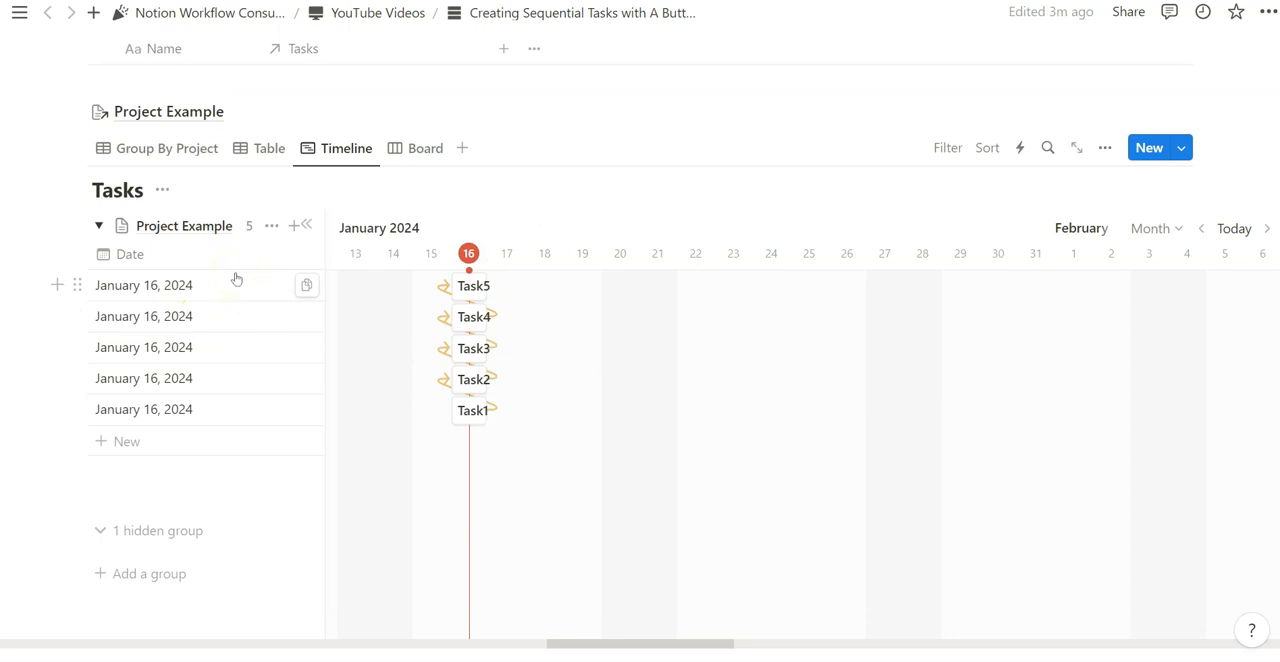
drag(531, 286, 997, 289)
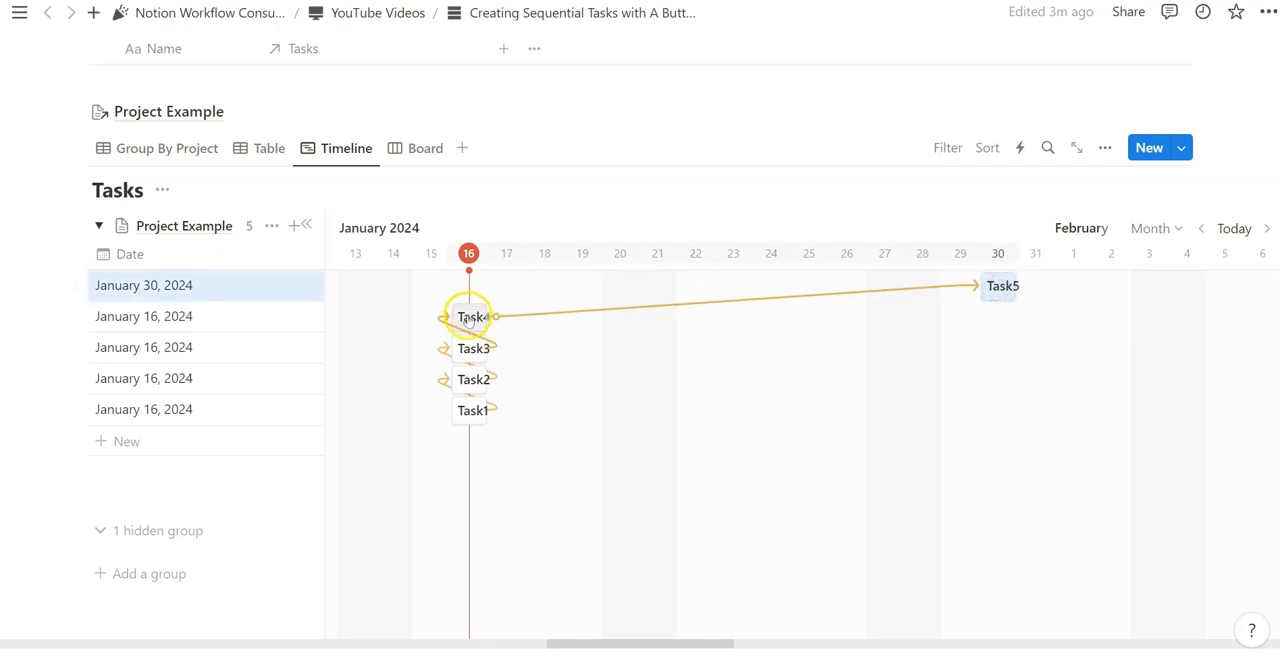
drag(466, 318, 766, 318)
drag(468, 349, 680, 349)
drag(470, 379, 588, 378)
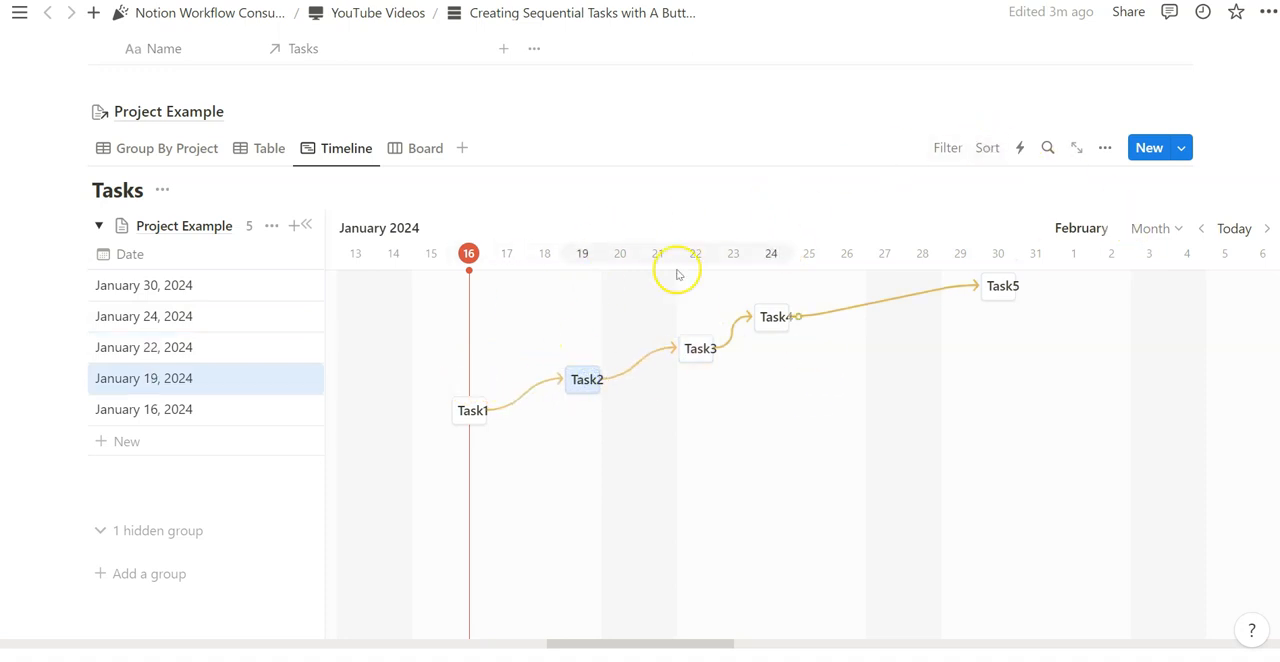
- Add a dependency from Task1 to Task4 on the timeline and duplicate Task1
scroll(610, 170, down, 1)
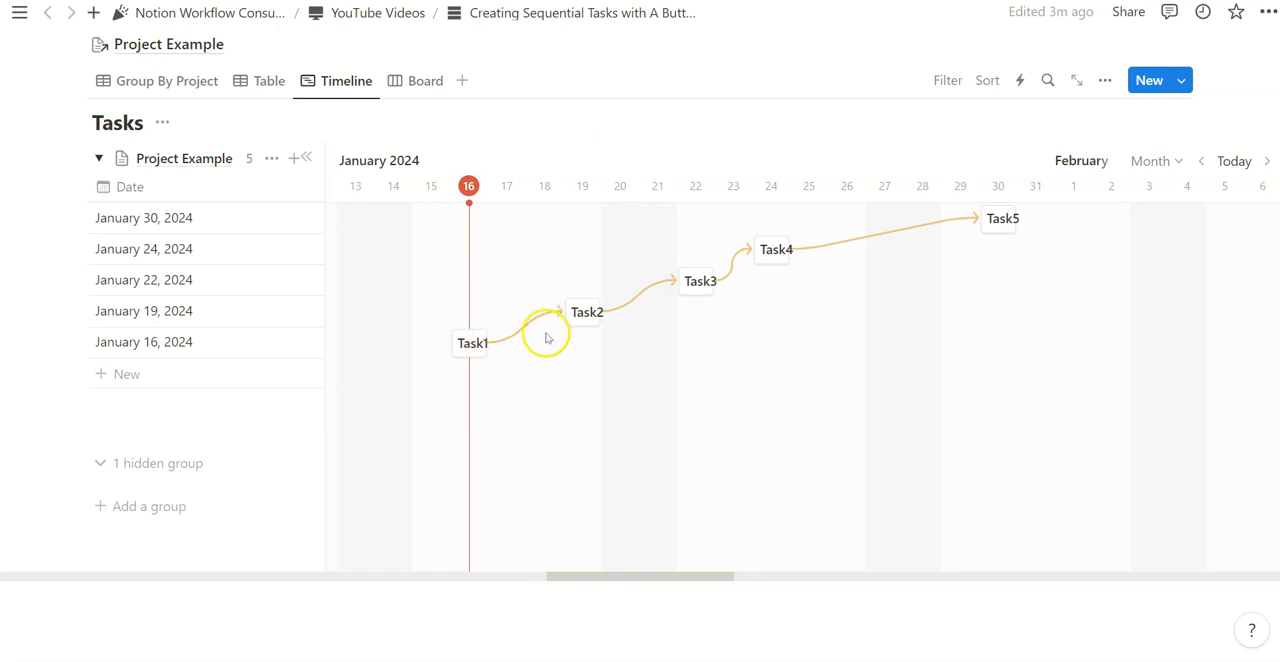
drag(490, 343, 758, 245)
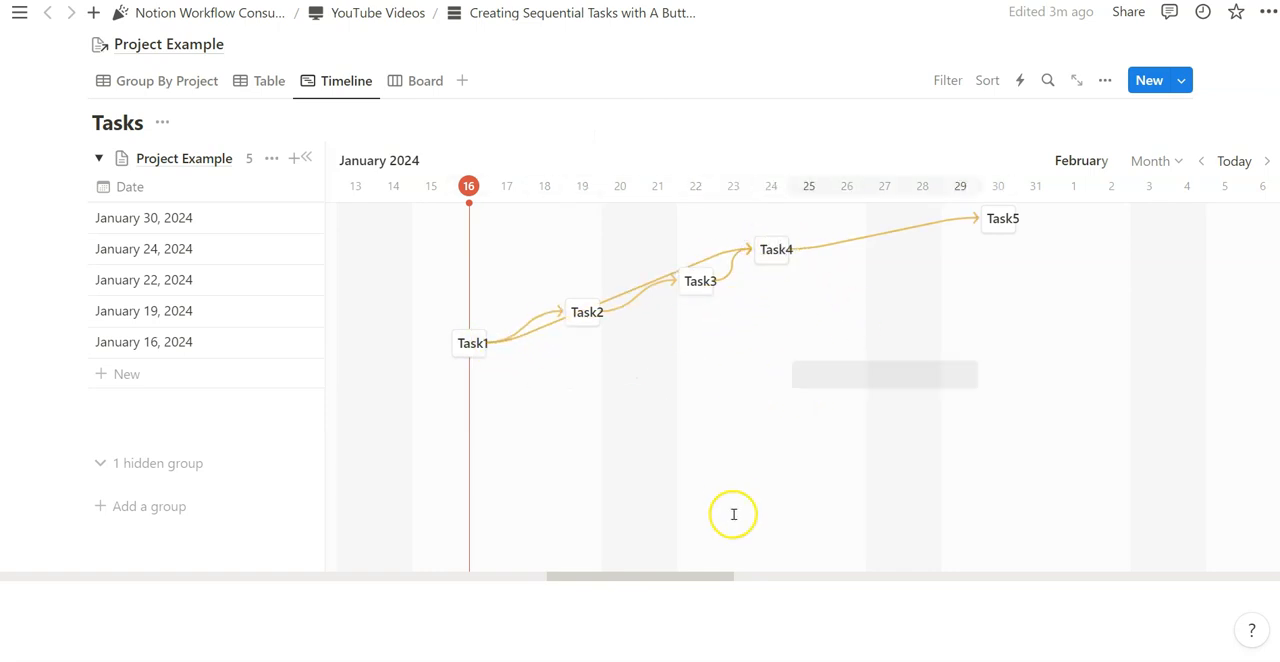
right_click(472, 343)
key(ctrl+d)
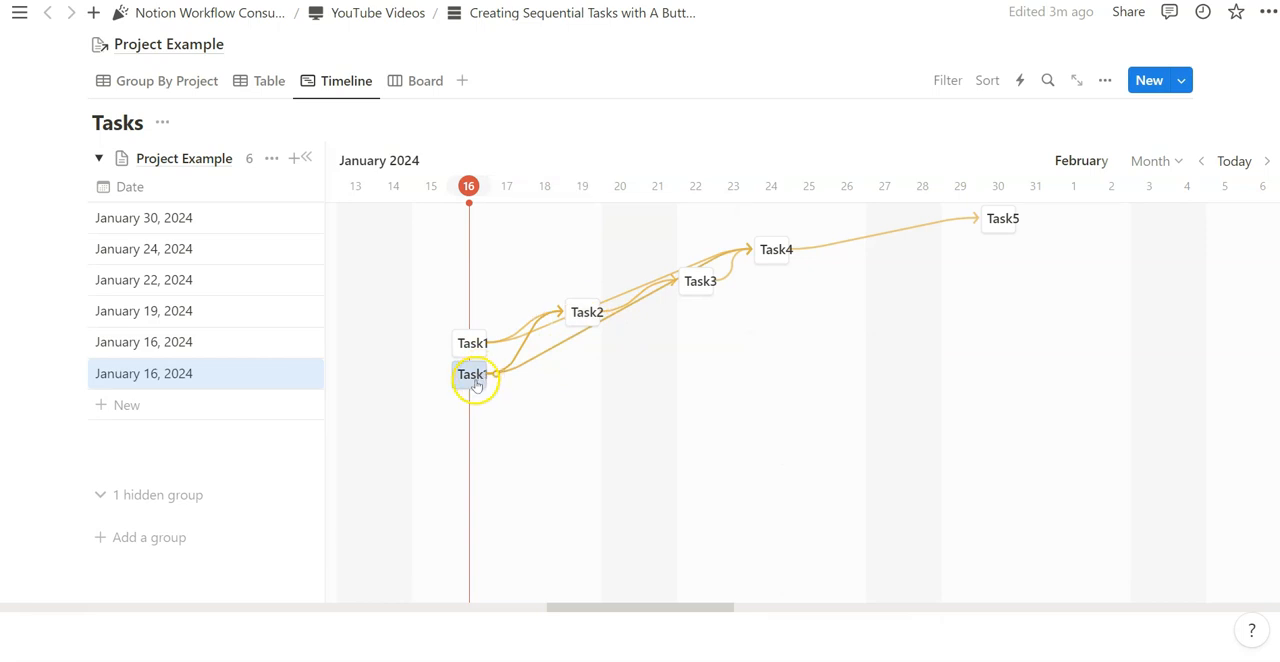
- Add a dependency from Task2 to Task4 on the timeline, and review the actions available for Task2
drag(612, 318, 750, 250)
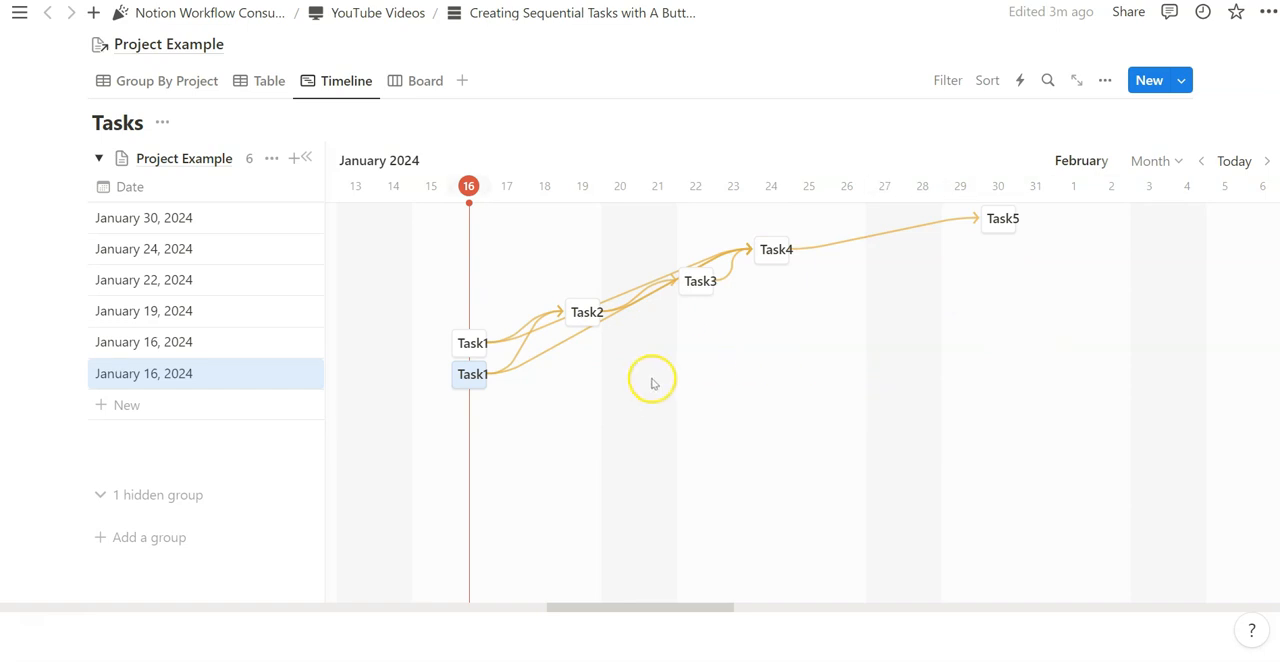
right_click(587, 312)
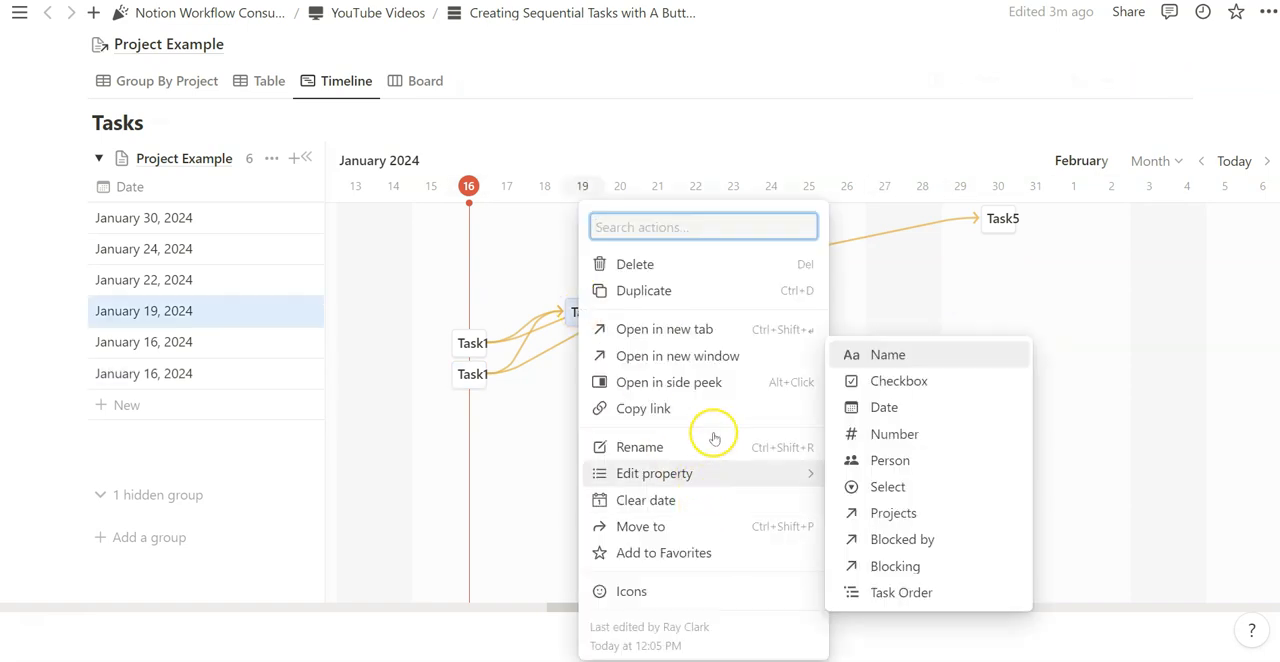
click(526, 466)
- Delete the Board view of the Tasks database and switch to the Group By Project view
scroll(680, 420, up, 1)
scroll(807, 423, down, 1)
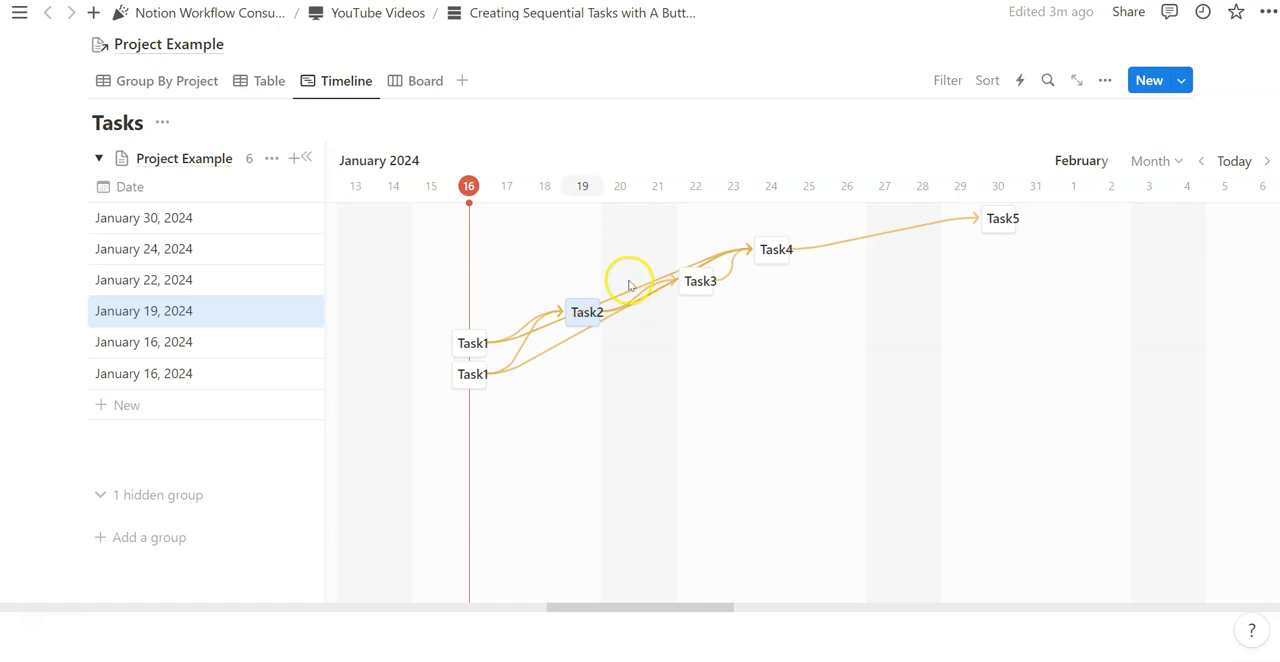
click(425, 80)
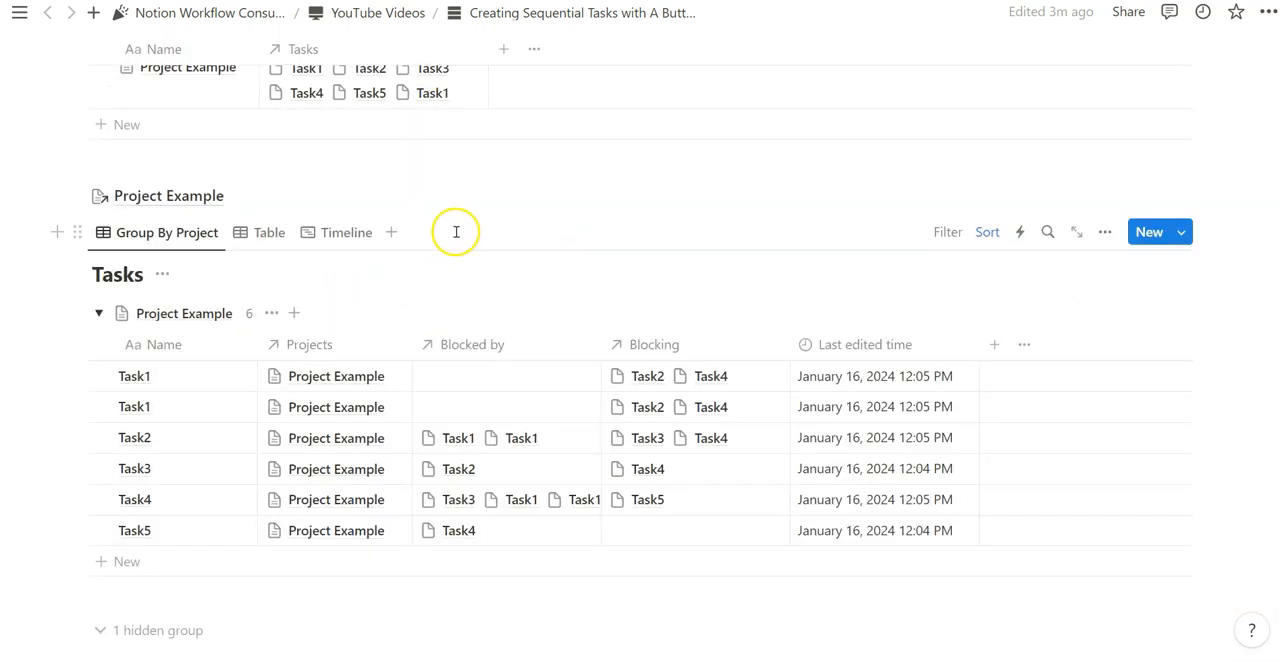
scroll(456, 232, down, 1)
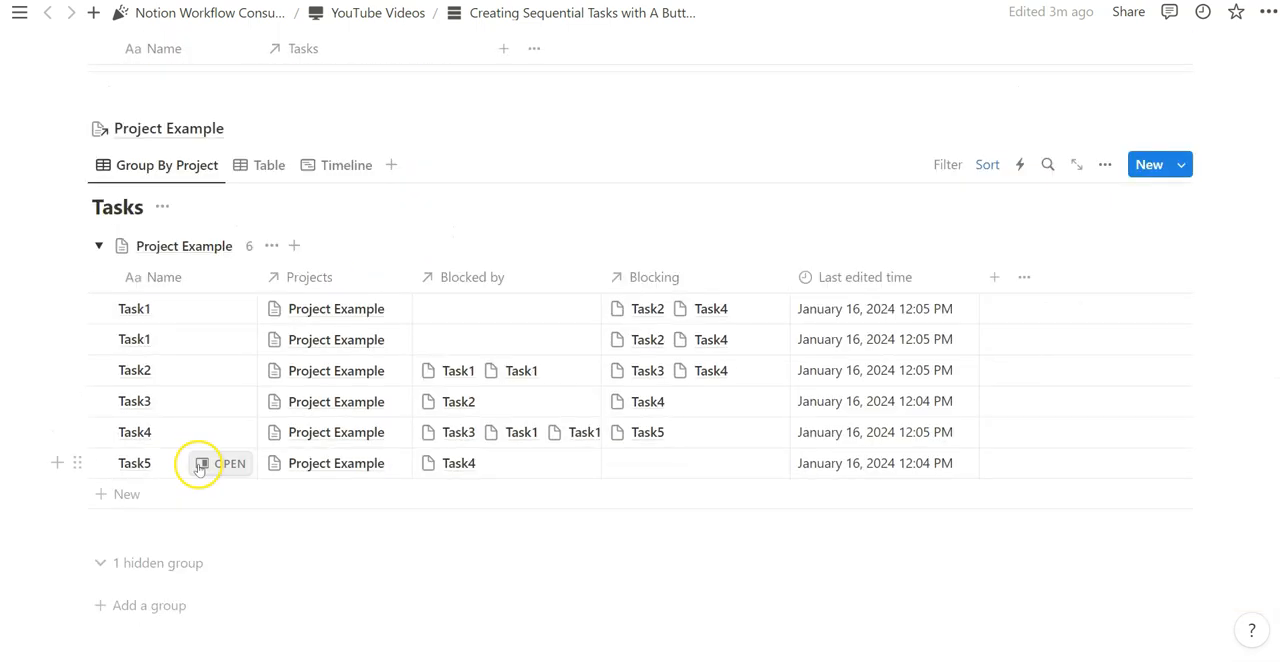
- Add a task named Task 4.5 to the Project Example group, set its Task Order to 4.5, and close its page
click(125, 495)
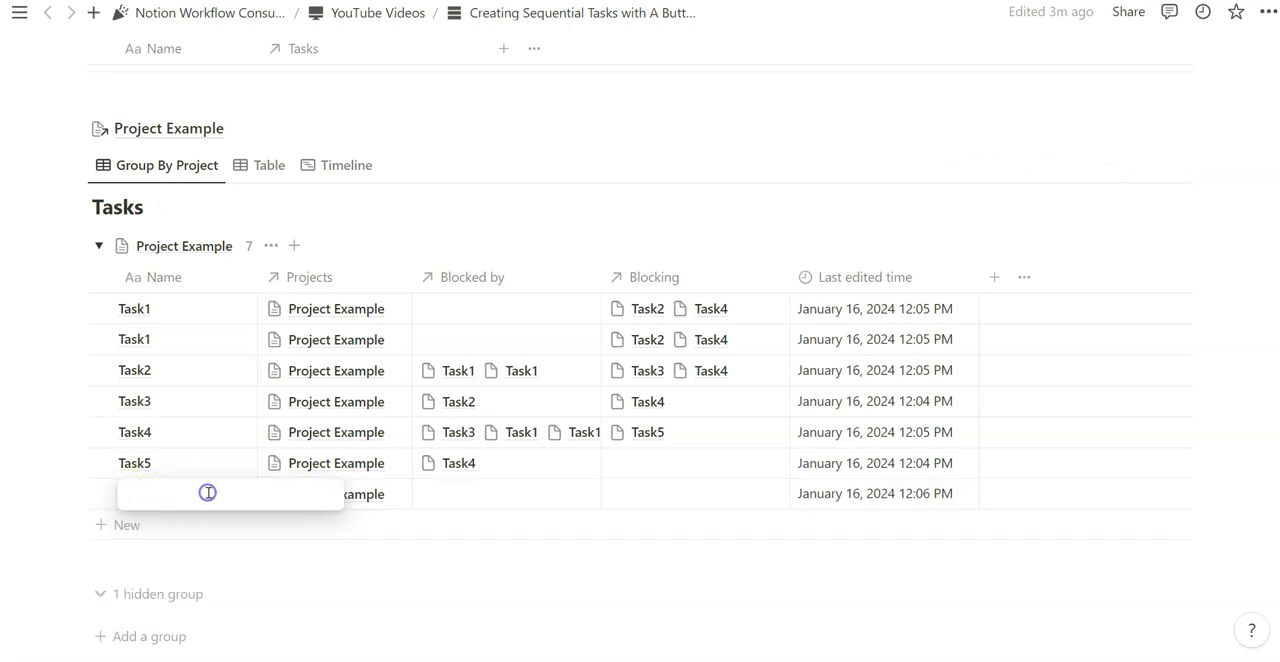
click(210, 519)
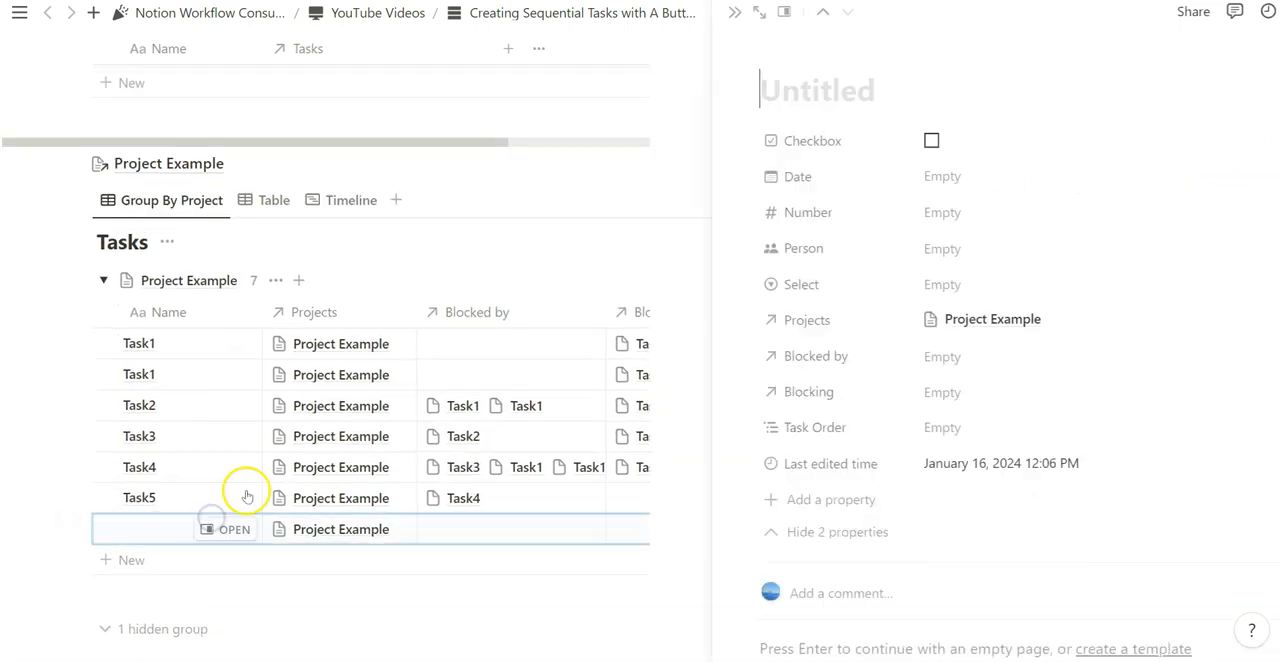
click(802, 114)
text(Ts)
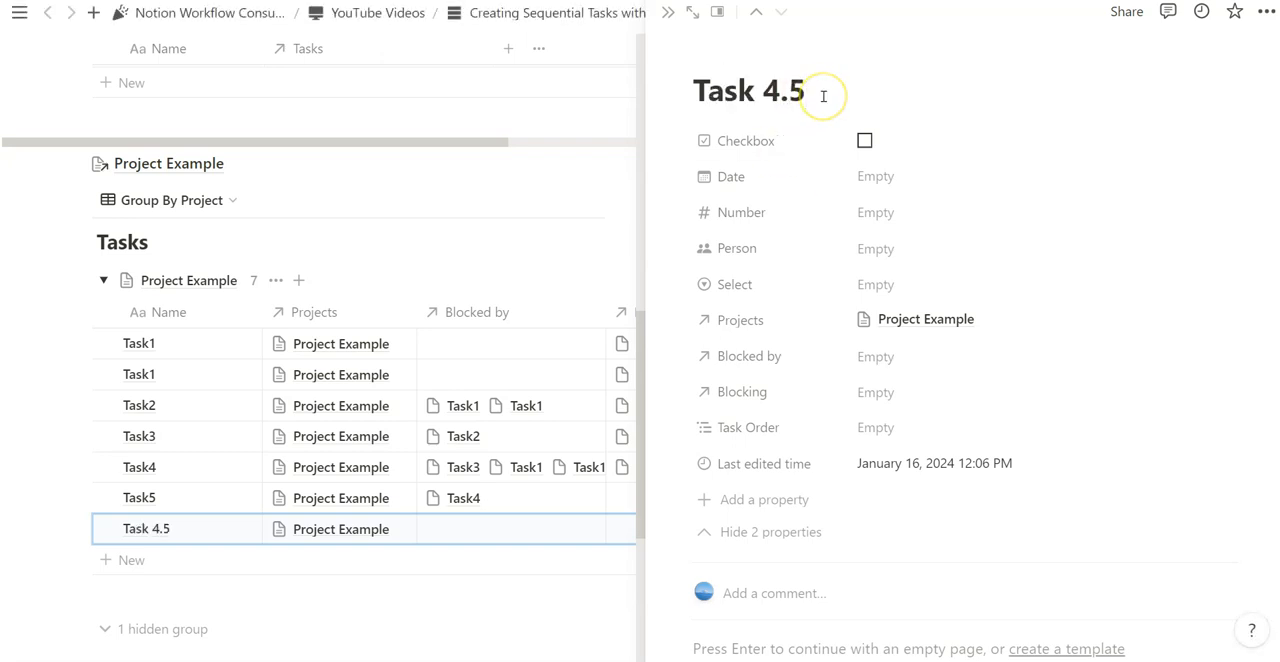
click(838, 100)
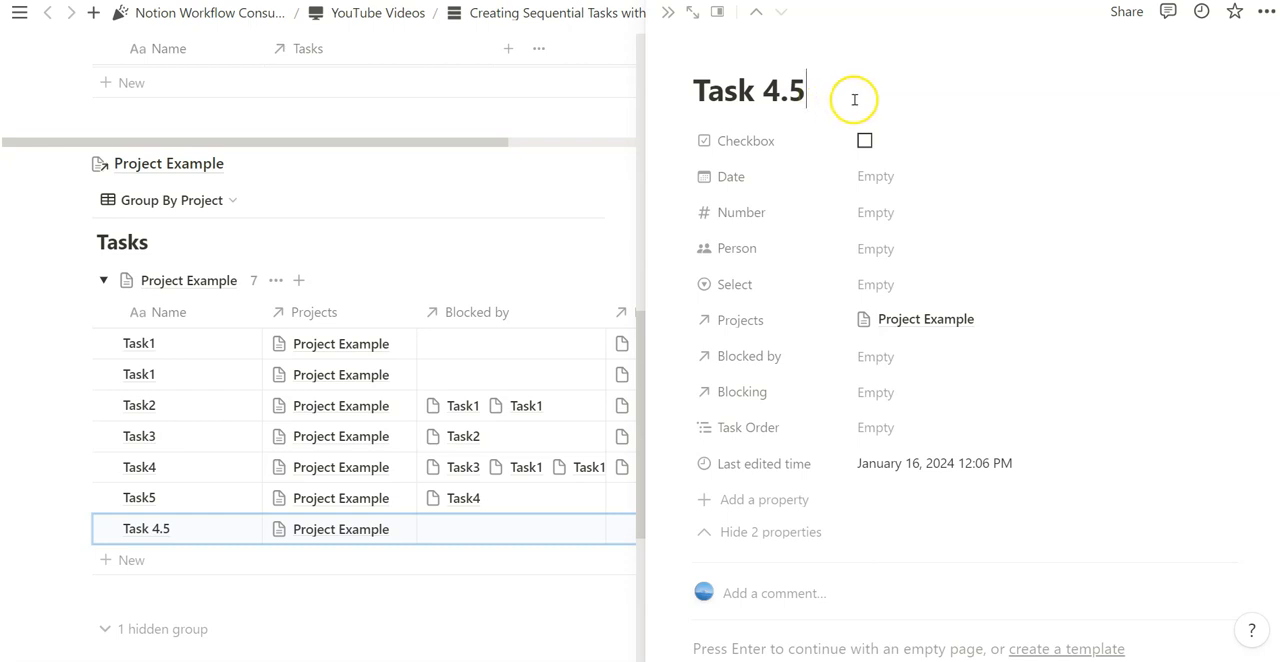
click(886, 425)
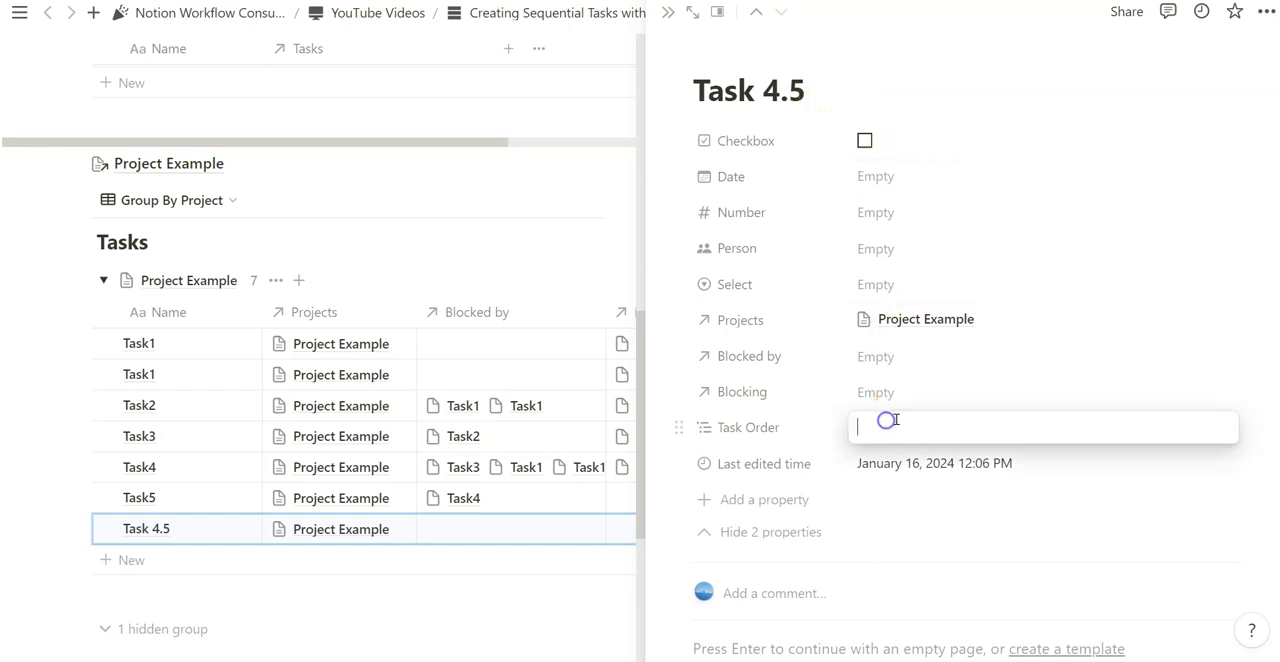
text(4.5)
key(Escape)
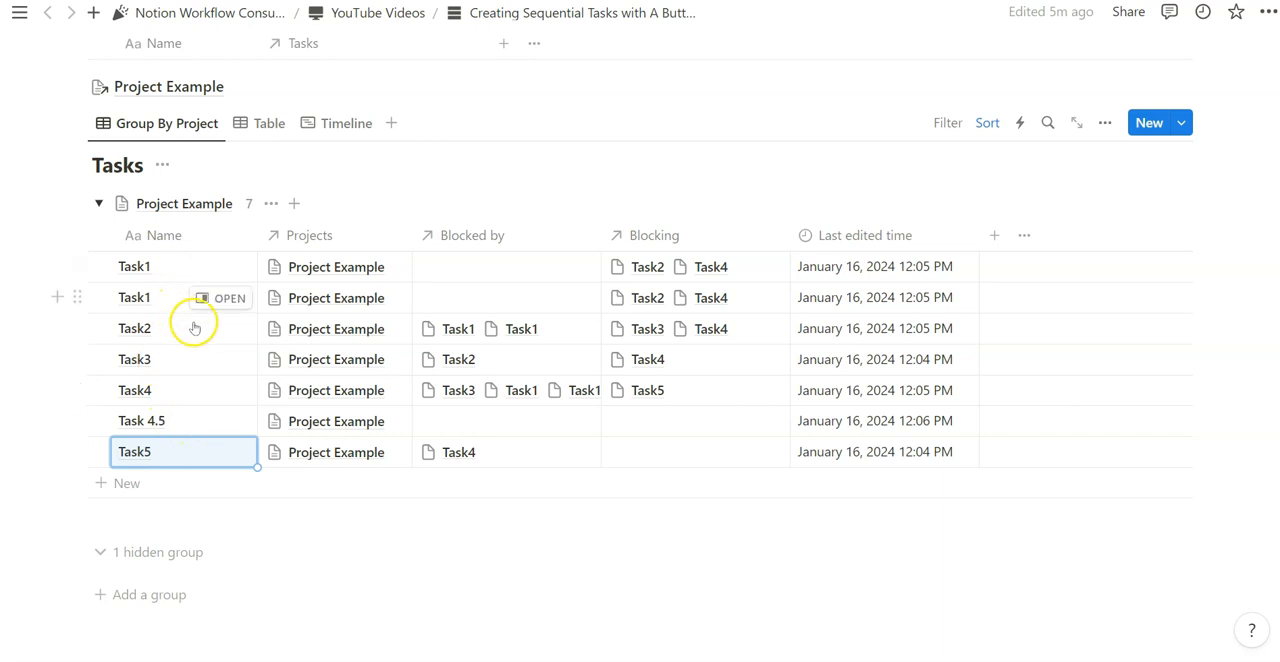
- Reopen Task 4.5, change its Task Order to 2.3, and close its page
click(202, 423)
click(928, 437)
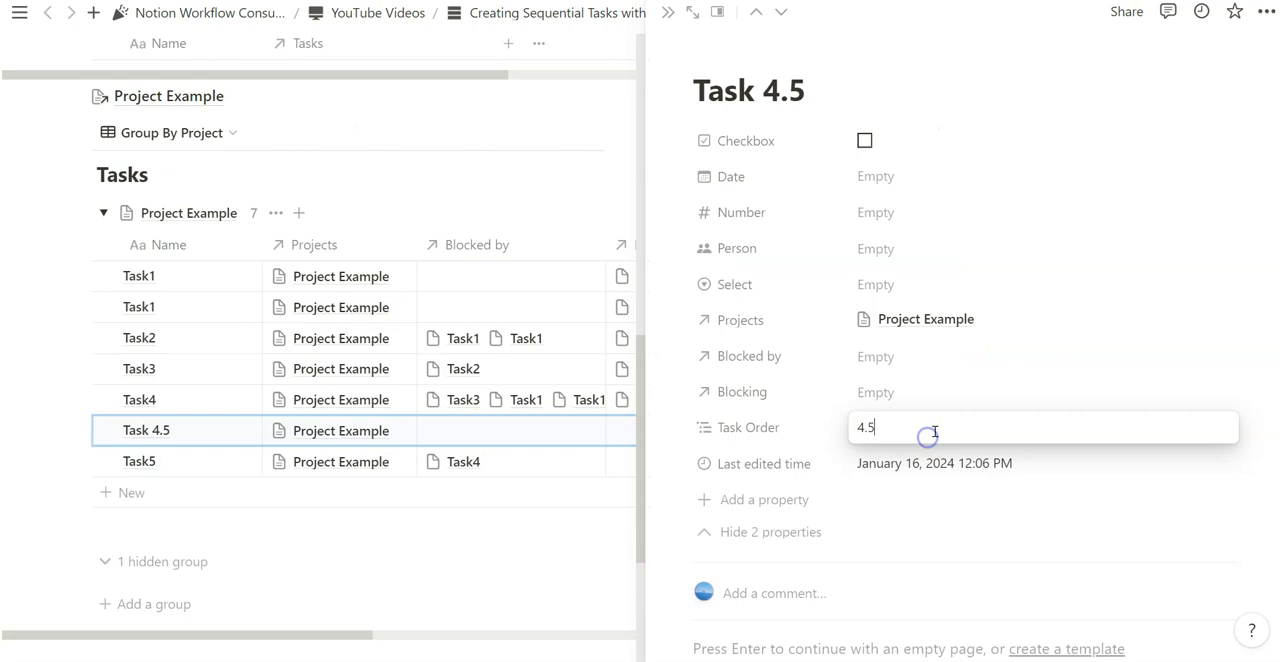
drag(913, 431, 848, 433)
text(2.5)
key(Return)
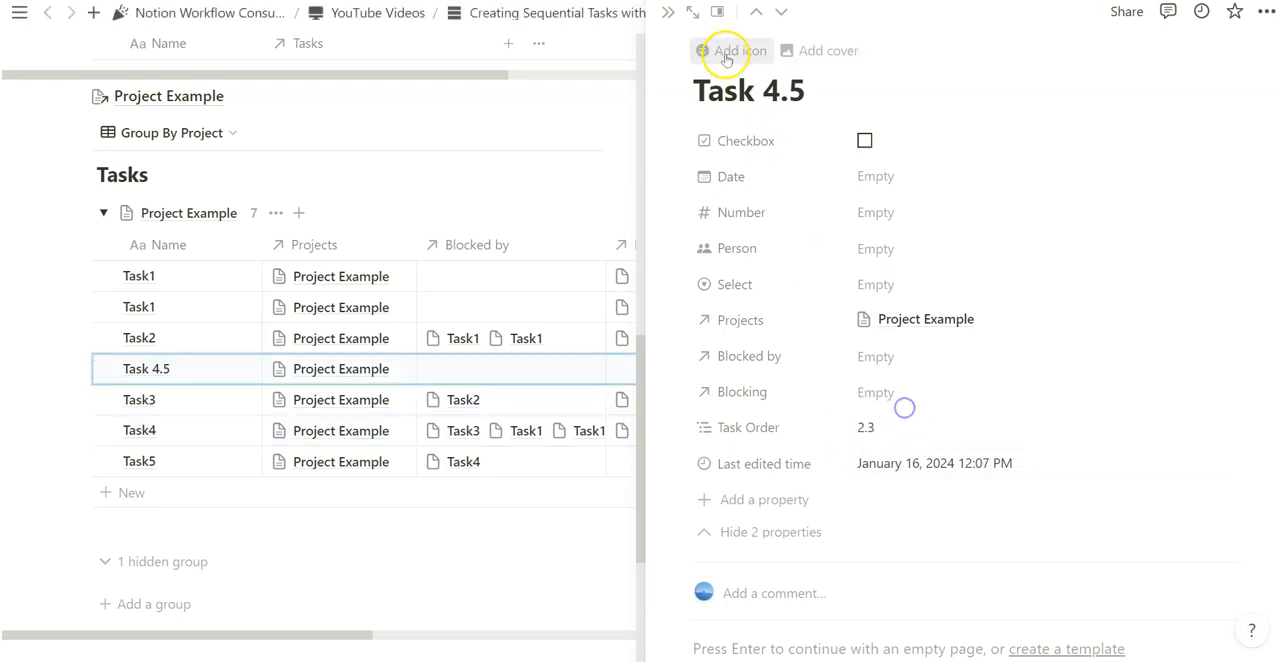
key(Escape)
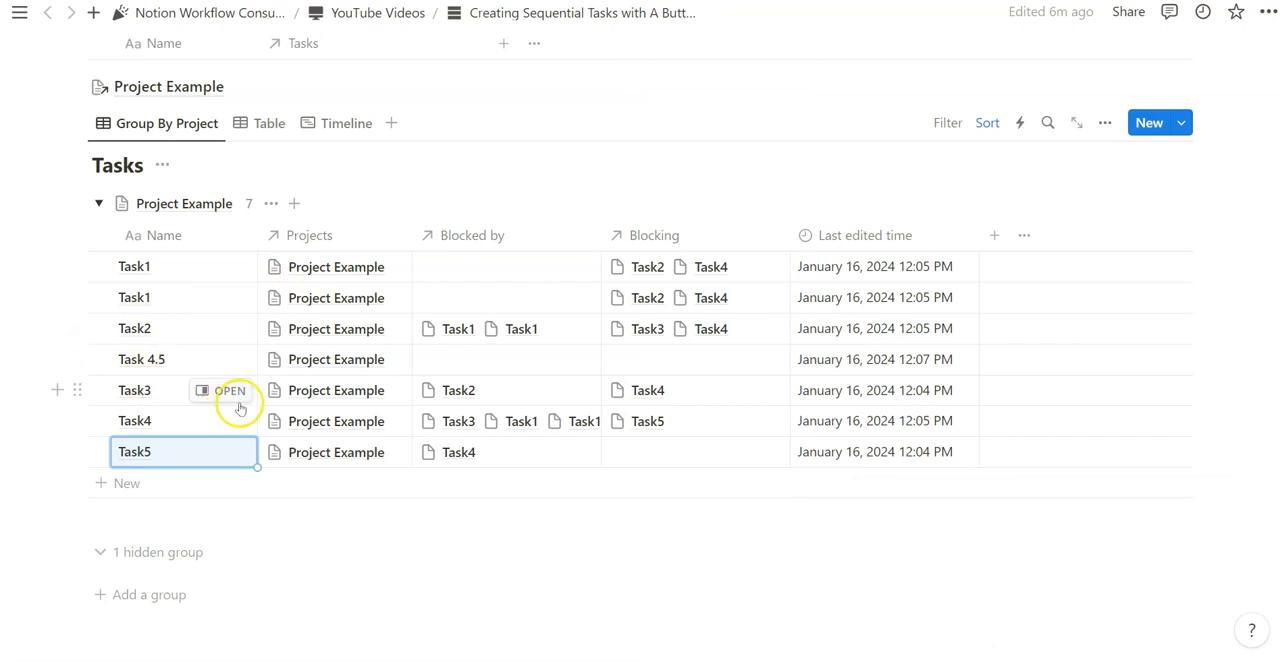
- Review the sort settings of the Group By Project view, close them, and return to the start of the page
scroll(221, 405, up, 1)
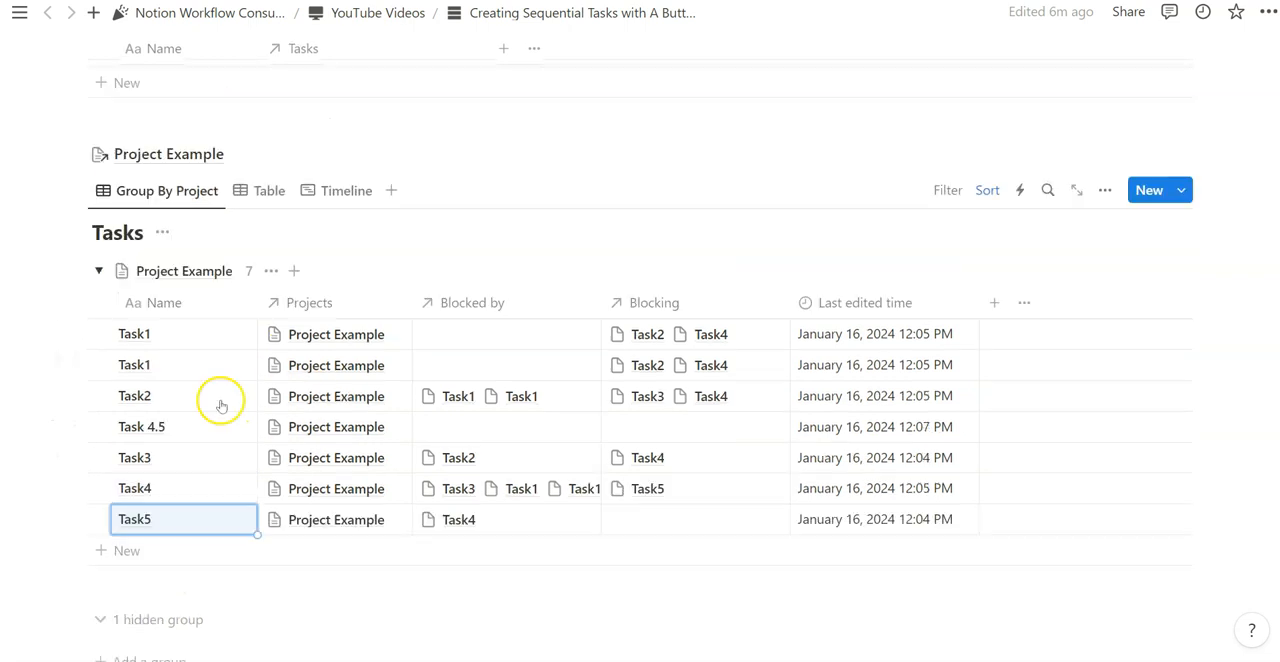
click(988, 191)
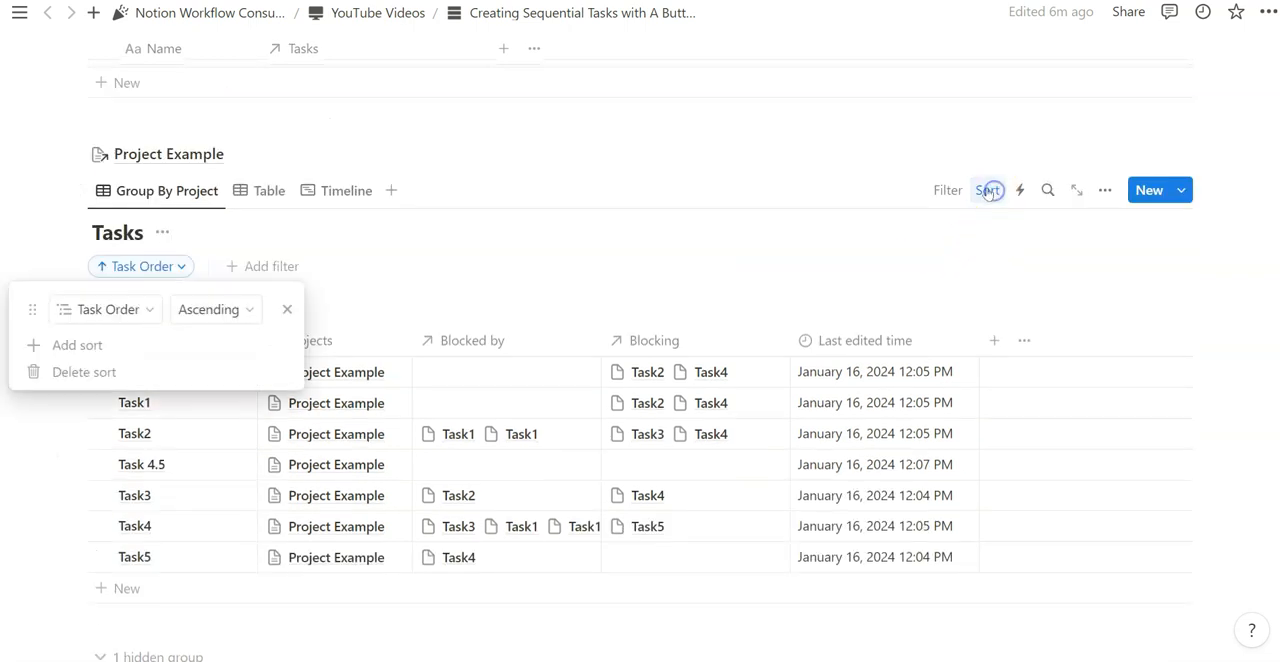
click(252, 240)
scroll(451, 377, up, 6)
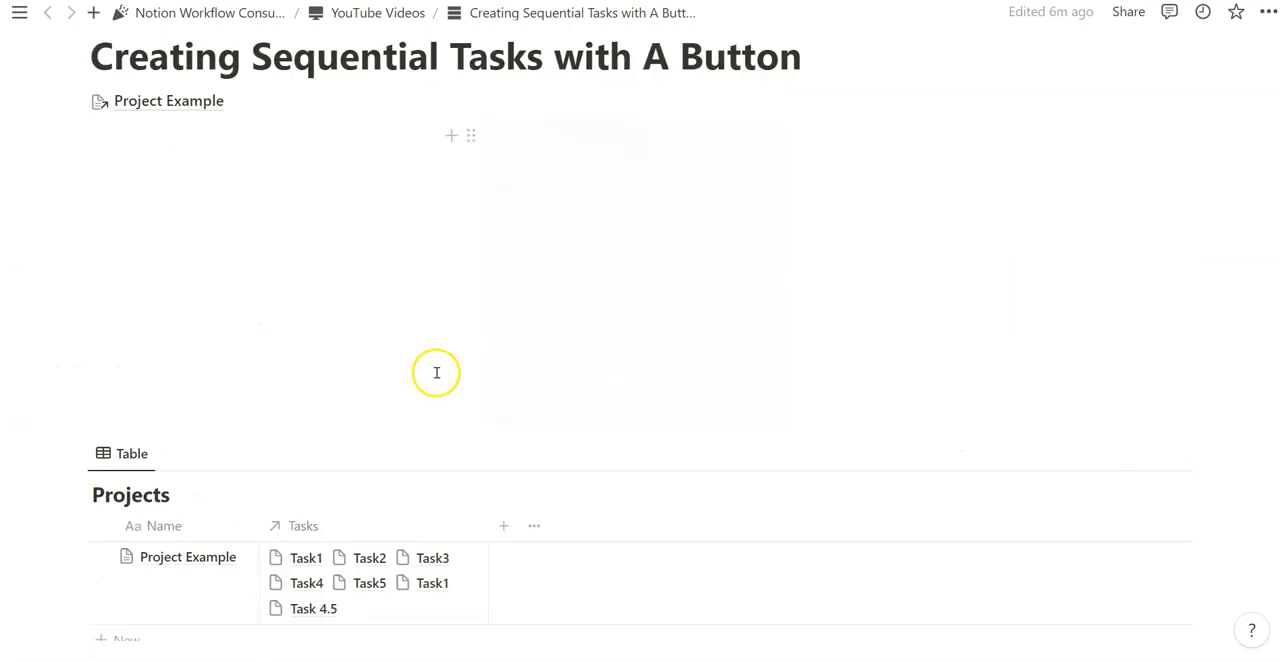
scroll(436, 372, up, 3)
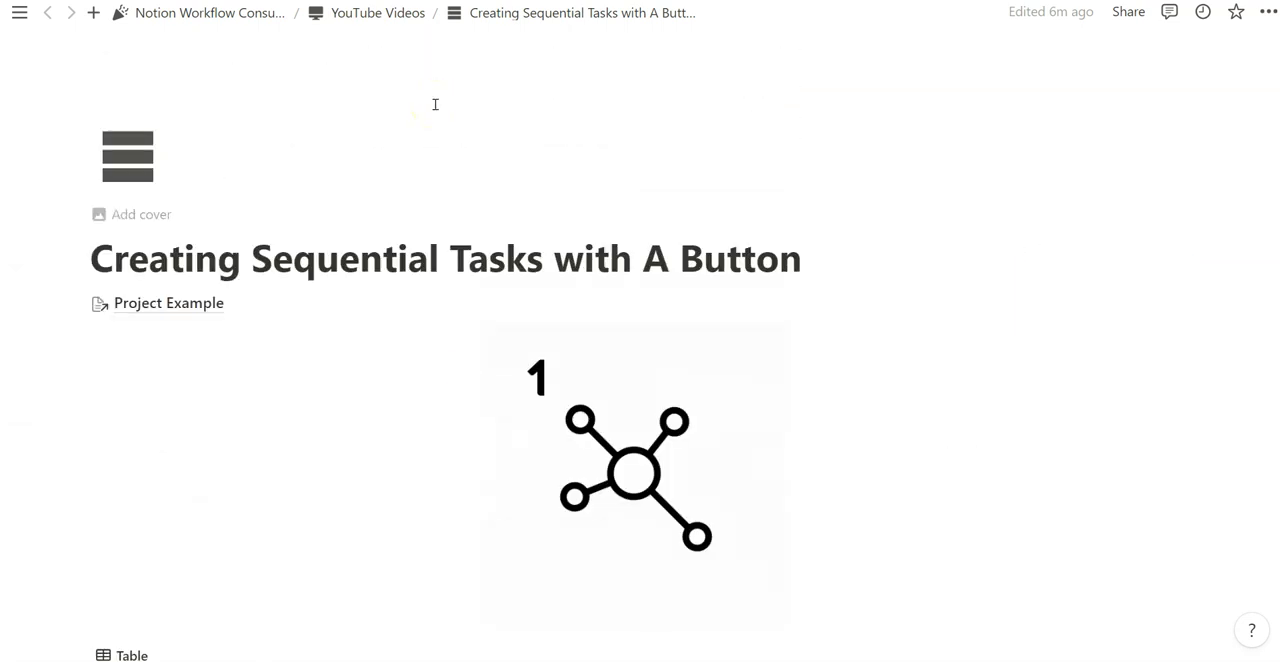